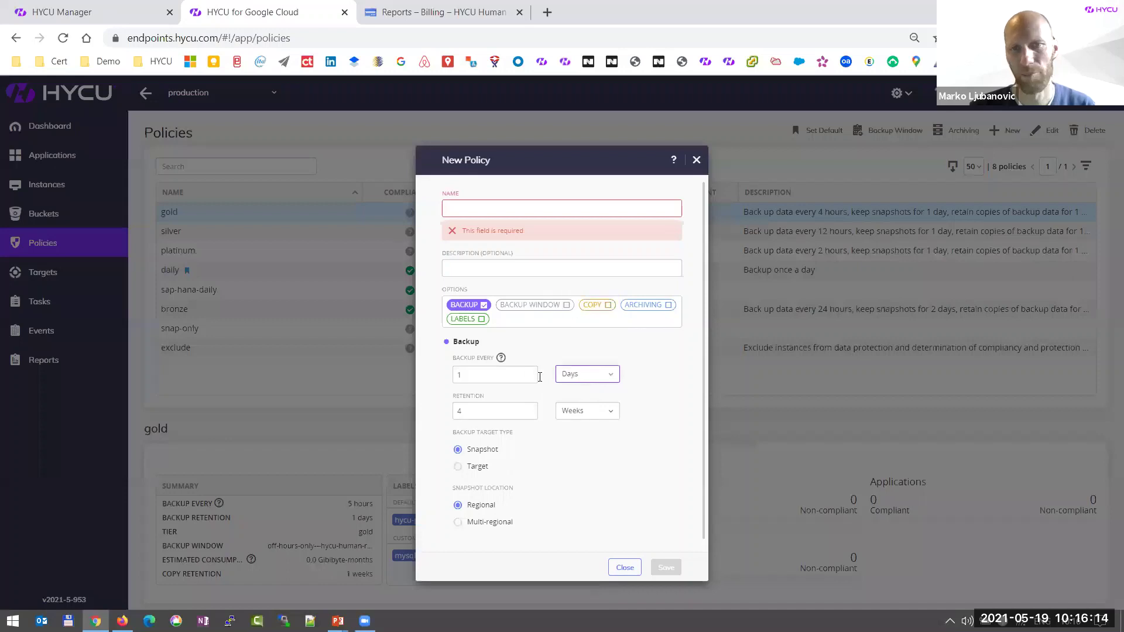
Step: Set the new policy's backup retention to 3 days
{"action": "scroll", "coordinate": [547, 381], "scroll_direction": "down", "scroll_amount": 1}
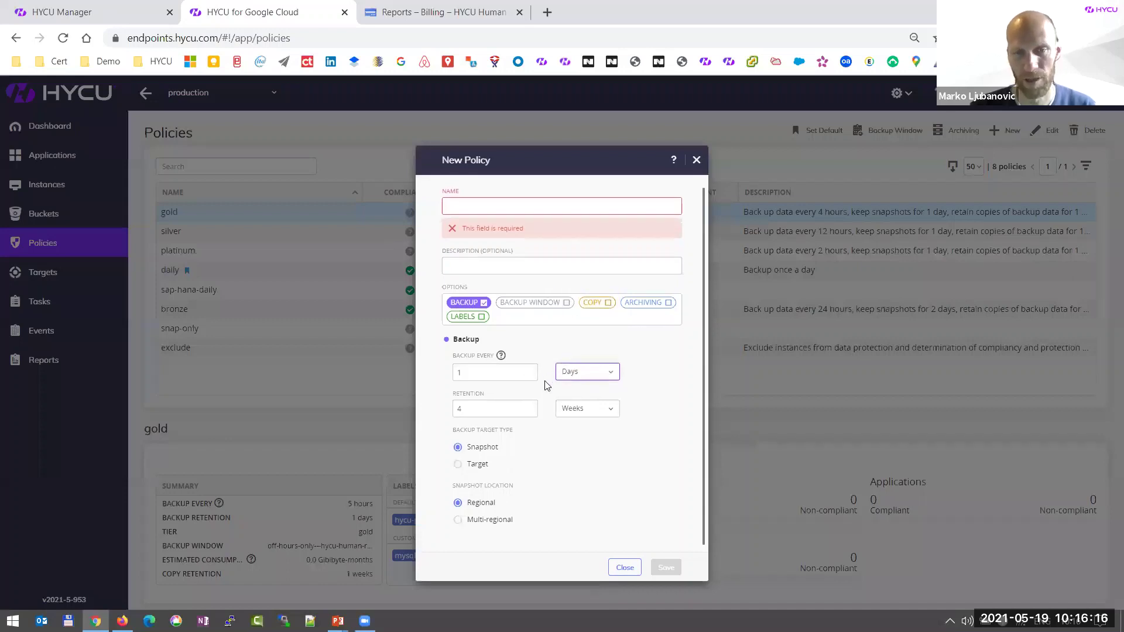
{"action": "double_click", "coordinate": [459, 408]}
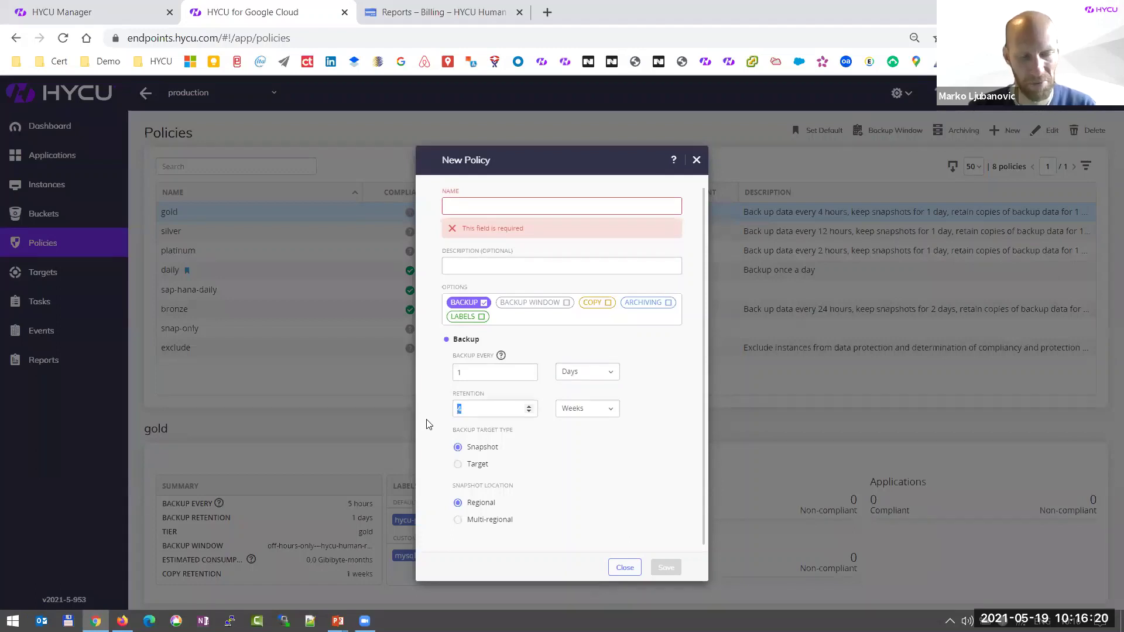
{"action": "type", "text": "3"}
{"action": "left_click", "coordinate": [579, 409]}
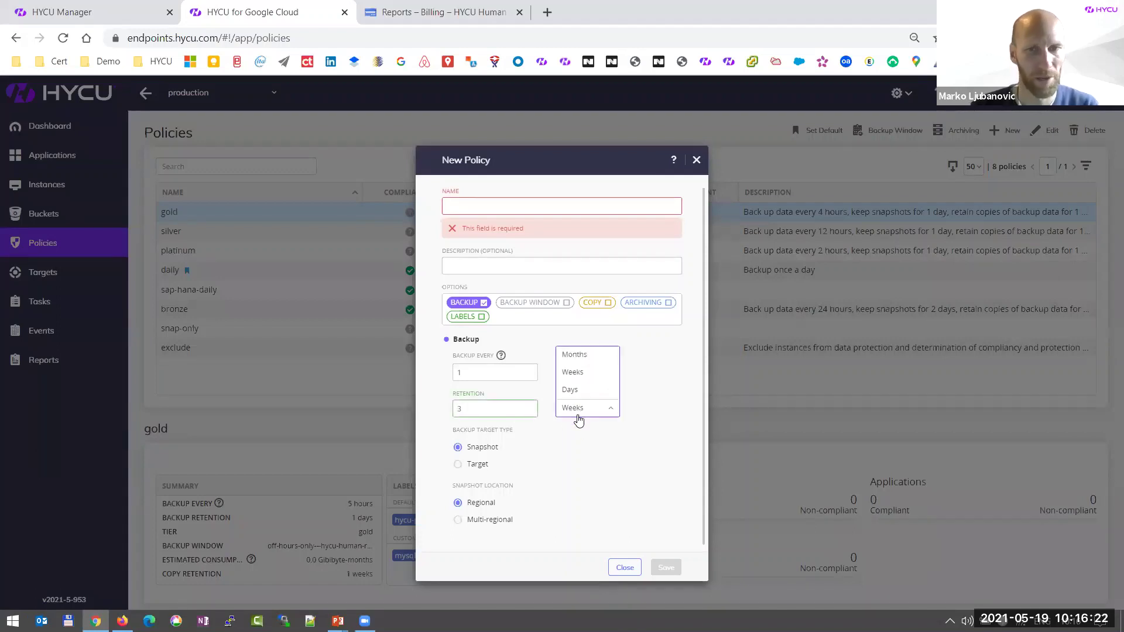
{"action": "left_click", "coordinate": [573, 388]}
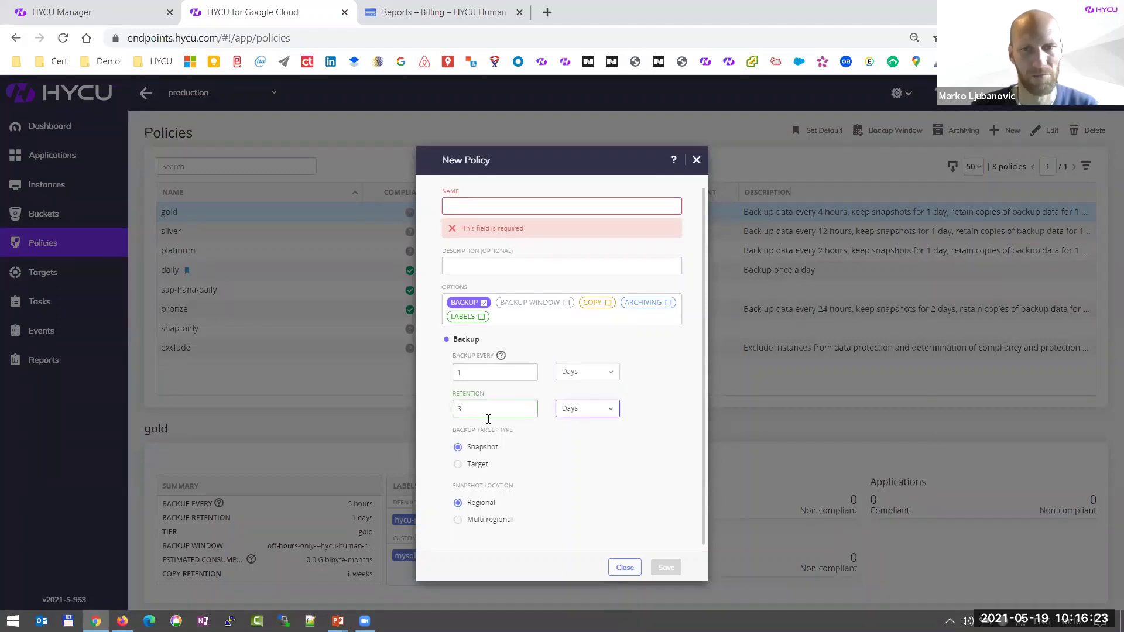
Step: Try Target as the backup target type, return to Snapshot, and choose the Multi-regional snapshot location
{"action": "left_click", "coordinate": [458, 465]}
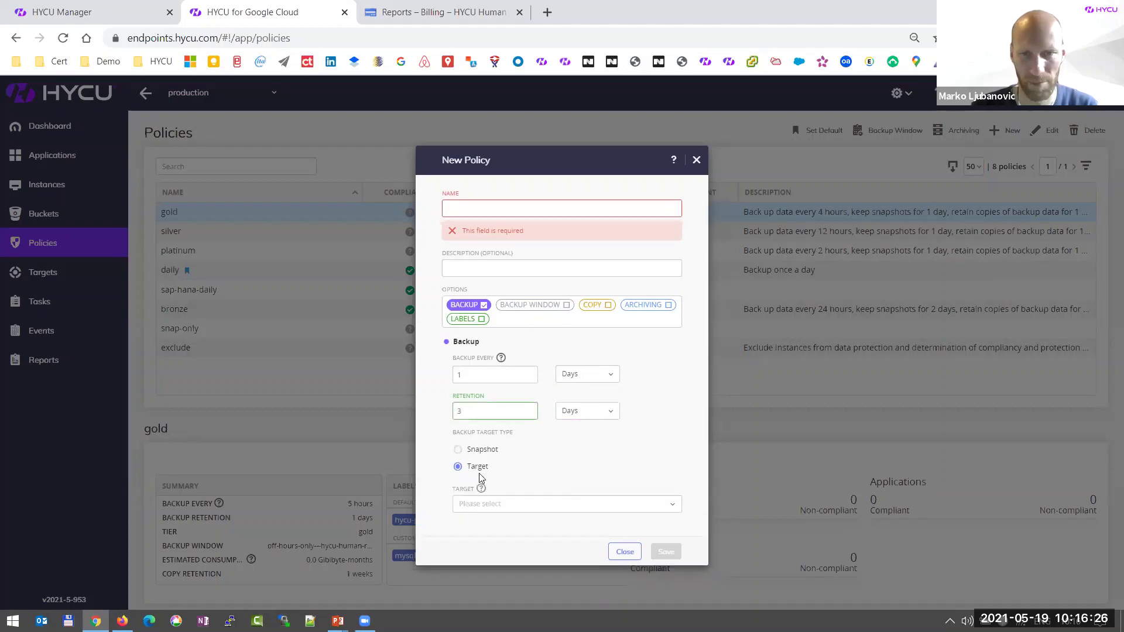
{"action": "left_click", "coordinate": [458, 448]}
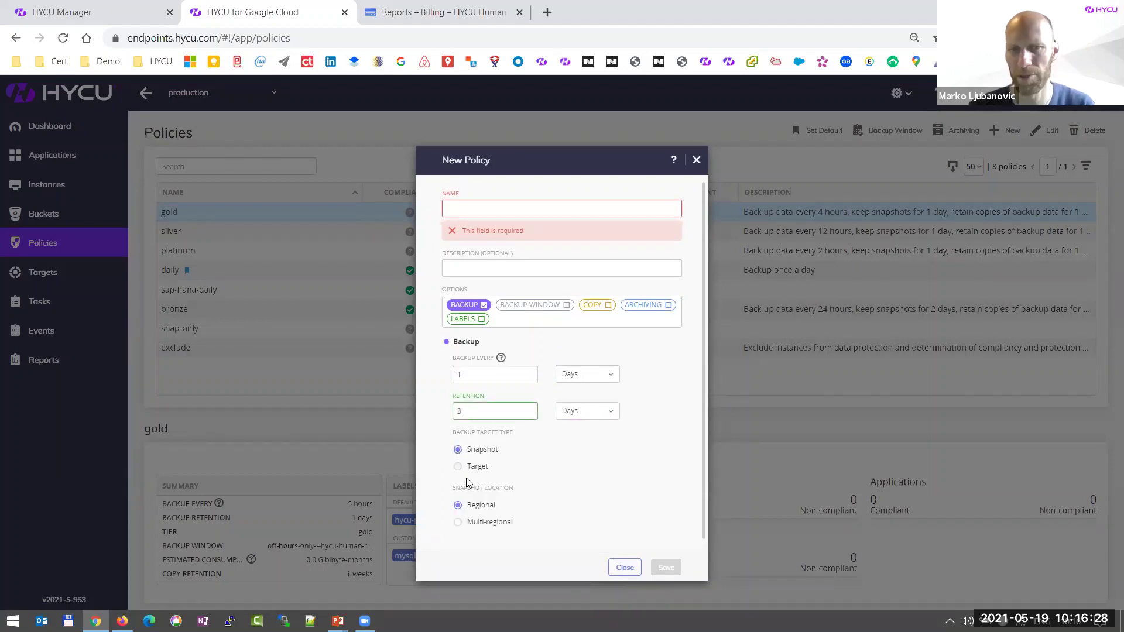
{"action": "left_click", "coordinate": [458, 524]}
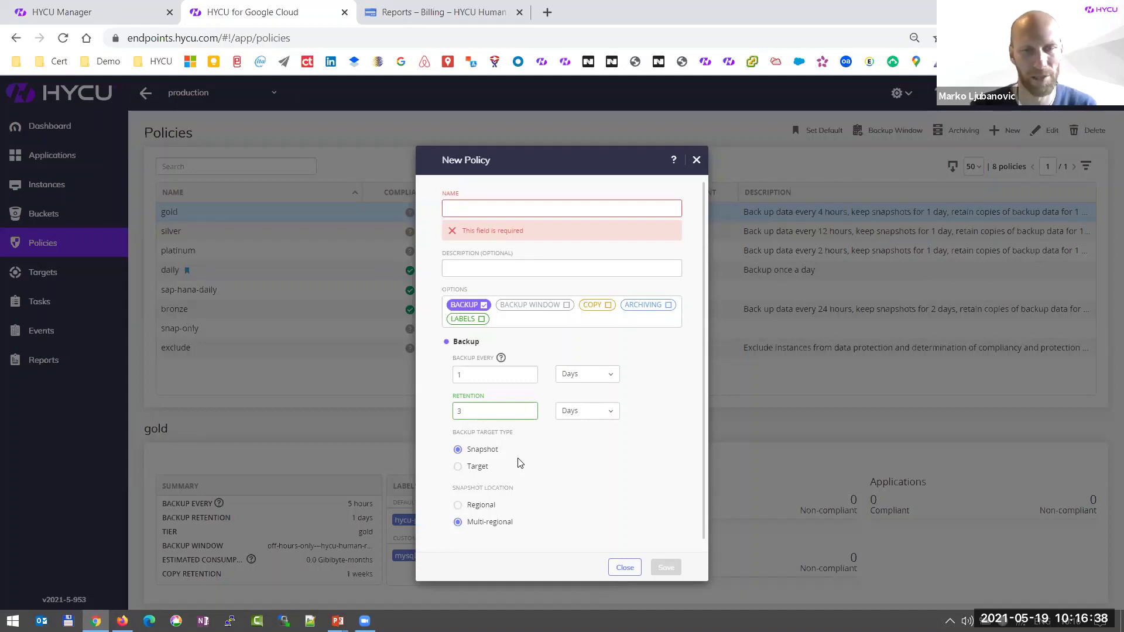
Step: Enable the Copy option with a retention of 2 weeks and custom-hr-bucket as its target
{"action": "left_click", "coordinate": [606, 305]}
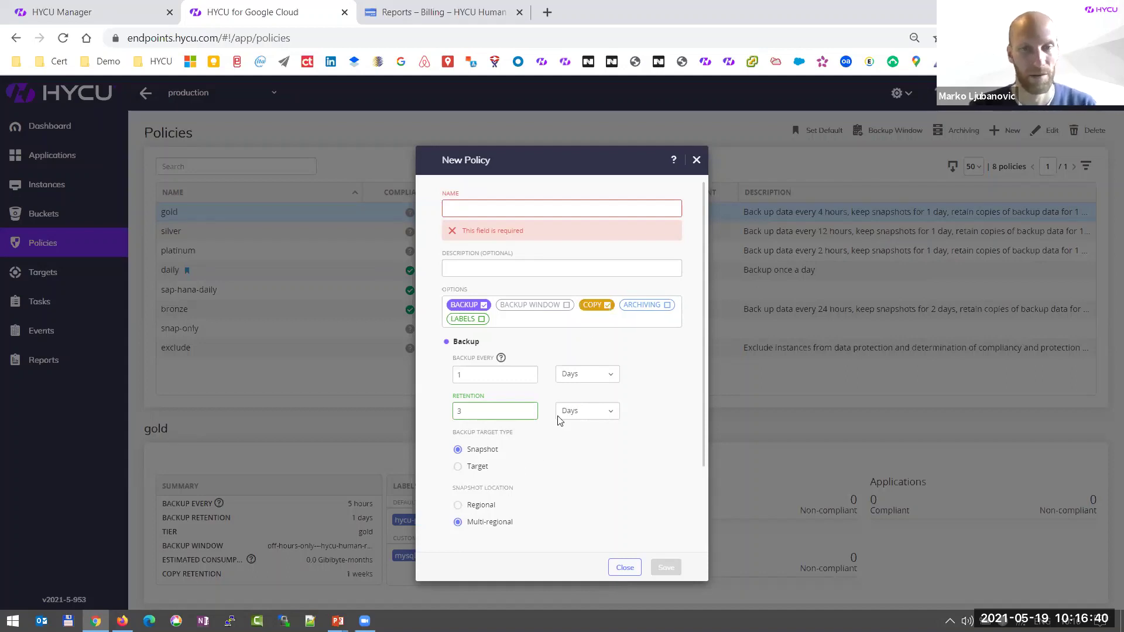
{"action": "scroll", "coordinate": [557, 420], "scroll_direction": "down", "scroll_amount": 2}
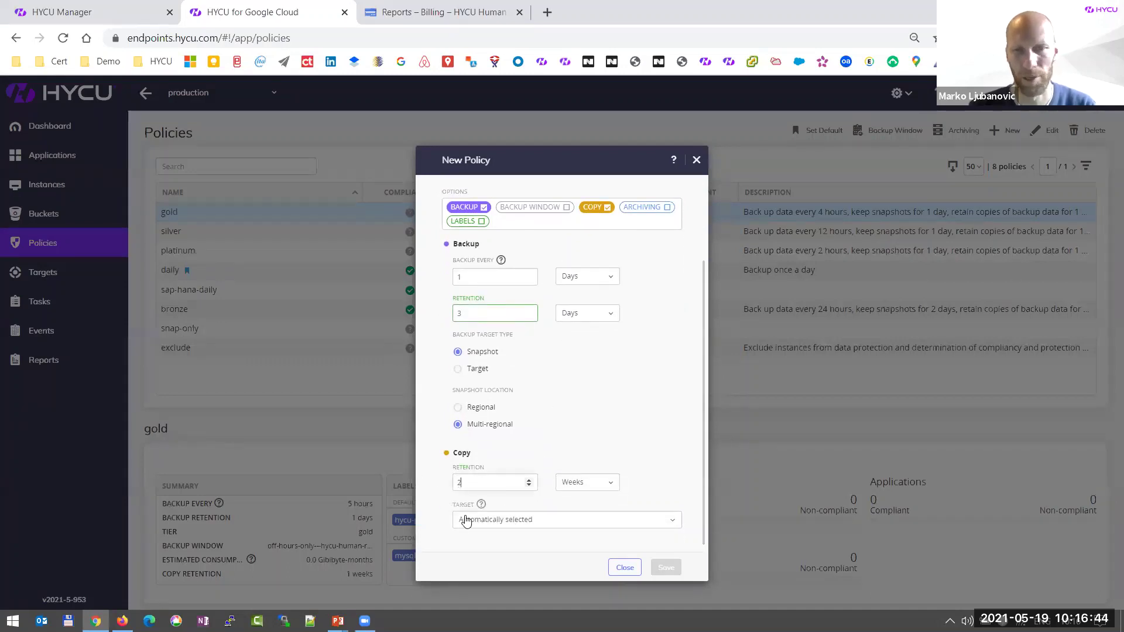
{"action": "left_click", "coordinate": [494, 519]}
{"action": "left_click", "coordinate": [503, 433]}
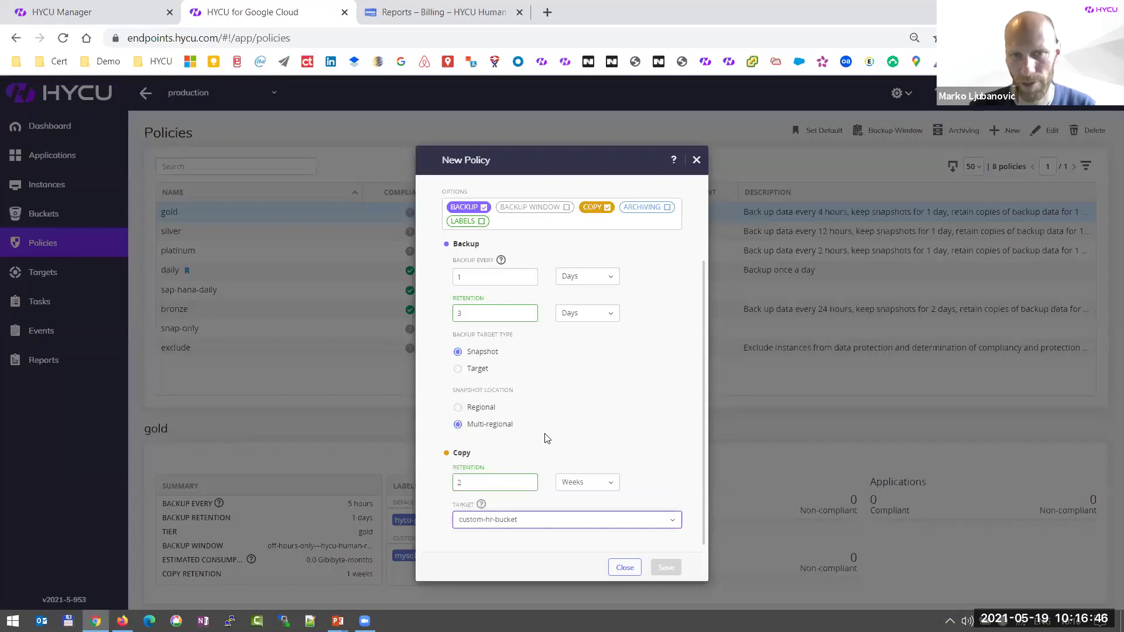
Step: Enable Archiving with the long-term-archival---hycu-finance-demo configuration, and close the new policy without saving it
{"action": "scroll", "coordinate": [670, 316], "scroll_direction": "up", "scroll_amount": 1}
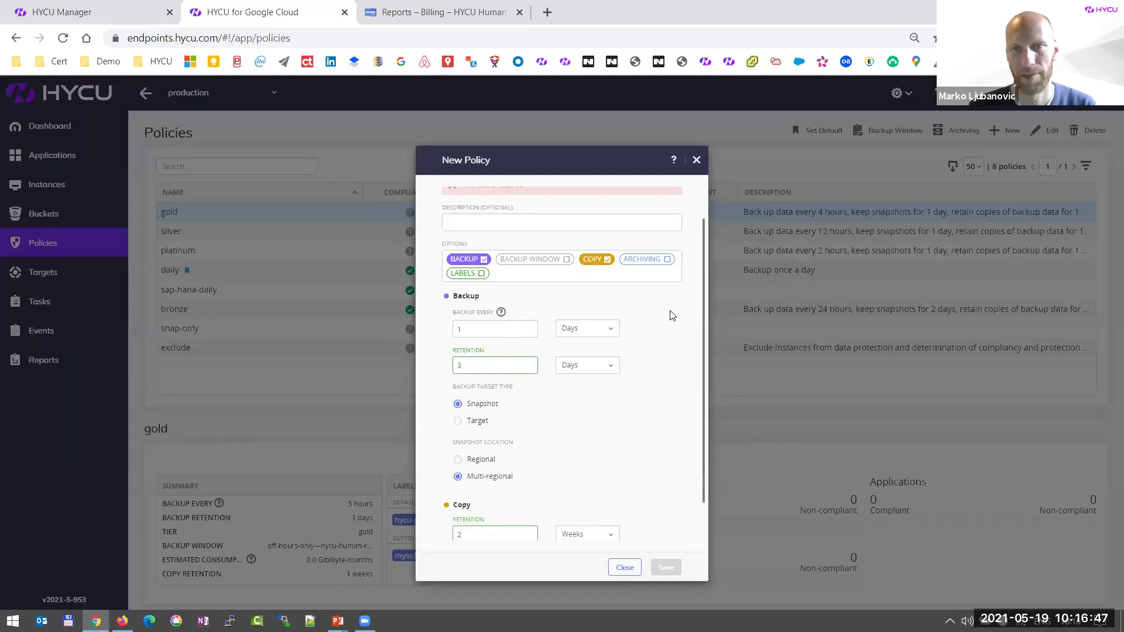
{"action": "left_click", "coordinate": [667, 262]}
{"action": "scroll", "coordinate": [624, 371], "scroll_direction": "down", "scroll_amount": 3}
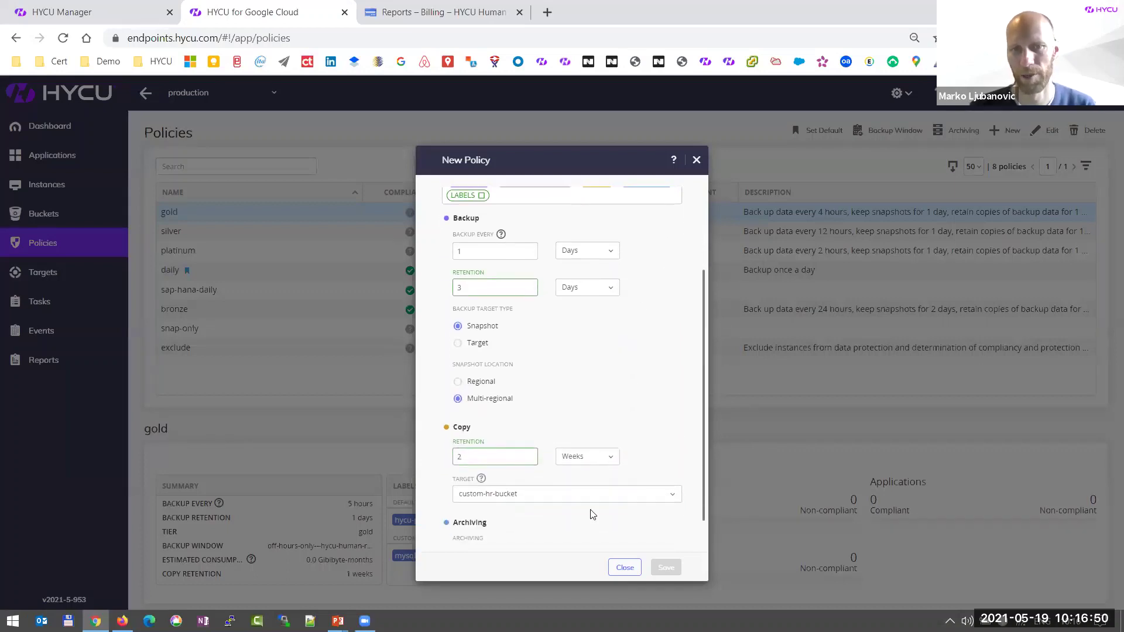
{"action": "left_click", "coordinate": [577, 519]}
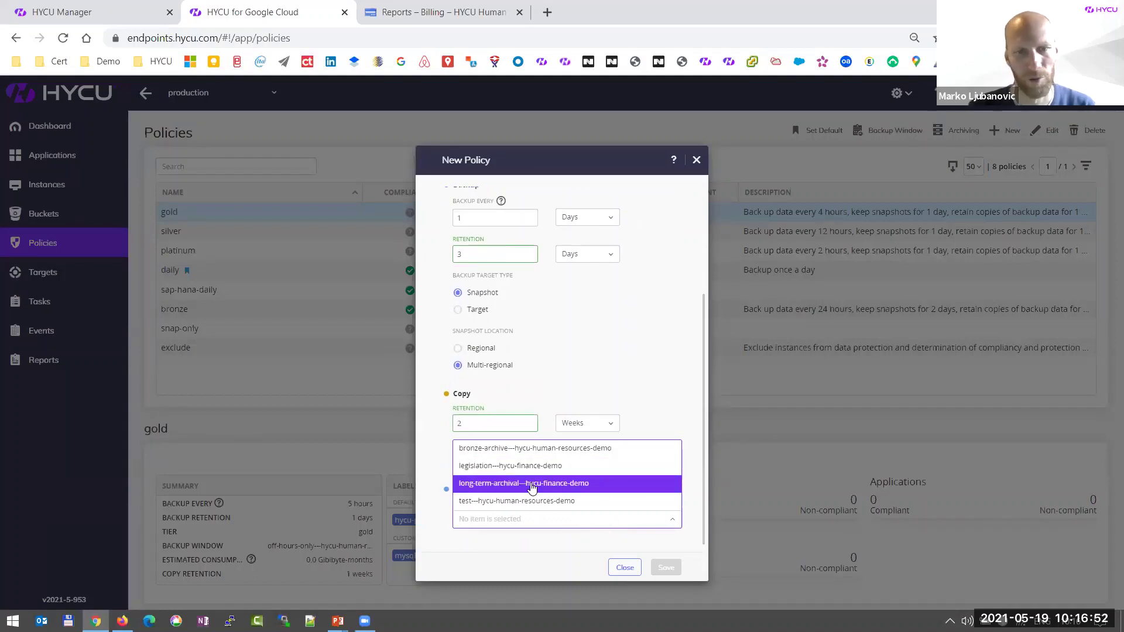
{"action": "left_click", "coordinate": [587, 485]}
{"action": "left_click", "coordinate": [624, 567]}
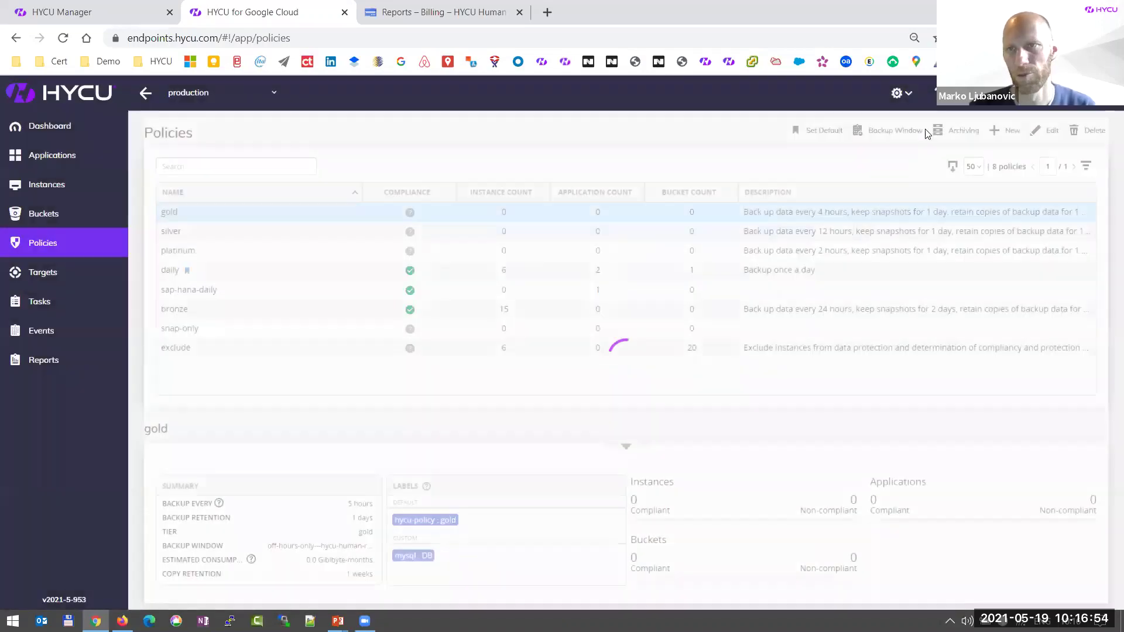
Step: Open the legislation---hycu-finance-demo archiving configuration for editing
{"action": "left_click", "coordinate": [963, 131]}
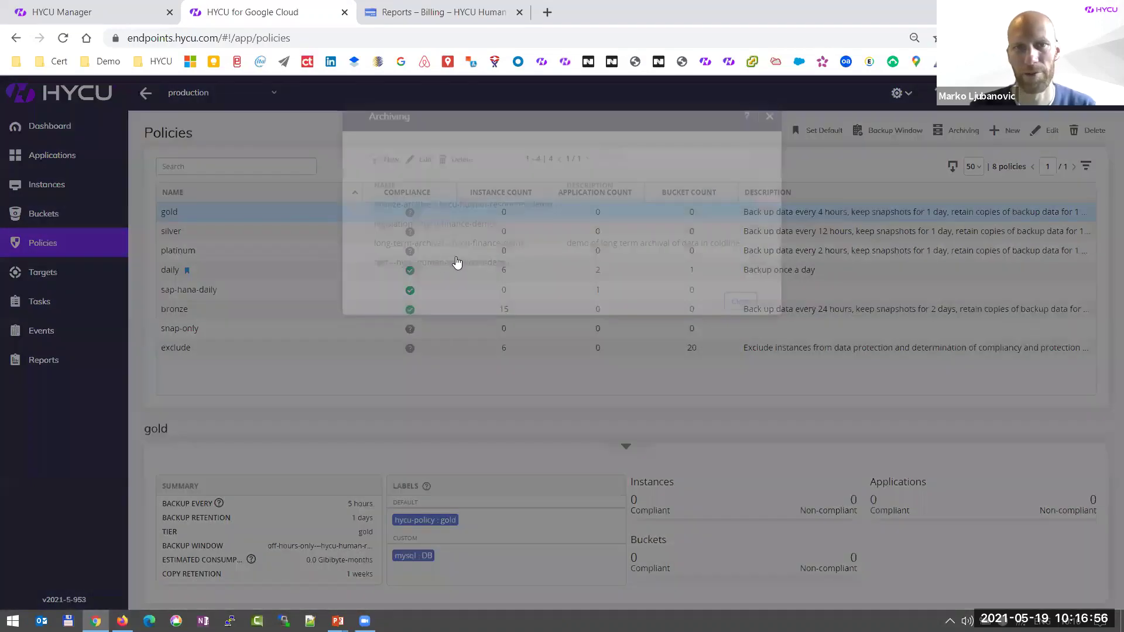
{"action": "left_click", "coordinate": [389, 268]}
{"action": "left_click", "coordinate": [424, 203]}
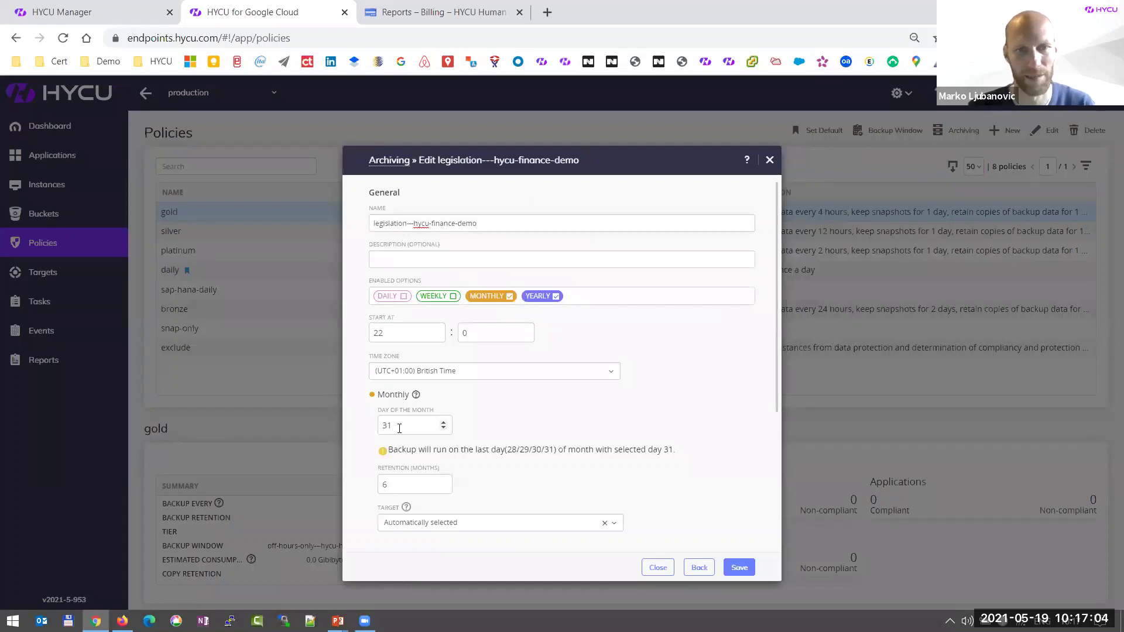
Step: Try Automatically selected as the monthly archive's storage class, and set it to Coldline
{"action": "scroll", "coordinate": [407, 416], "scroll_direction": "down", "scroll_amount": 2}
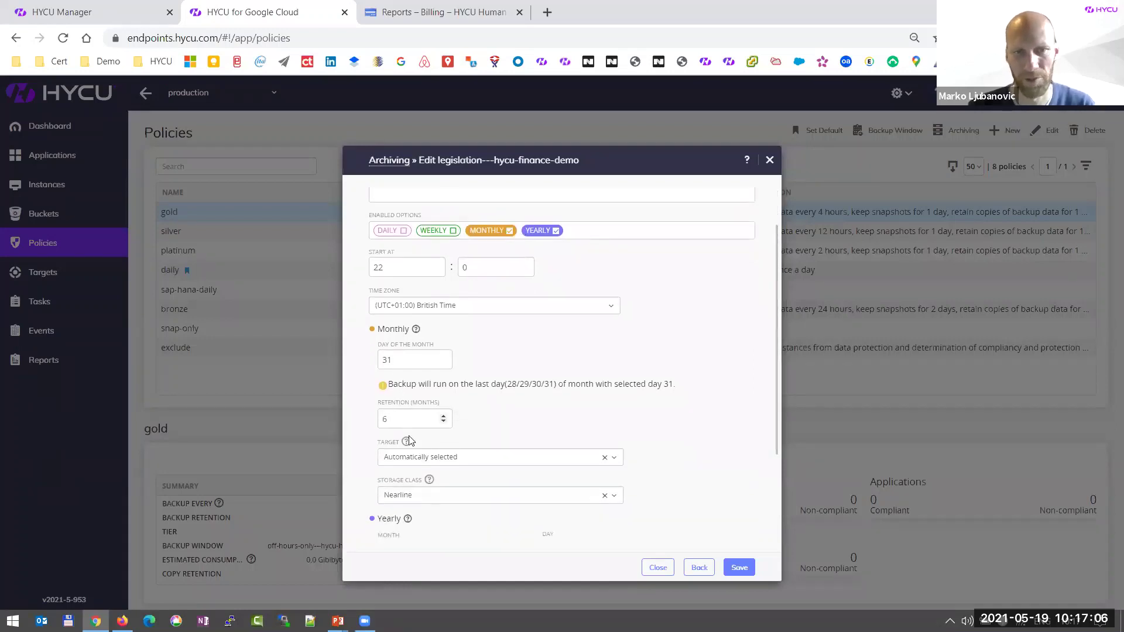
{"action": "left_click", "coordinate": [446, 497]}
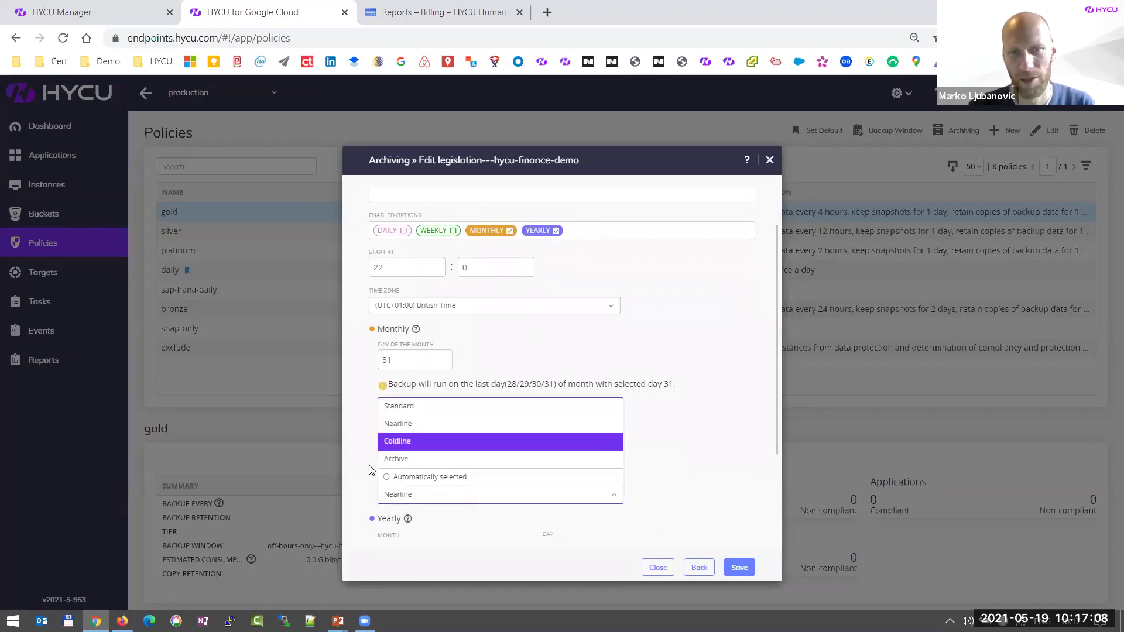
{"action": "left_click", "coordinate": [417, 477]}
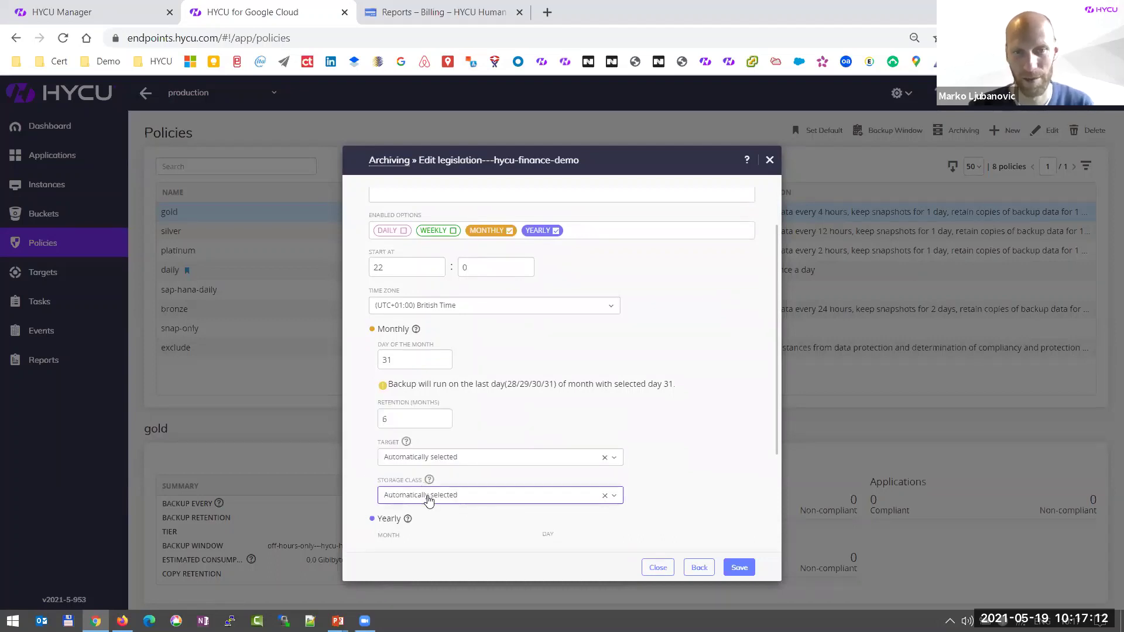
{"action": "left_click", "coordinate": [428, 498]}
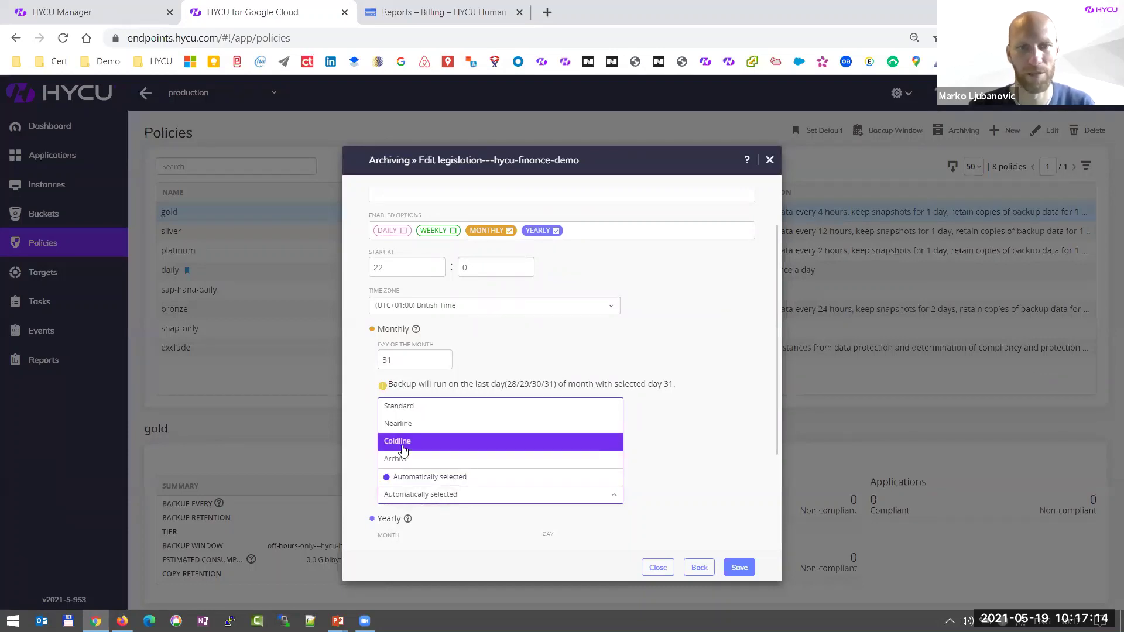
{"action": "left_click", "coordinate": [398, 442]}
Step: Review the yearly archive's target choices, set its storage class to Archive, and close the archiving configuration without saving
{"action": "scroll", "coordinate": [430, 463], "scroll_direction": "down", "scroll_amount": 2}
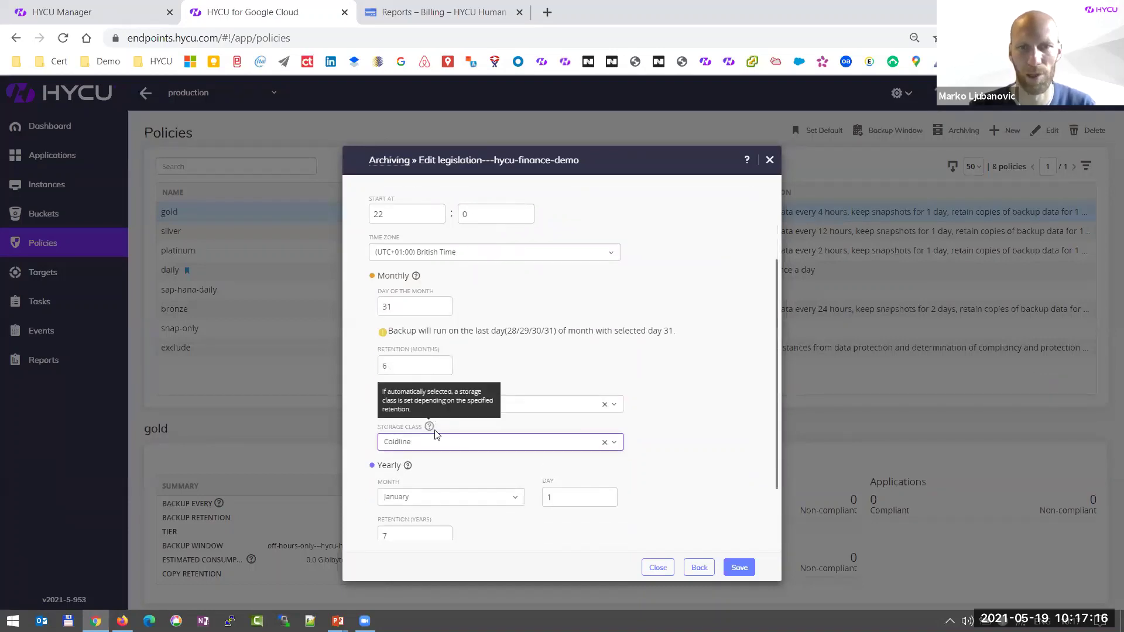
{"action": "scroll", "coordinate": [433, 471], "scroll_direction": "down", "scroll_amount": 1}
{"action": "left_click", "coordinate": [433, 489]}
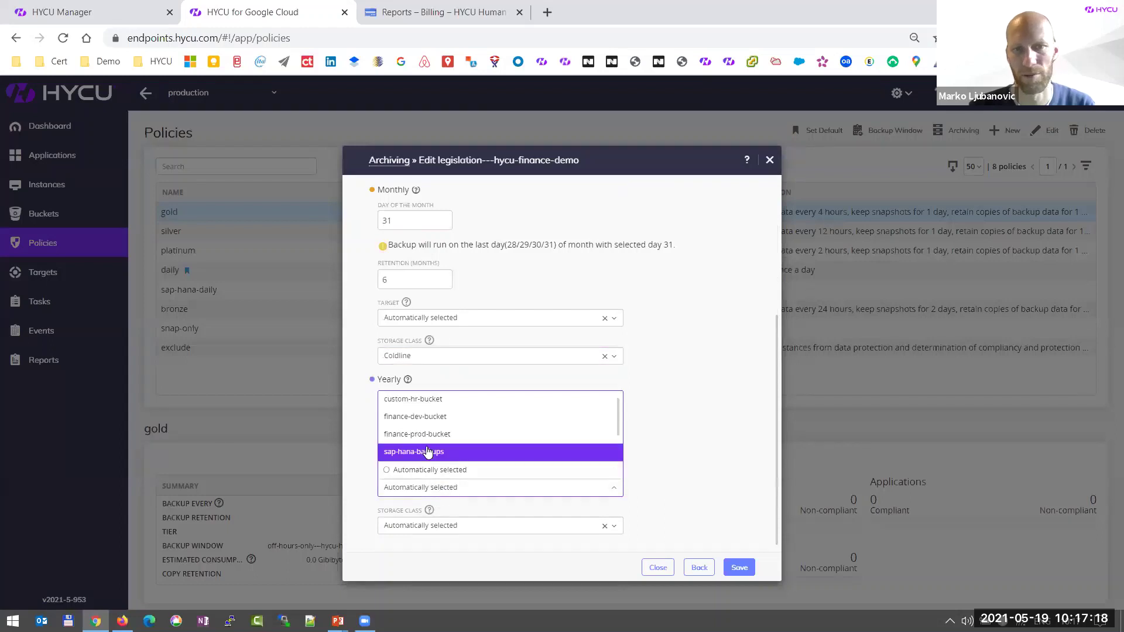
{"action": "left_click", "coordinate": [452, 526]}
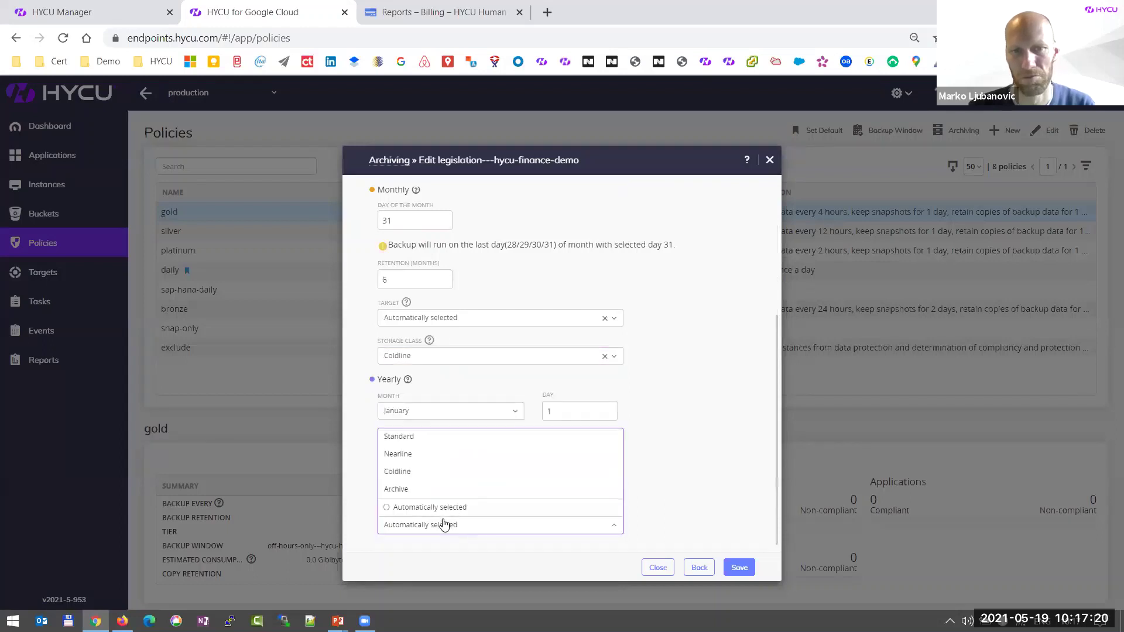
{"action": "left_click", "coordinate": [420, 495]}
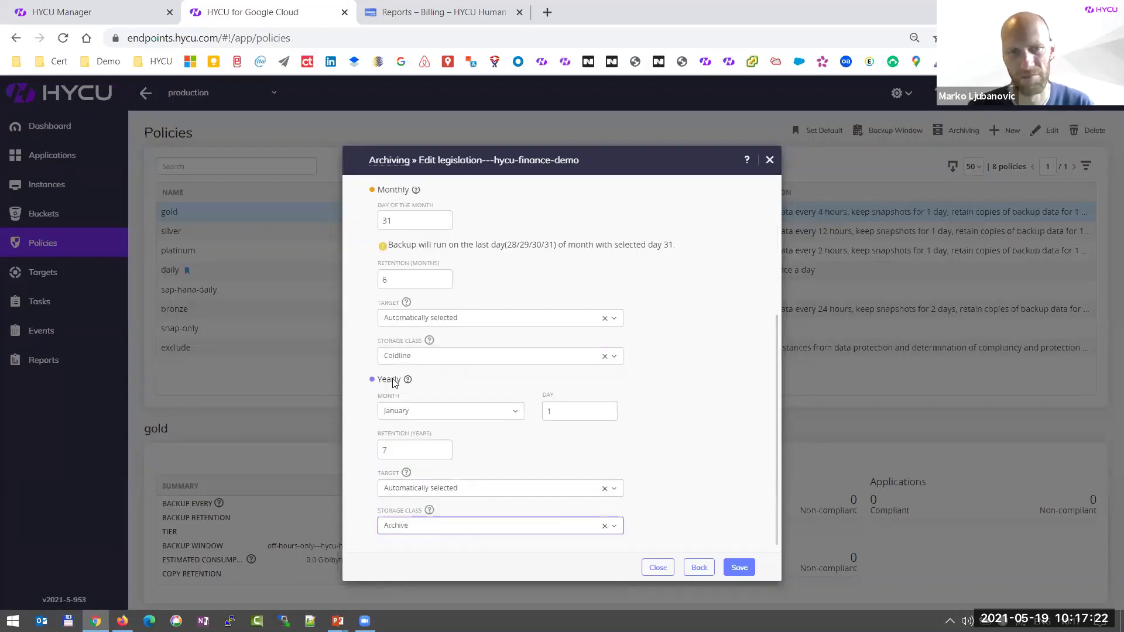
{"action": "left_click", "coordinate": [769, 160]}
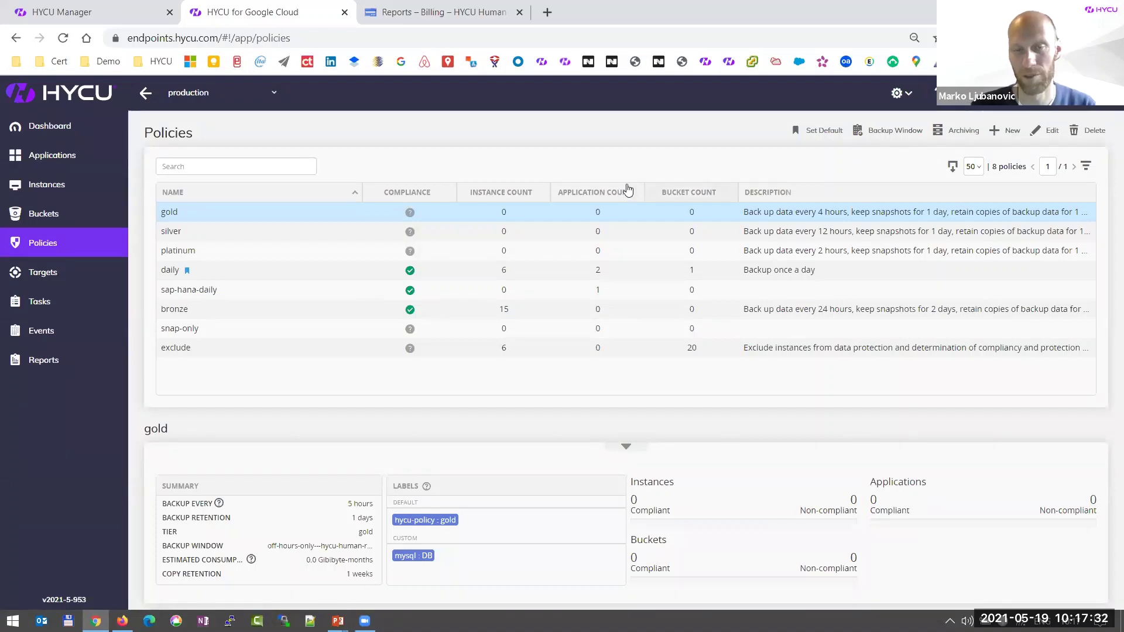
{"action": "key", "text": "alt+Tab"}
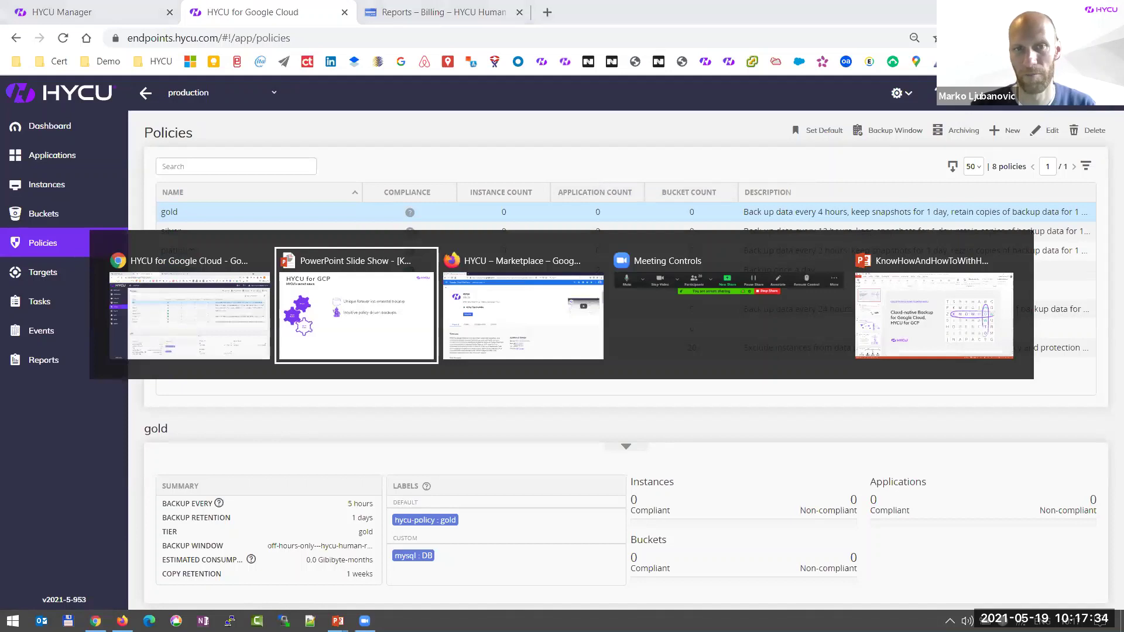
{"action": "key", "text": "Right"}
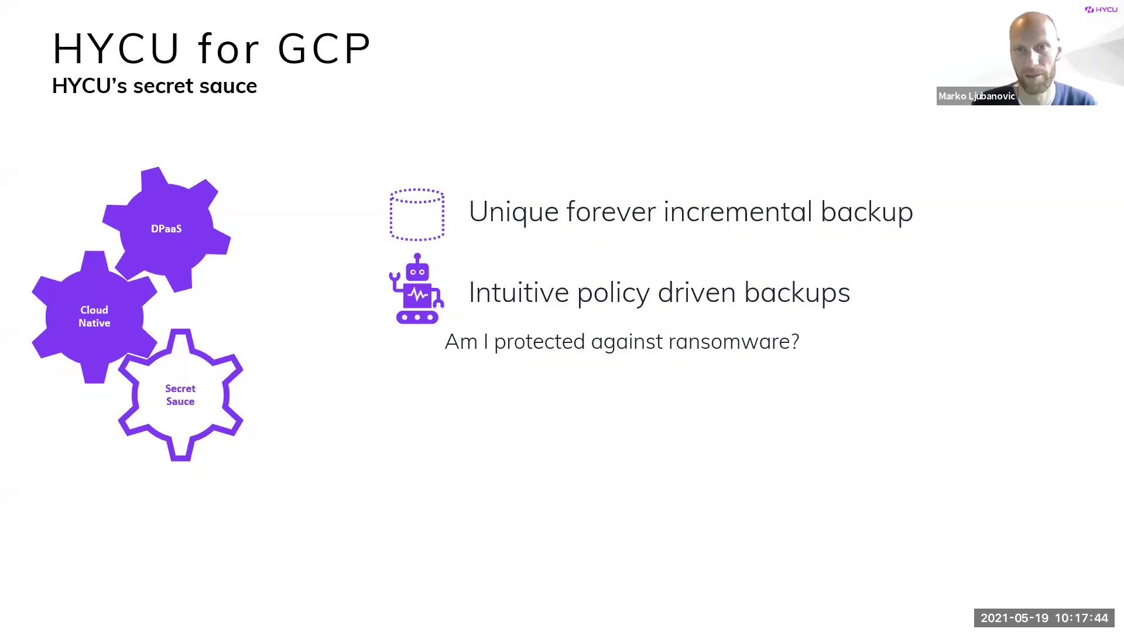
{"action": "key", "text": "Right"}
{"action": "key", "text": "Right"}
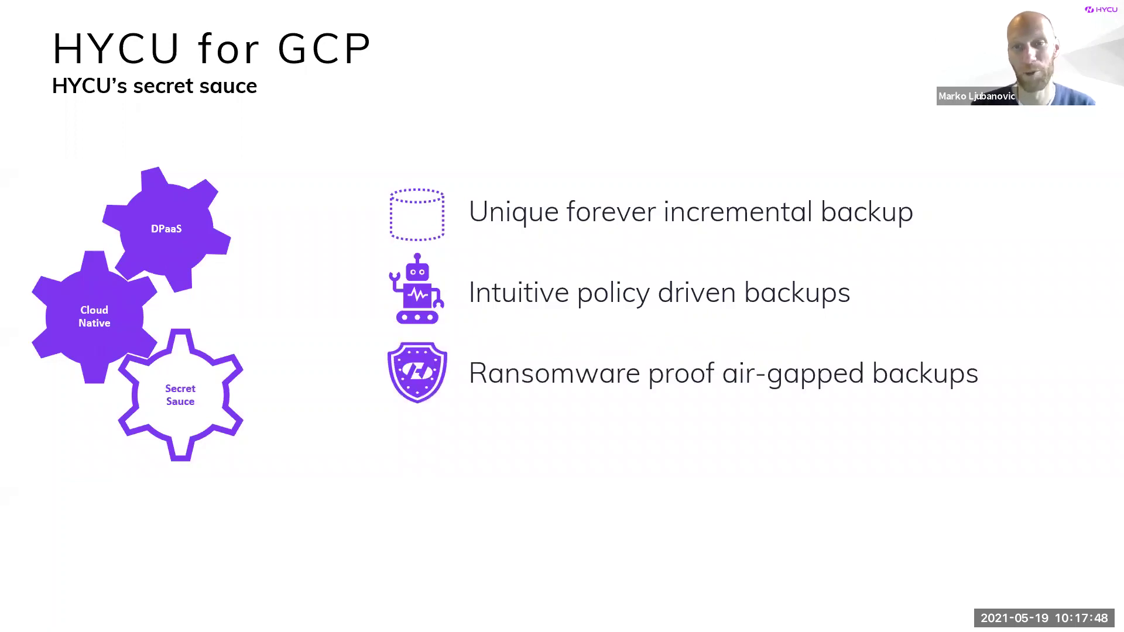
{"action": "key", "text": "alt+Tab"}
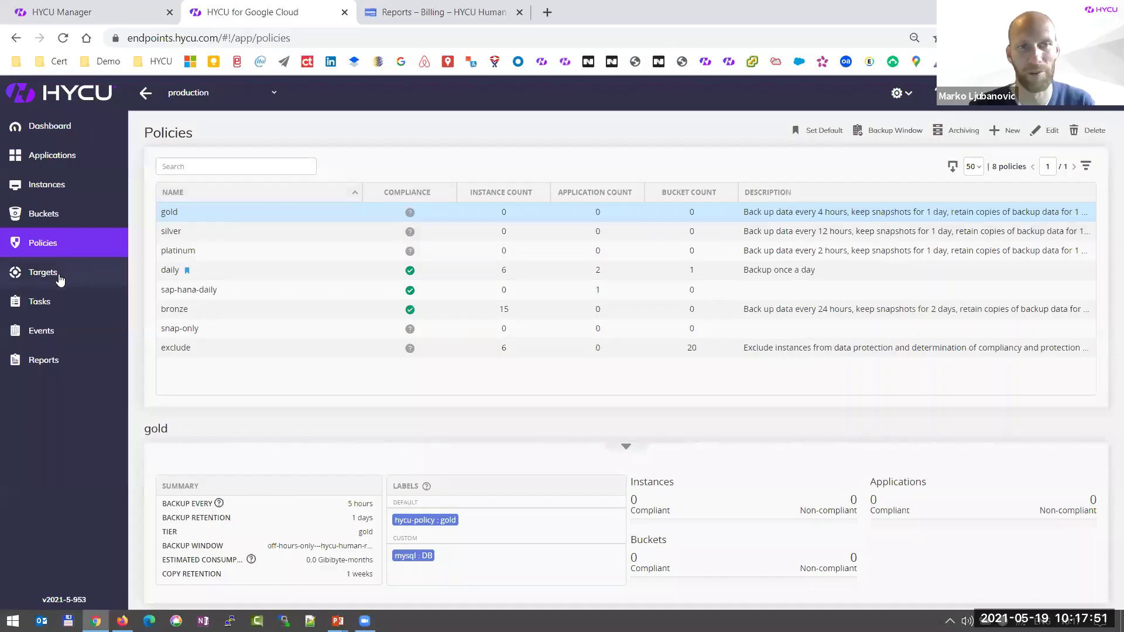
Step: Start adding a new backup target and name it straogebackups
{"action": "left_click", "coordinate": [60, 277]}
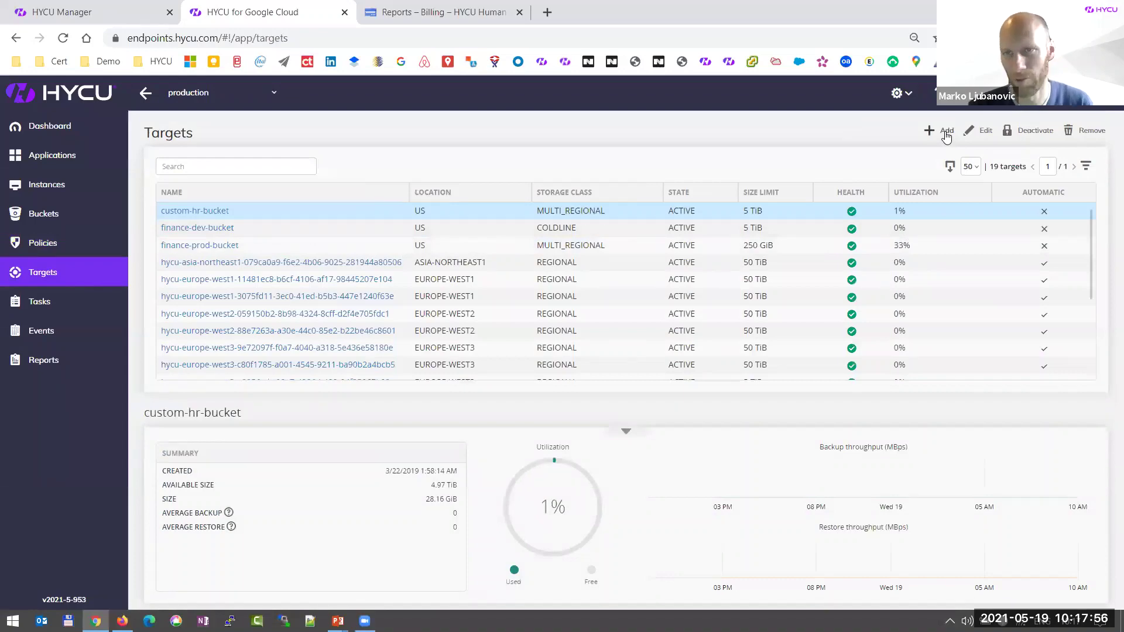
{"action": "left_click", "coordinate": [946, 133]}
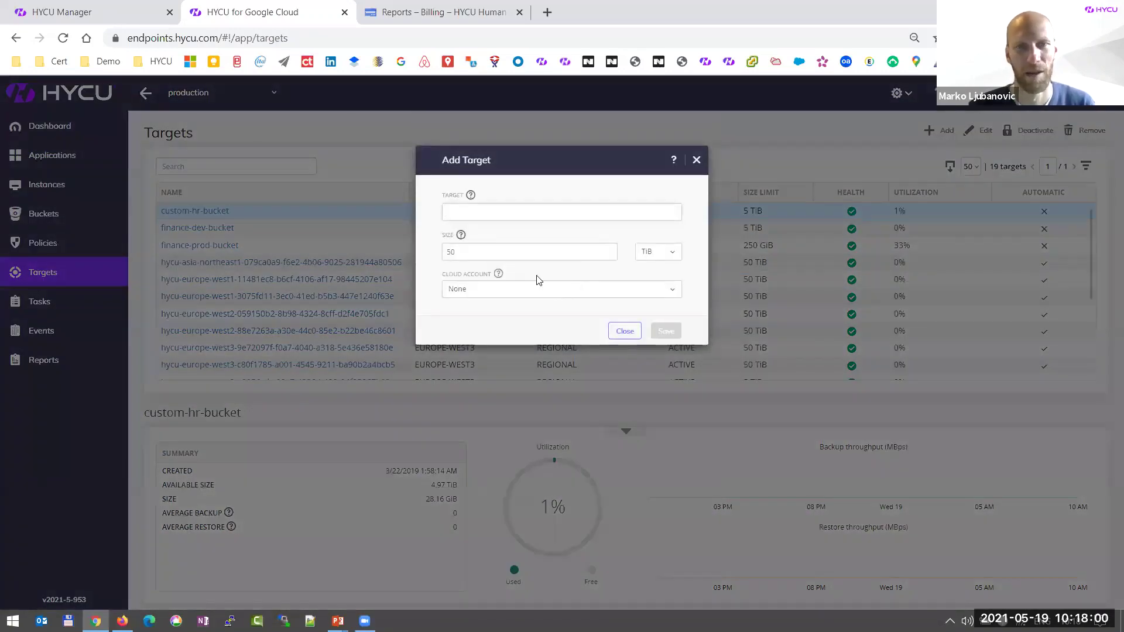
{"action": "left_click", "coordinate": [480, 211]}
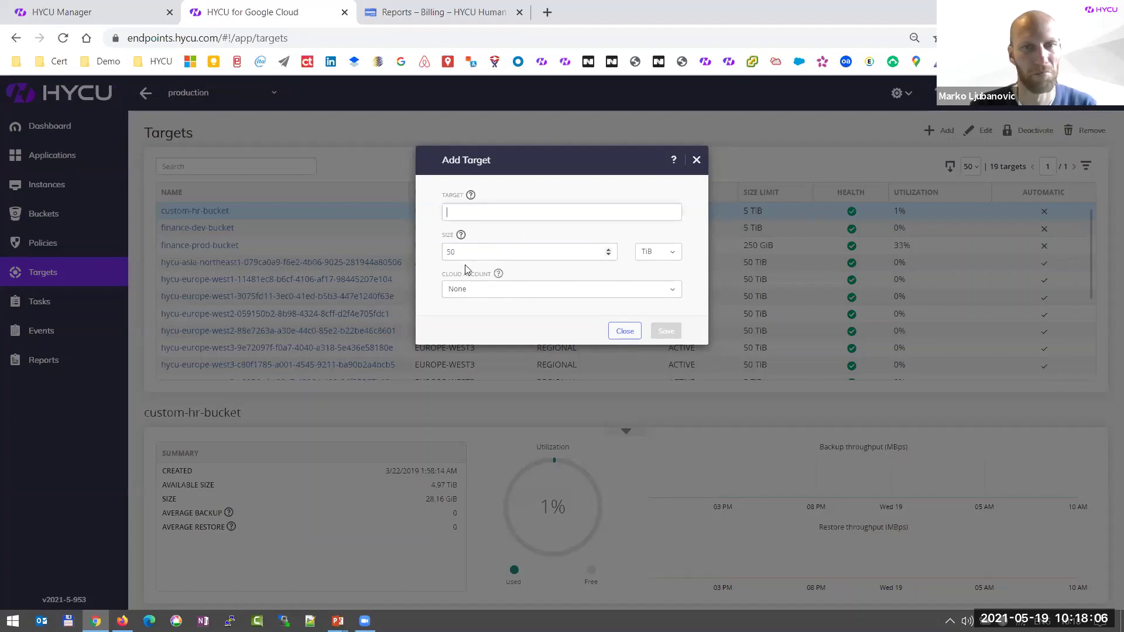
{"action": "left_click", "coordinate": [471, 209]}
{"action": "type", "text": "straoge-backups"}
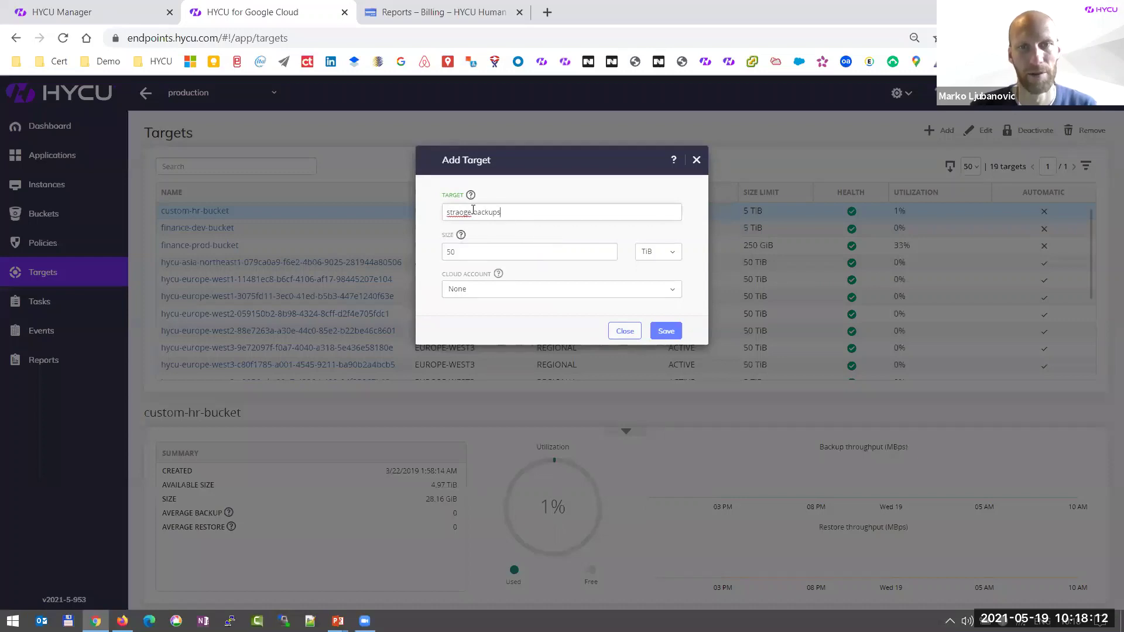
Step: Assign the gbp-services-101 service account as the new target's cloud account, and close the target without saving it
{"action": "left_click", "coordinate": [481, 253]}
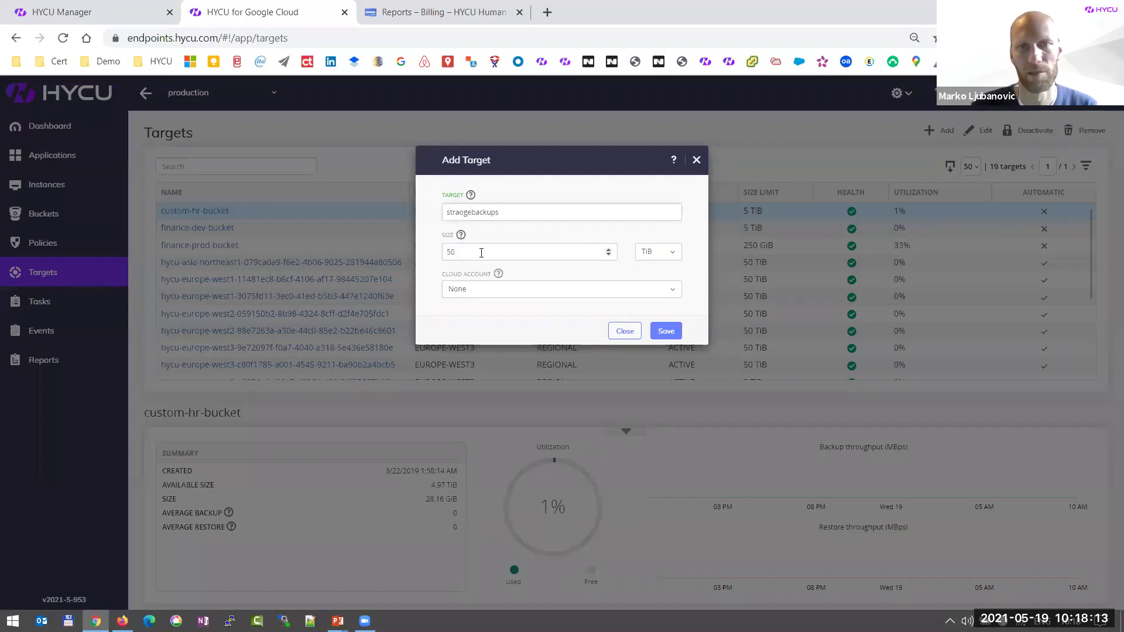
{"action": "left_click", "coordinate": [487, 291]}
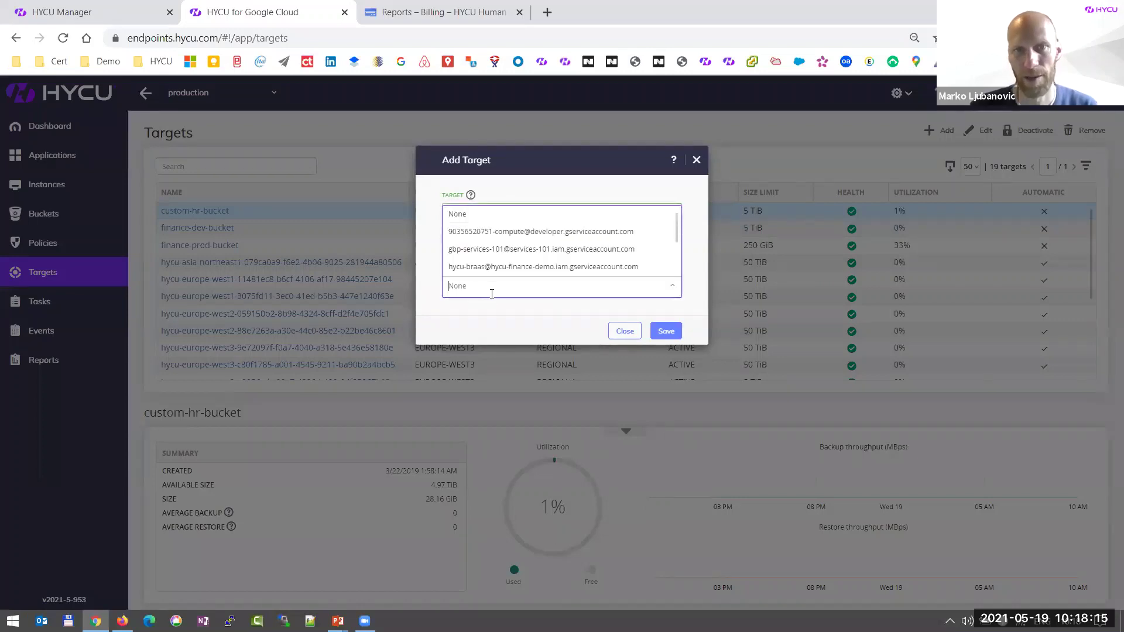
{"action": "left_click", "coordinate": [508, 252]}
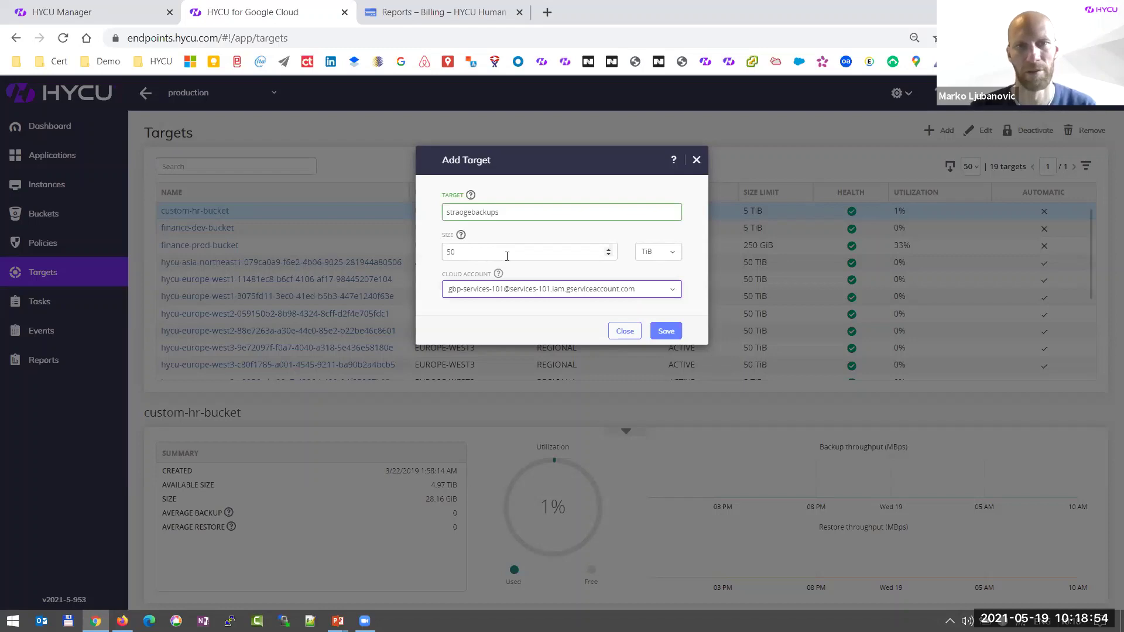
{"action": "left_click", "coordinate": [695, 162]}
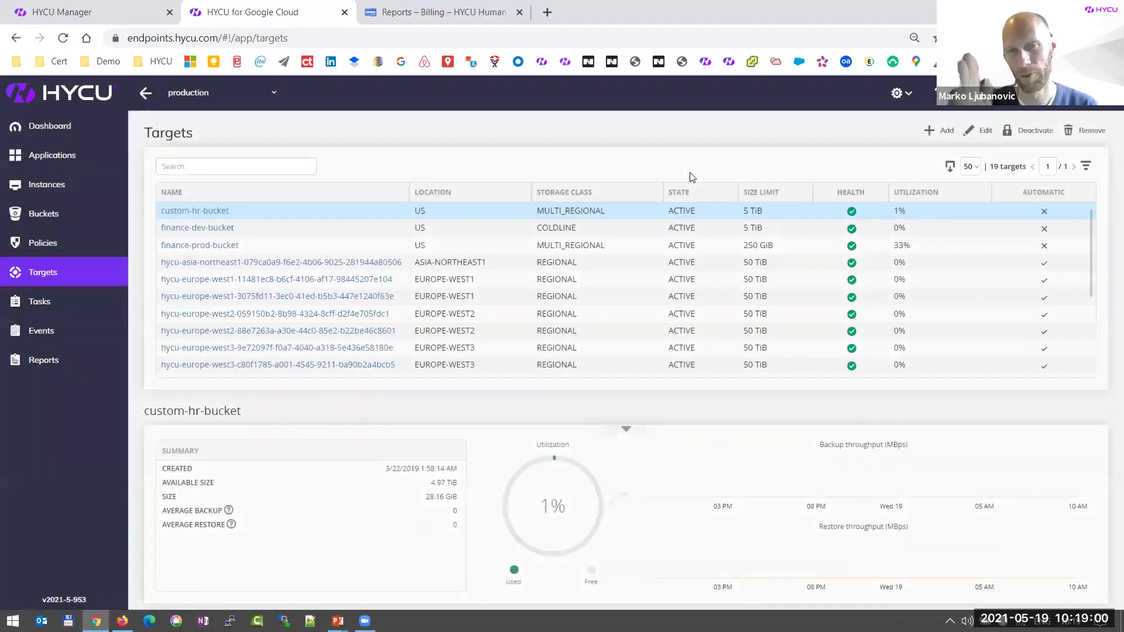
{"action": "key", "text": "alt+Tab"}
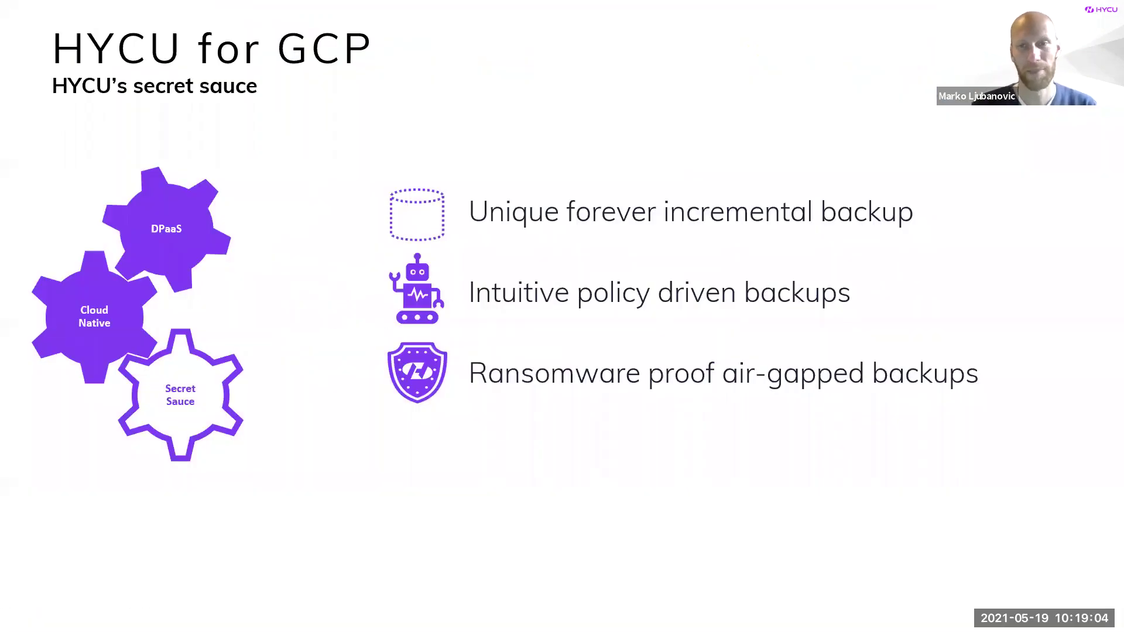
{"action": "key", "text": "Right"}
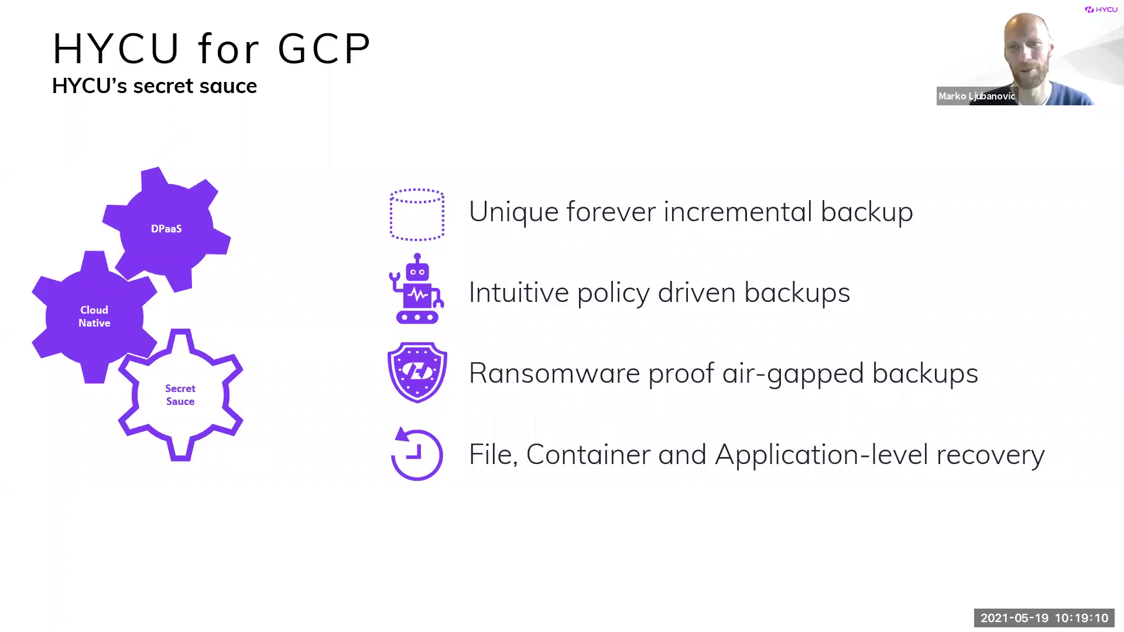
{"action": "key", "text": "alt+Tab"}
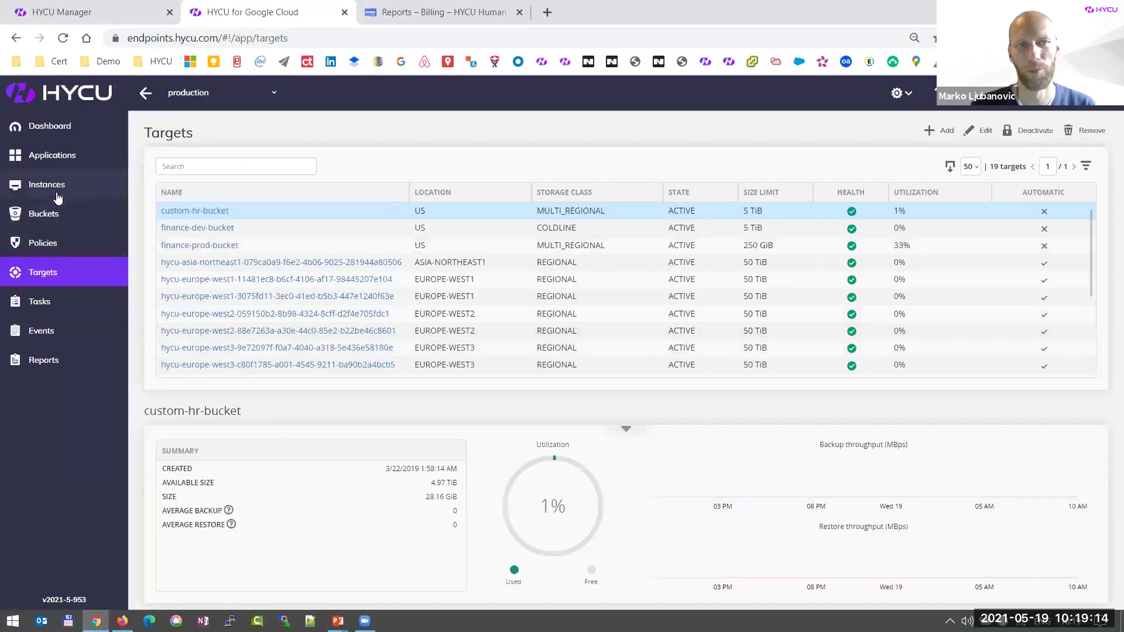
Step: Review the individual-file restore setting in the configuration of the finance-accounts-receivable instance, and close the configuration without saving
{"action": "left_click", "coordinate": [52, 215]}
{"action": "left_click", "coordinate": [55, 186]}
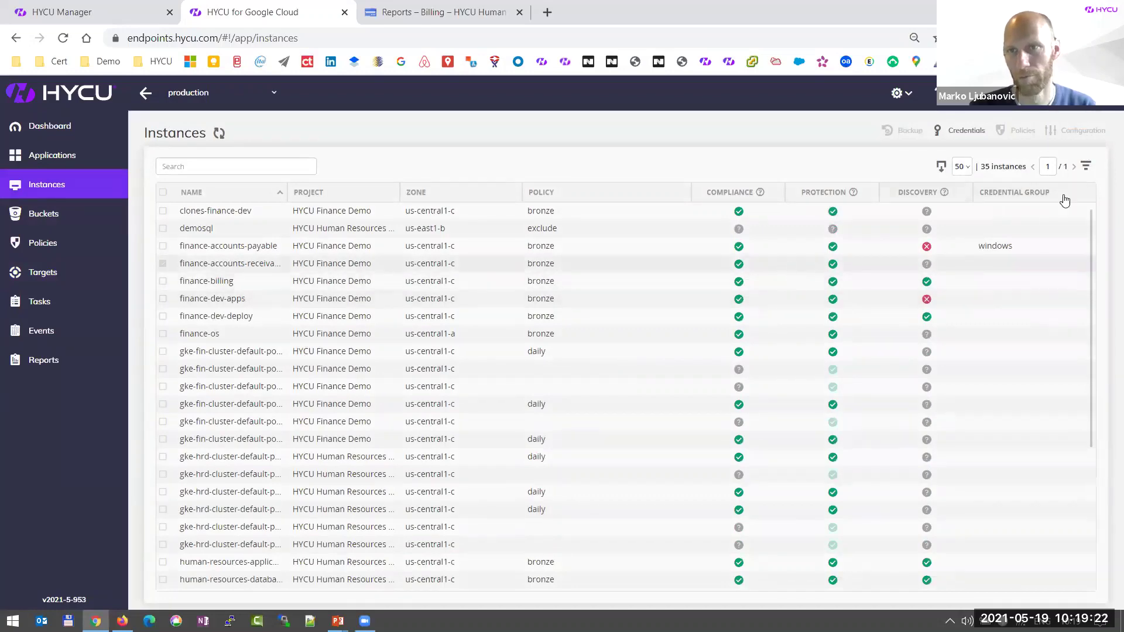
{"action": "left_click", "coordinate": [968, 264]}
{"action": "left_click", "coordinate": [1075, 130]}
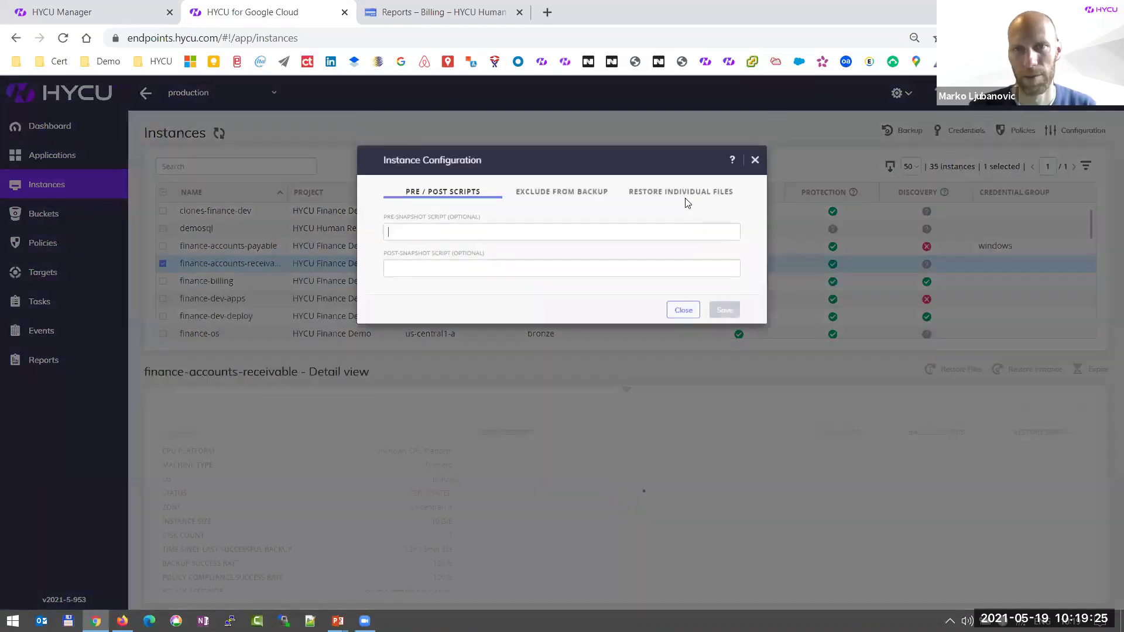
{"action": "left_click", "coordinate": [688, 202]}
{"action": "left_click", "coordinate": [408, 232]}
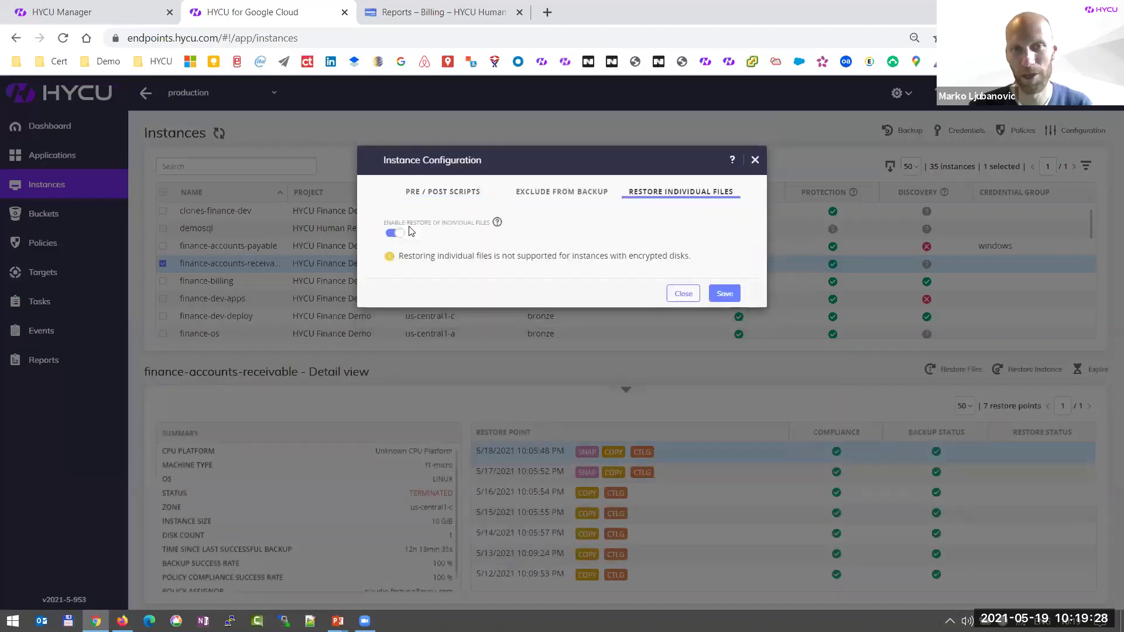
{"action": "left_click", "coordinate": [680, 293]}
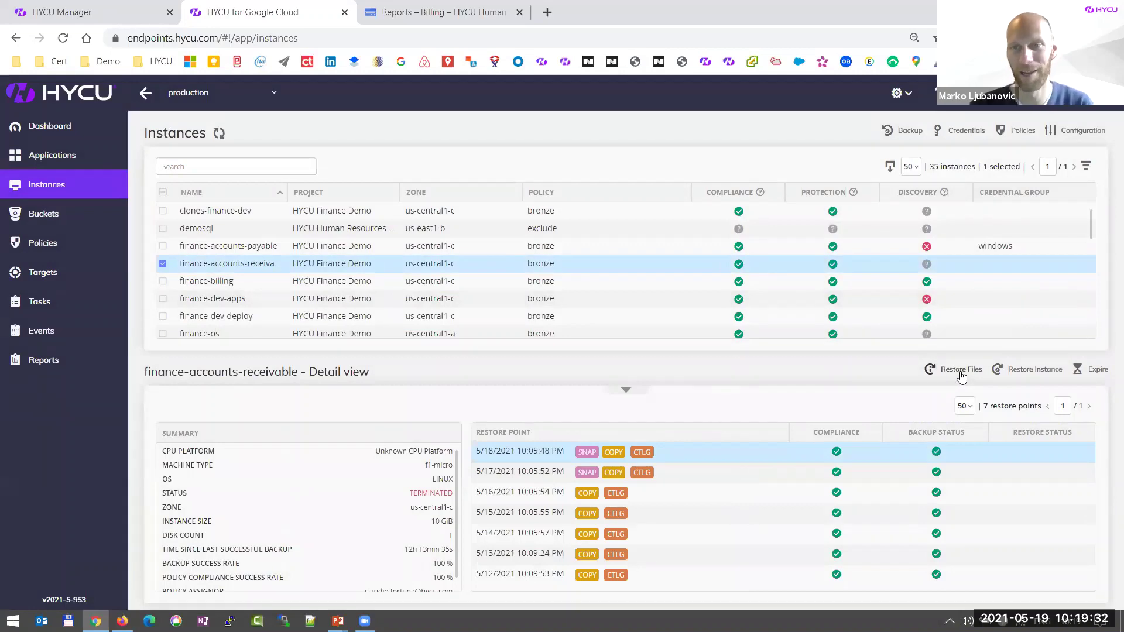
Step: Try Restore to different instance in finance-accounts-receivable's file restore options, and close the options without restoring
{"action": "left_click", "coordinate": [961, 377]}
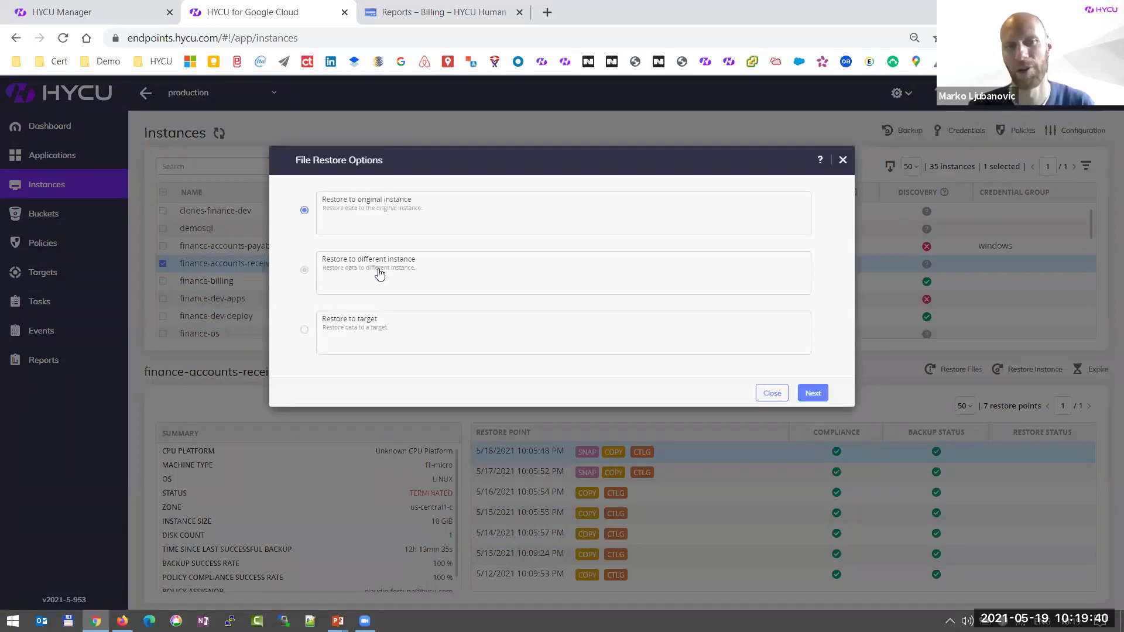
{"action": "left_click", "coordinate": [374, 273]}
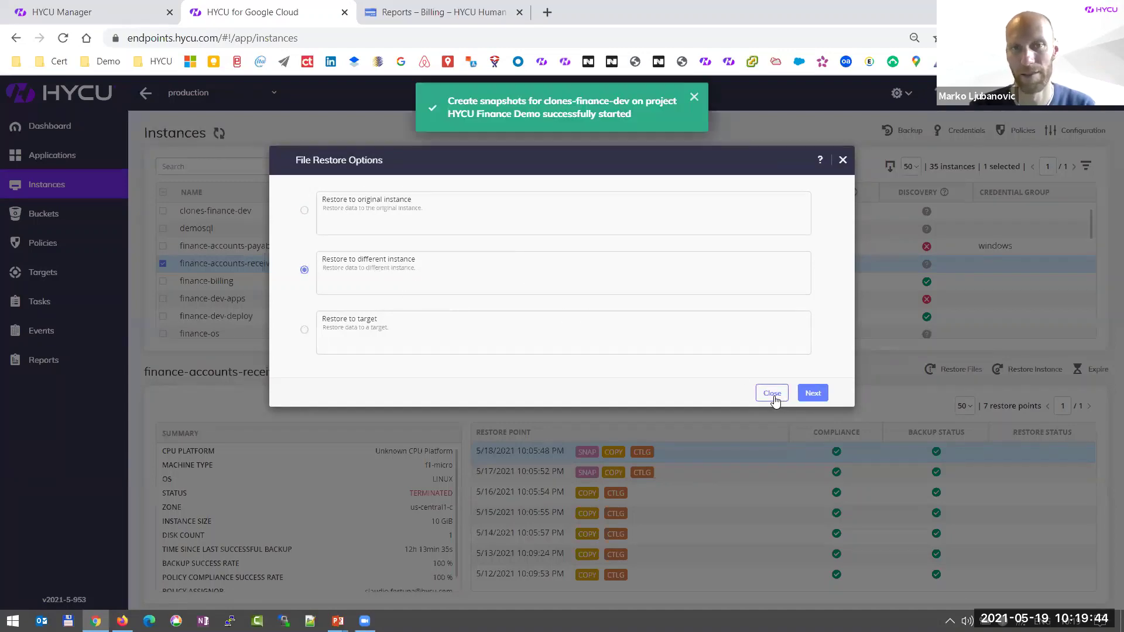
{"action": "left_click", "coordinate": [772, 393]}
{"action": "key", "text": "alt+Tab"}
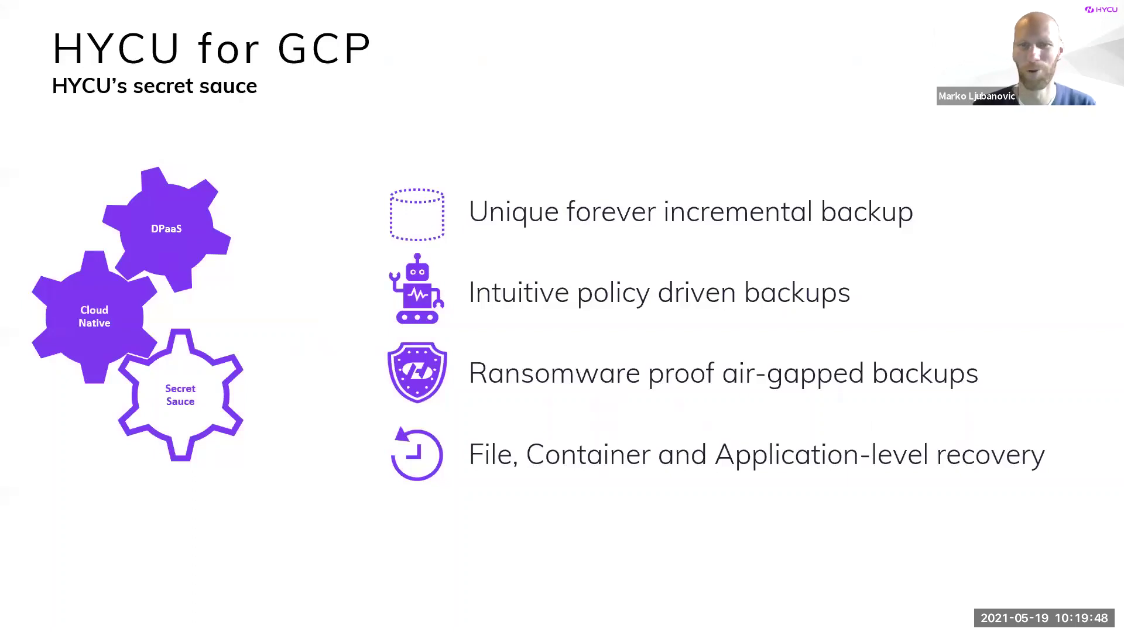
{"action": "key", "text": "Right"}
{"action": "key", "text": "Right"}
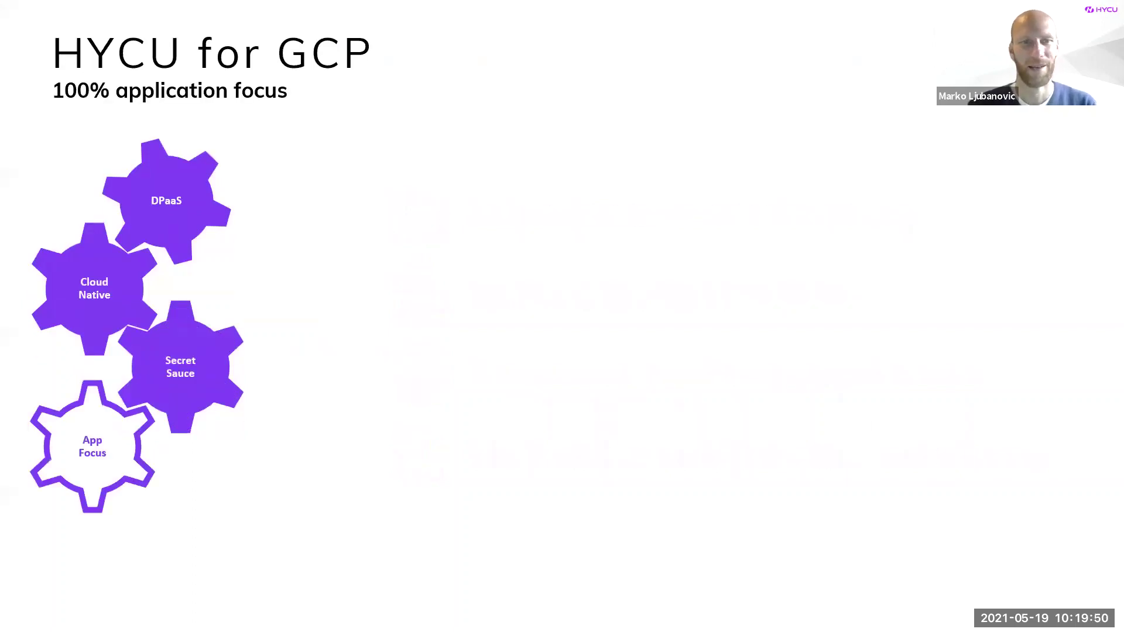
{"action": "key", "text": "Right"}
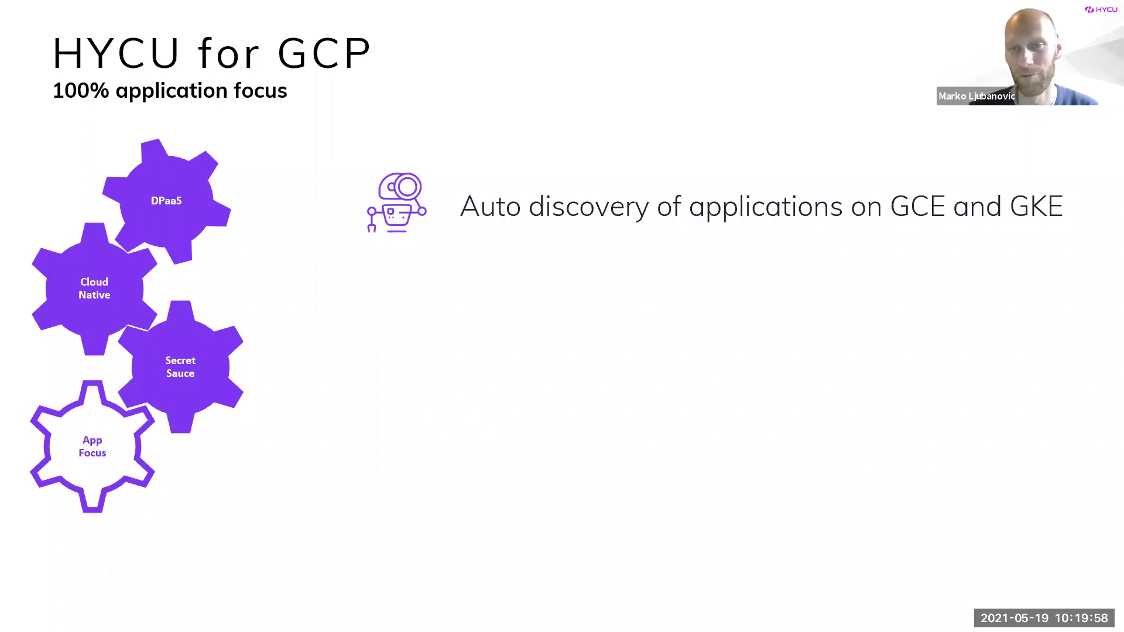
{"action": "key", "text": "alt+Tab"}
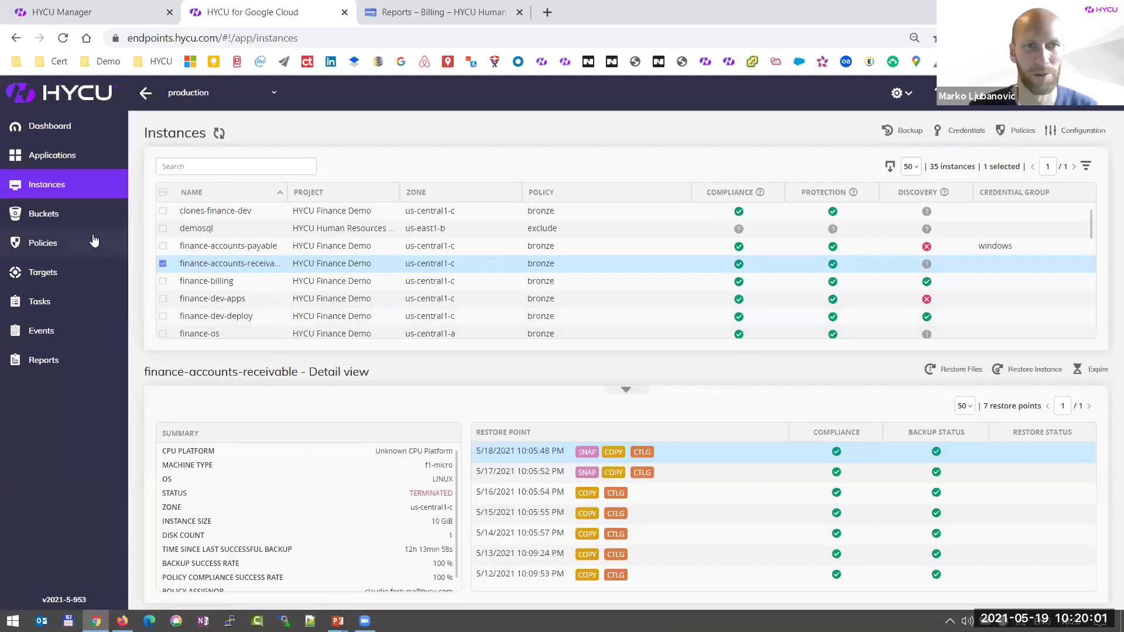
Step: Look through the protected buckets, instances and applications, and show the details of the fin-cluster\default\postgresql application
{"action": "left_click", "coordinate": [49, 226]}
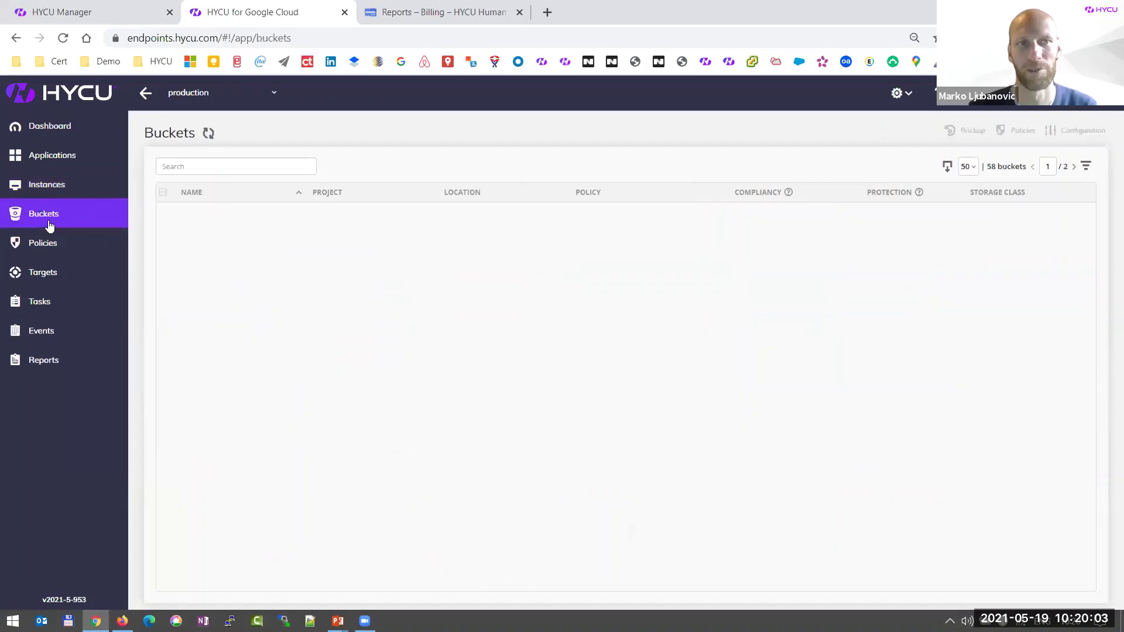
{"action": "left_click", "coordinate": [48, 191]}
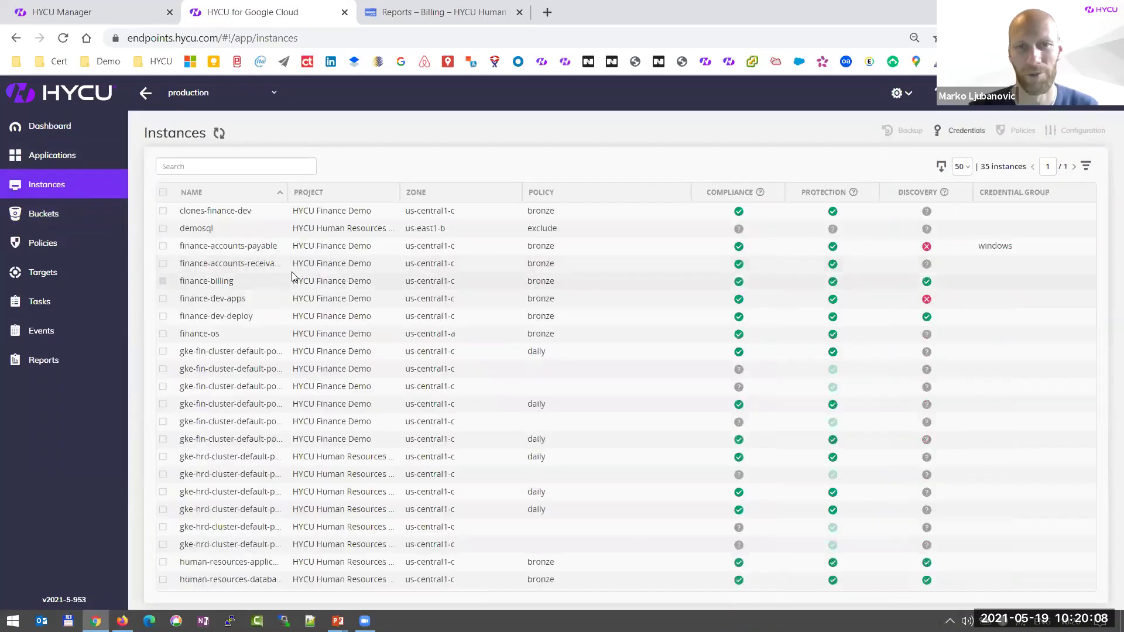
{"action": "left_click", "coordinate": [56, 159]}
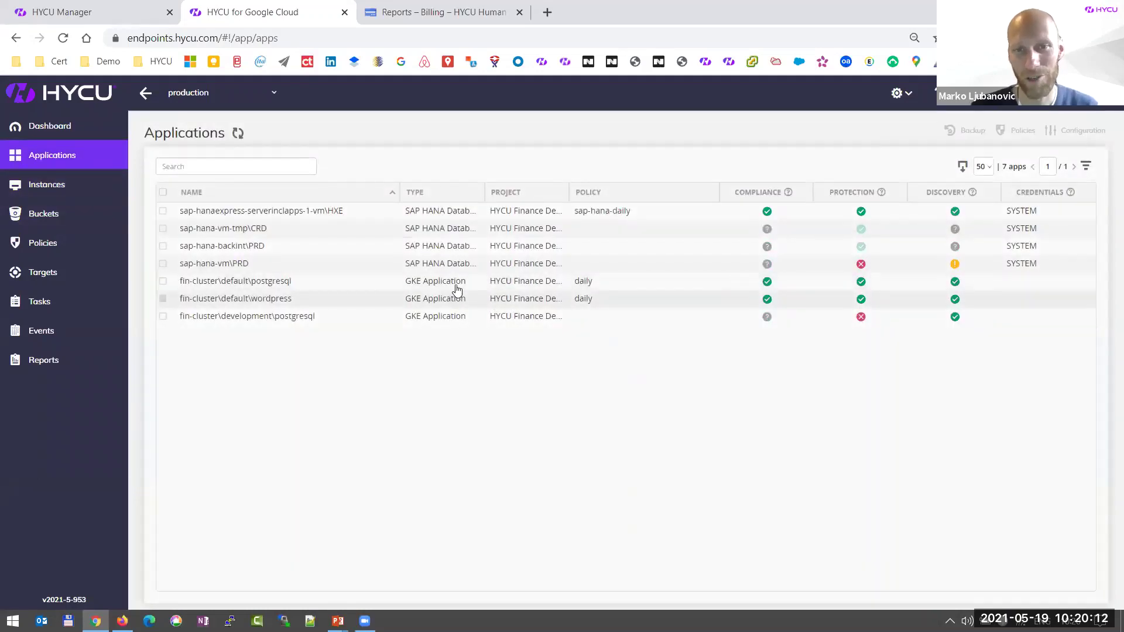
{"action": "left_click", "coordinate": [458, 286]}
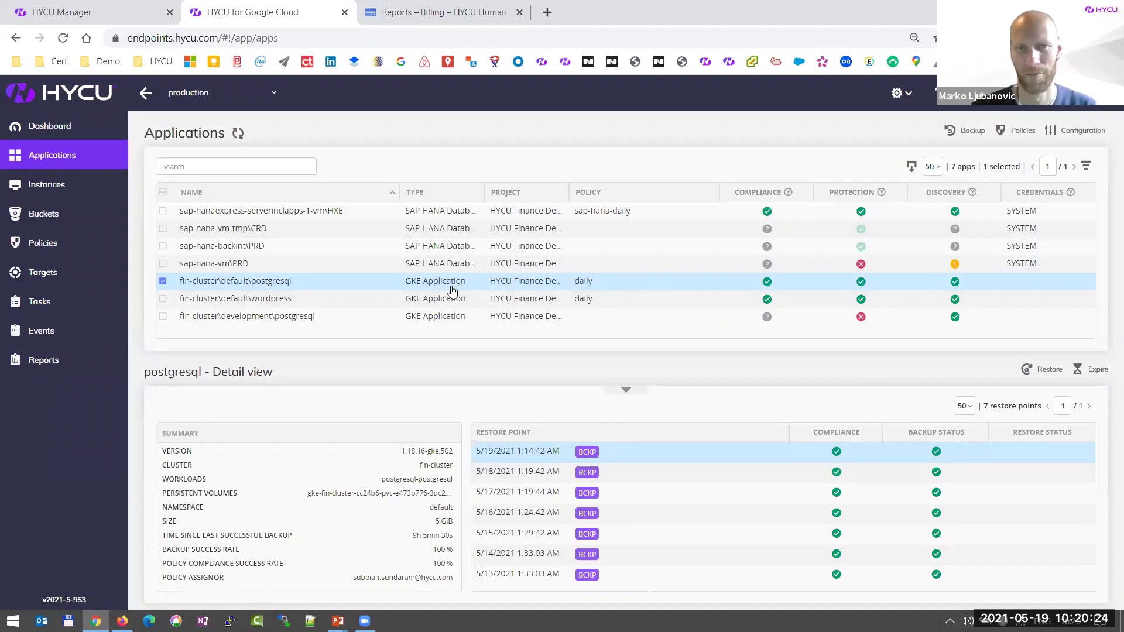
{"action": "key", "text": "alt+Tab"}
{"action": "key", "text": "Right"}
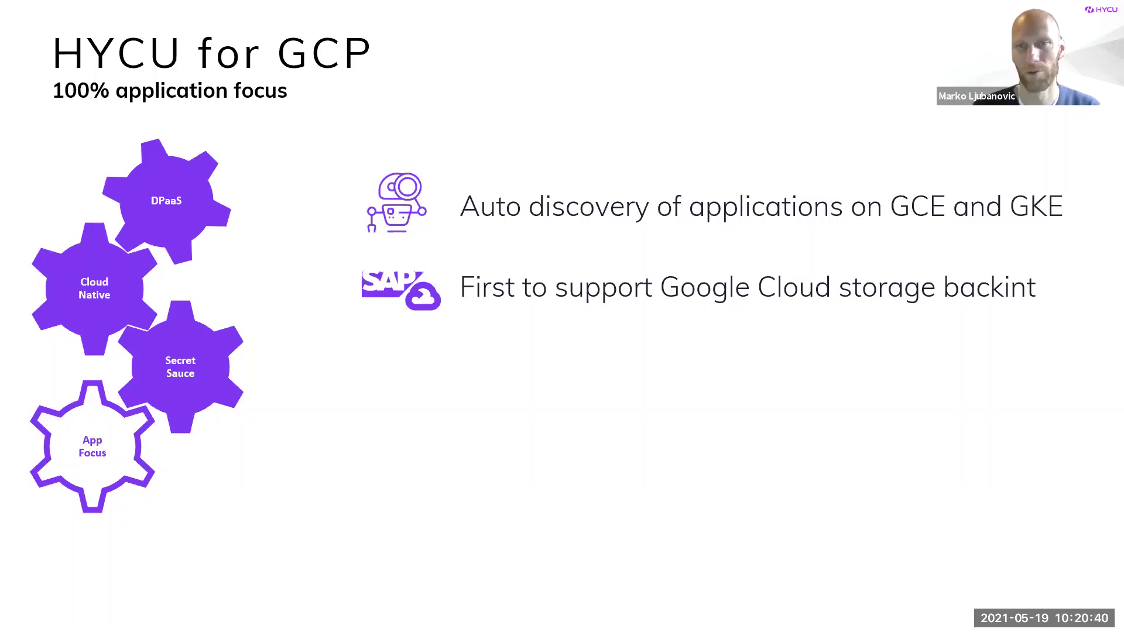
{"action": "key", "text": "alt+Tab"}
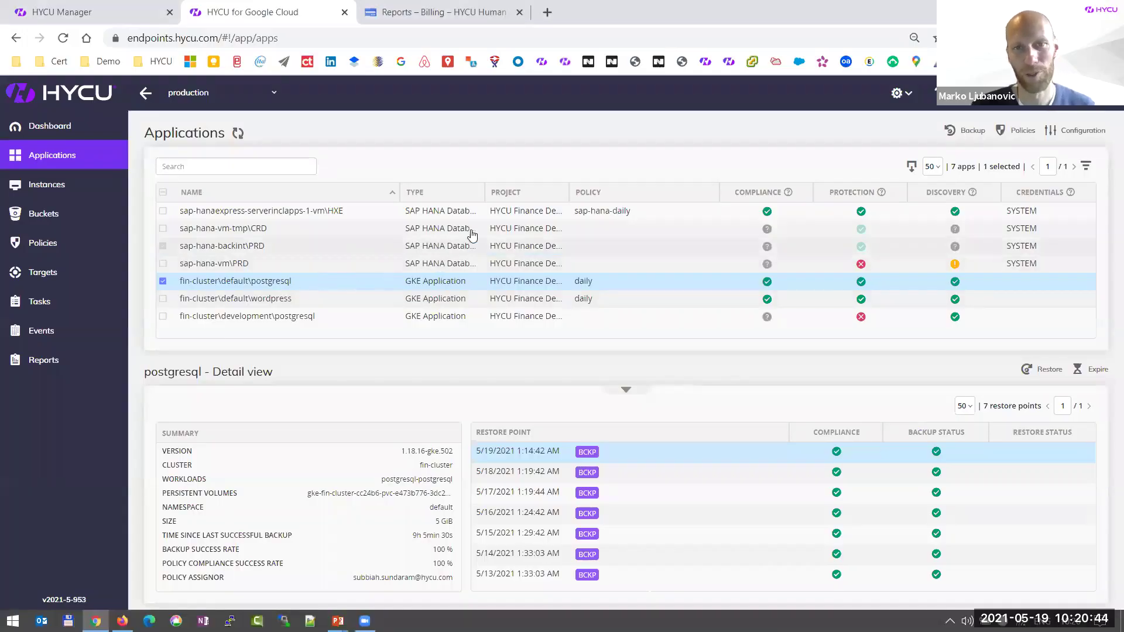
Step: Start restoring the sap-hanaexpress-serverinclapps-1-vm\HXE application from the 5/16/2021 12:01:46 PM restore point, selecting the SYSTEMDB database
{"action": "left_click", "coordinate": [479, 215]}
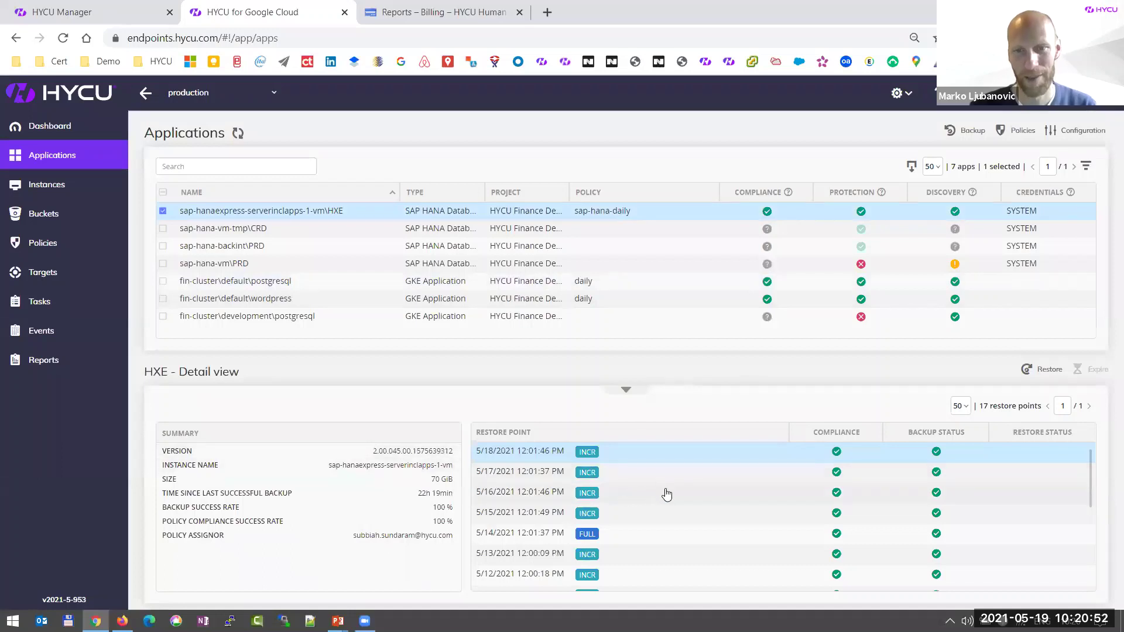
{"action": "left_click", "coordinate": [666, 498]}
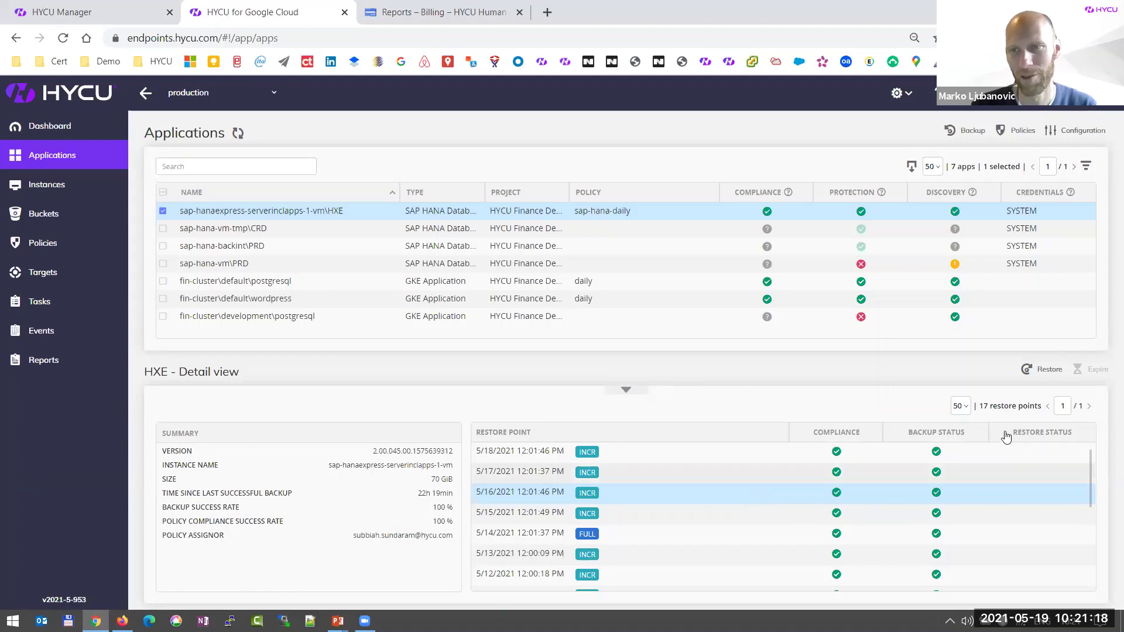
{"action": "left_click", "coordinate": [1049, 369]}
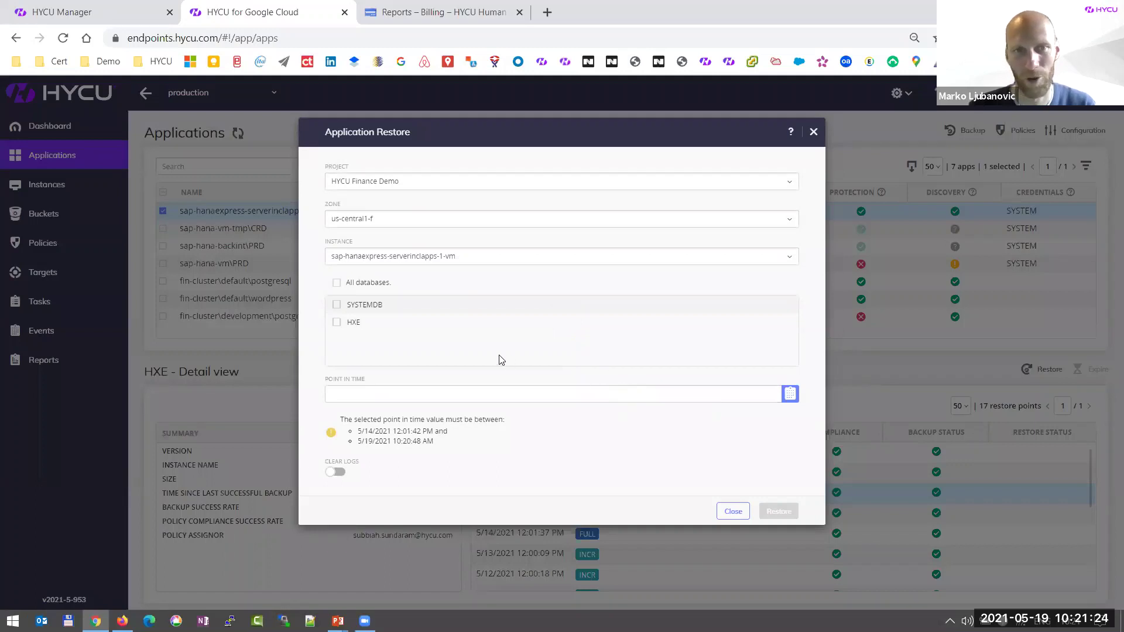
{"action": "left_click", "coordinate": [337, 304]}
Step: Set the restore's point in time to 5/18/2021 10:20:10 AM and zone to us-central1-b, check the available instances, and close without restoring
{"action": "left_click", "coordinate": [427, 394]}
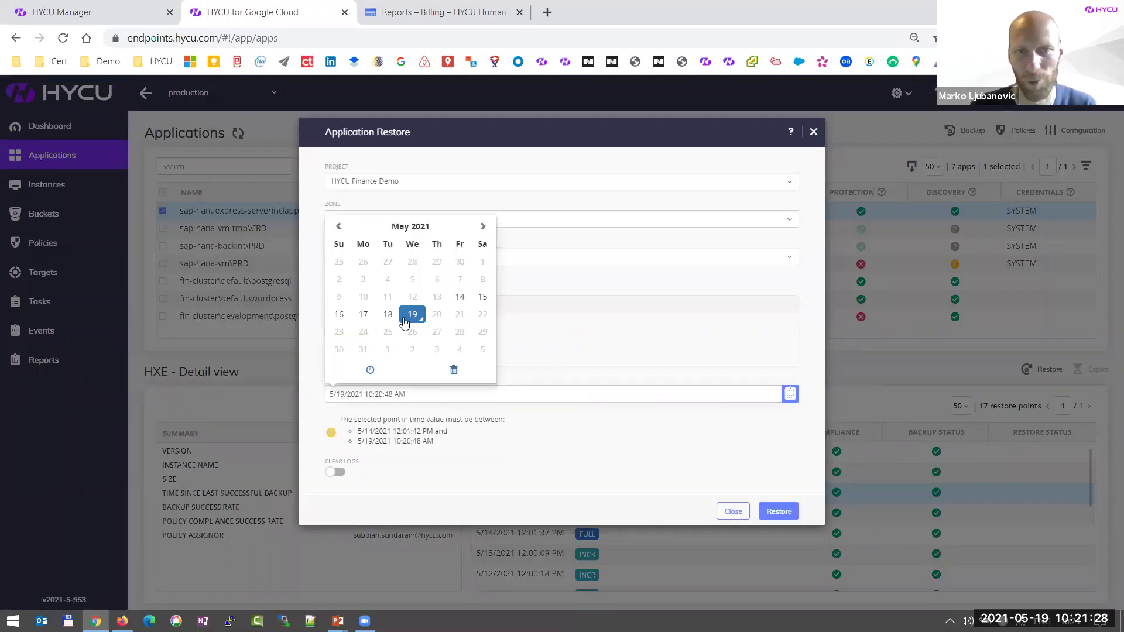
{"action": "left_click", "coordinate": [556, 259]}
{"action": "left_click", "coordinate": [490, 227]}
{"action": "left_click", "coordinate": [408, 260]}
{"action": "left_click", "coordinate": [414, 261]}
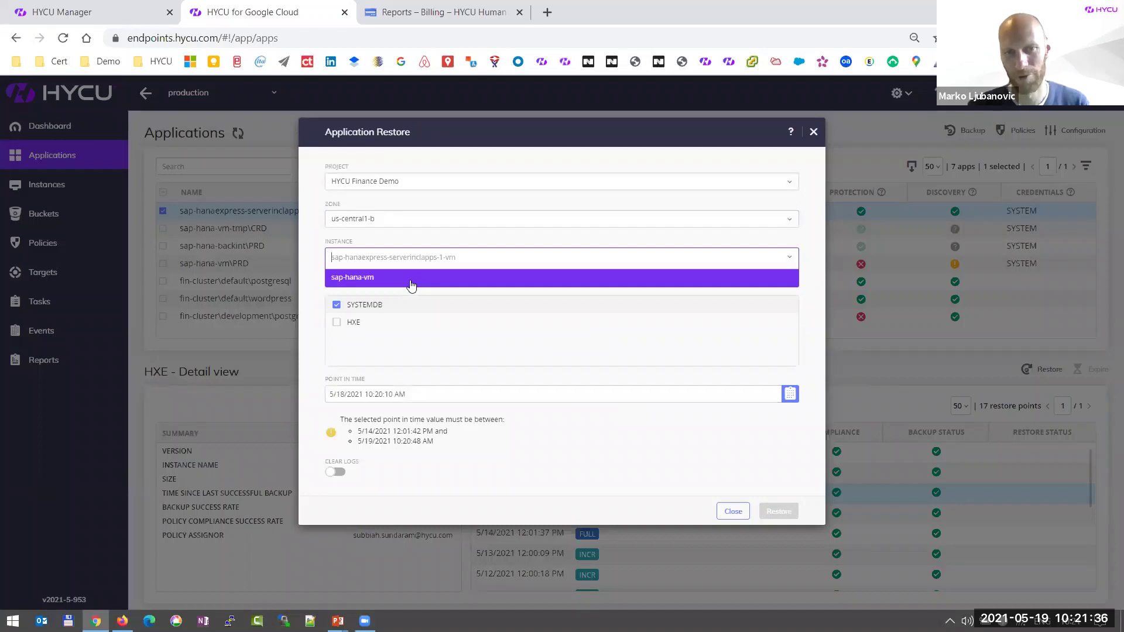
{"action": "left_click", "coordinate": [730, 511]}
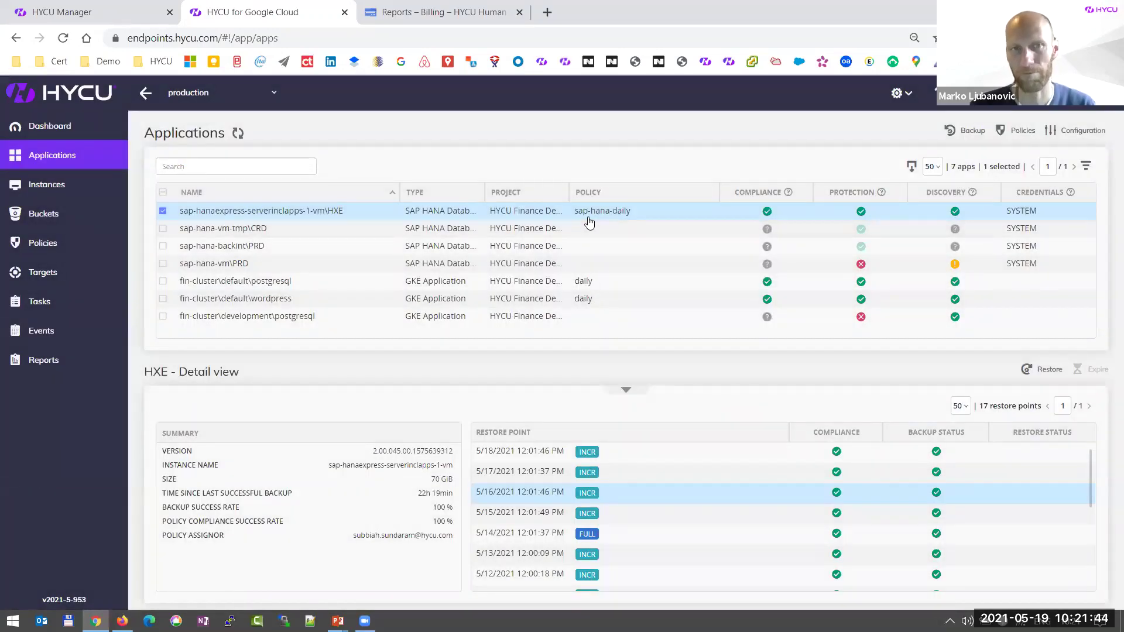
{"action": "key", "text": "alt+Tab"}
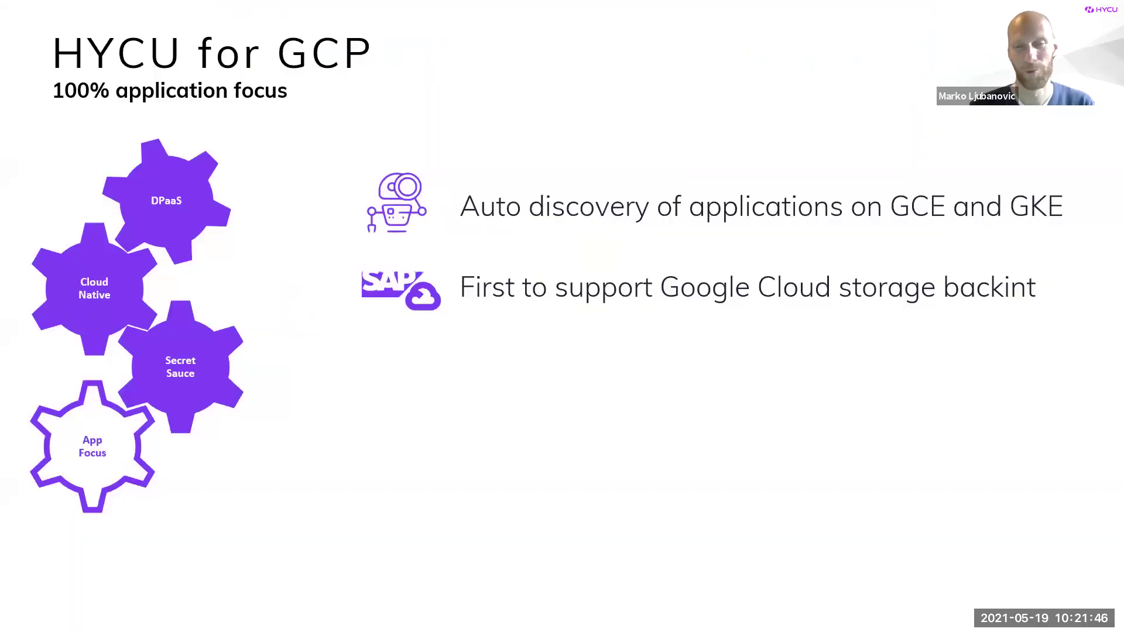
{"action": "key", "text": "Right"}
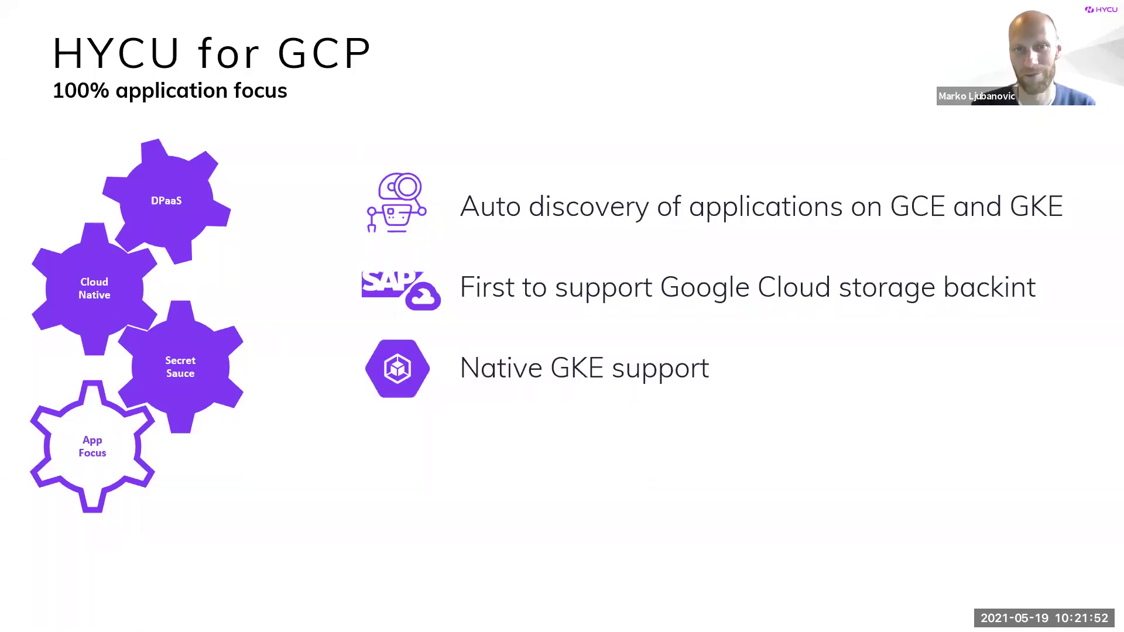
Step: Switch to HYCU for Google Cloud and open the Restore Whole Application options for fin-cluster\default\postgresql from the 5/17/2021 1:19:44 AM restore point
{"action": "key", "text": "alt+Tab"}
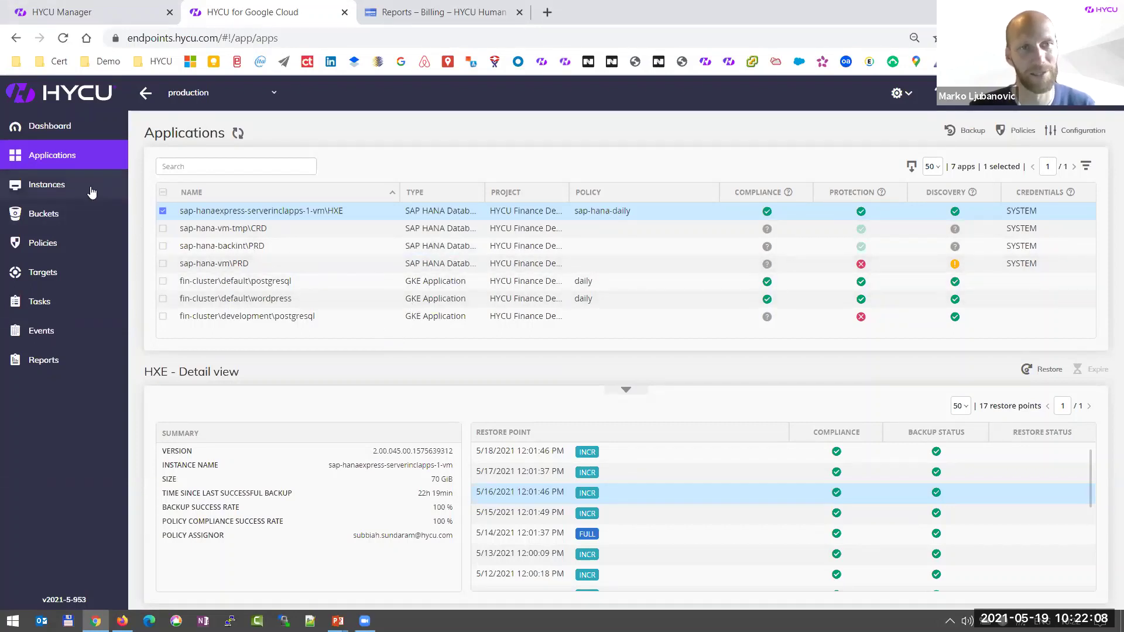
{"action": "left_click", "coordinate": [356, 280]}
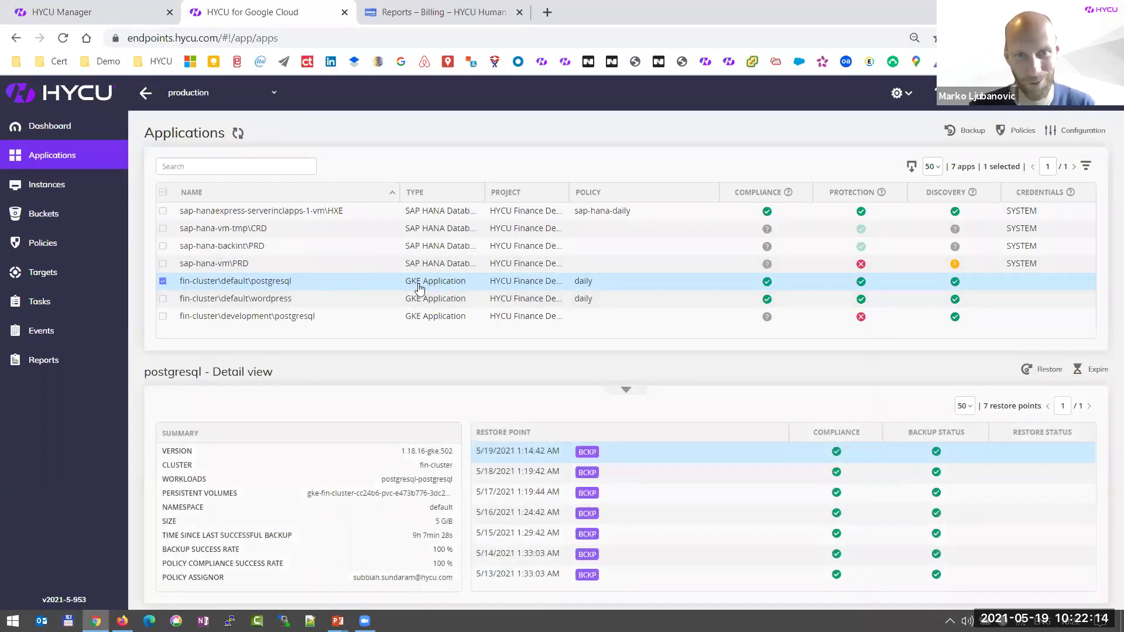
{"action": "left_click", "coordinate": [811, 496]}
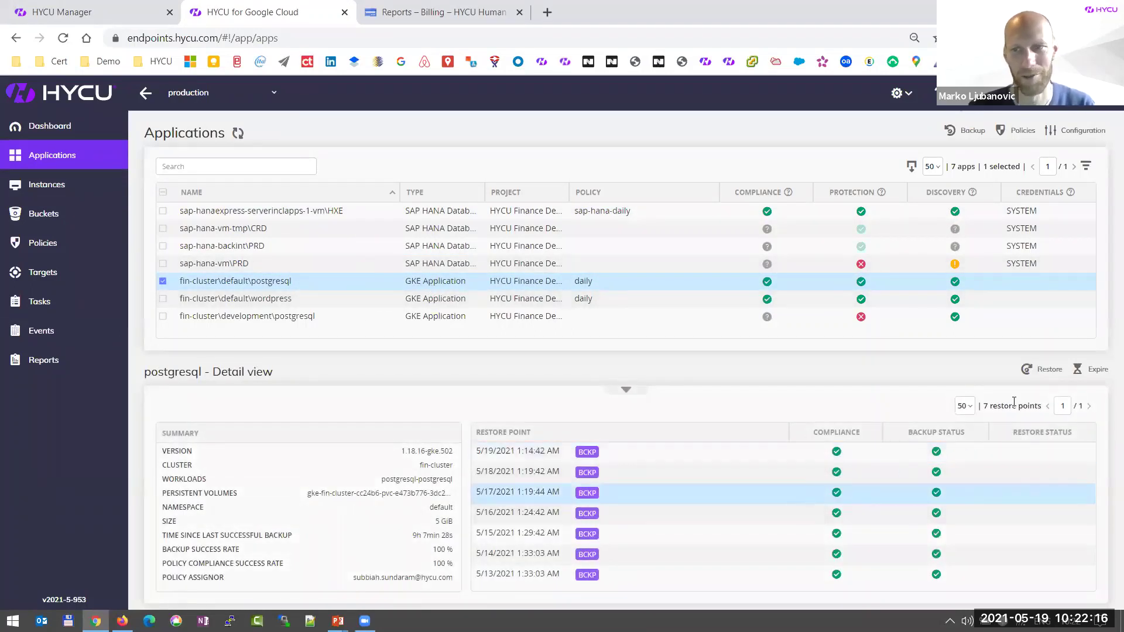
{"action": "left_click", "coordinate": [1042, 375]}
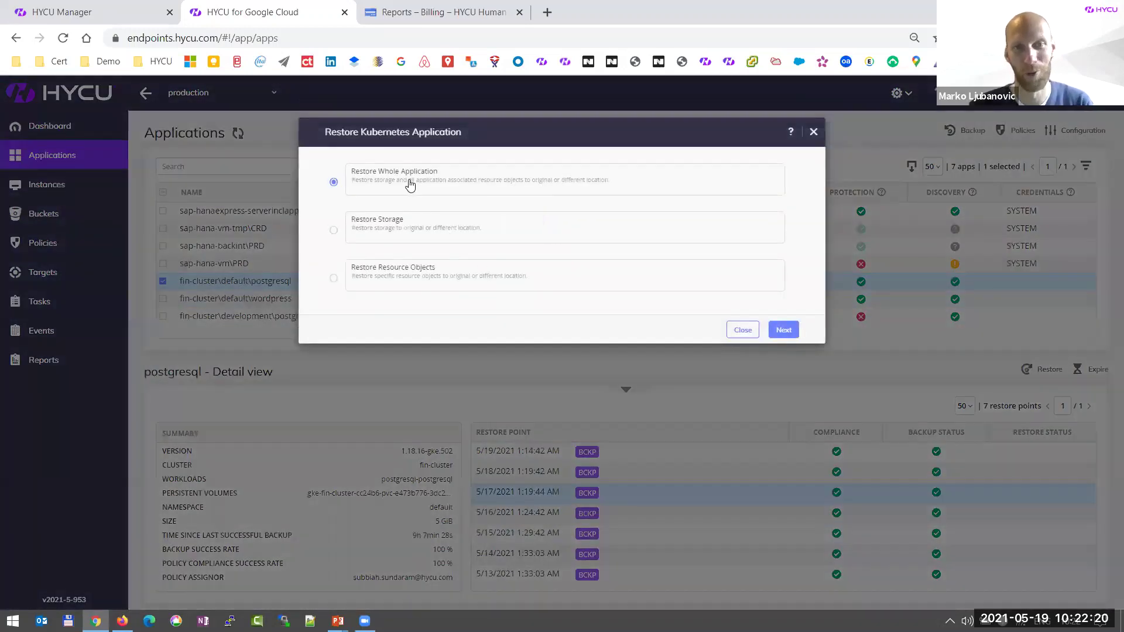
{"action": "left_click", "coordinate": [783, 329]}
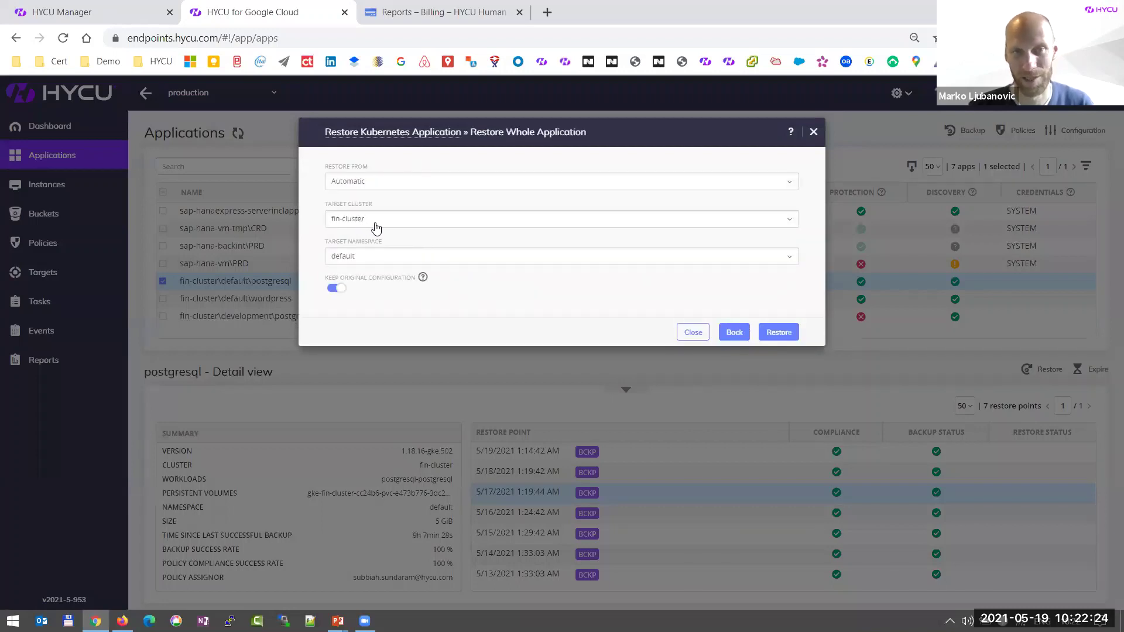
Step: Try hrd-cluster as the target, set the target to fin-cluster with namespace development, and return to the restore type choice
{"action": "left_click", "coordinate": [378, 227]}
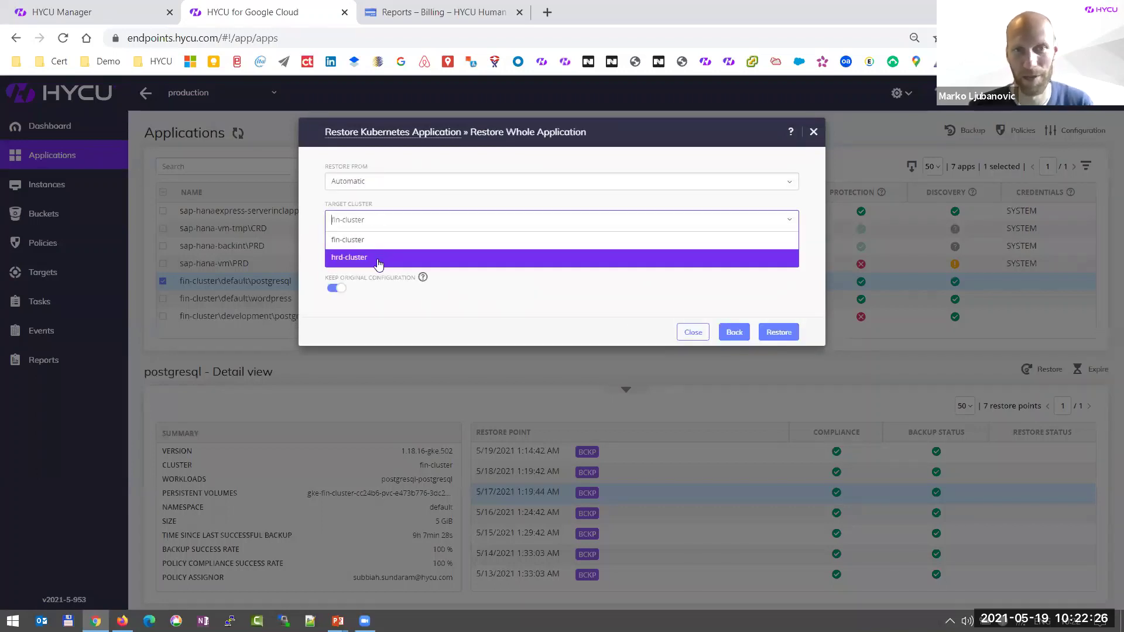
{"action": "left_click", "coordinate": [372, 256]}
{"action": "left_click", "coordinate": [384, 227]}
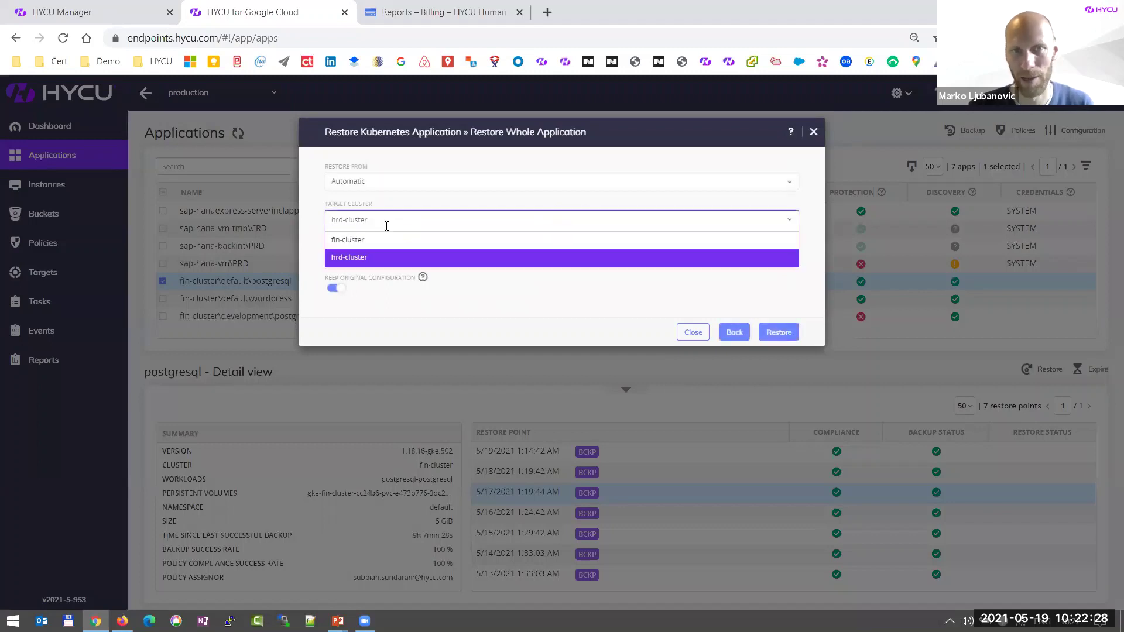
{"action": "left_click", "coordinate": [381, 241]}
{"action": "left_click", "coordinate": [386, 259]}
{"action": "left_click", "coordinate": [374, 295]}
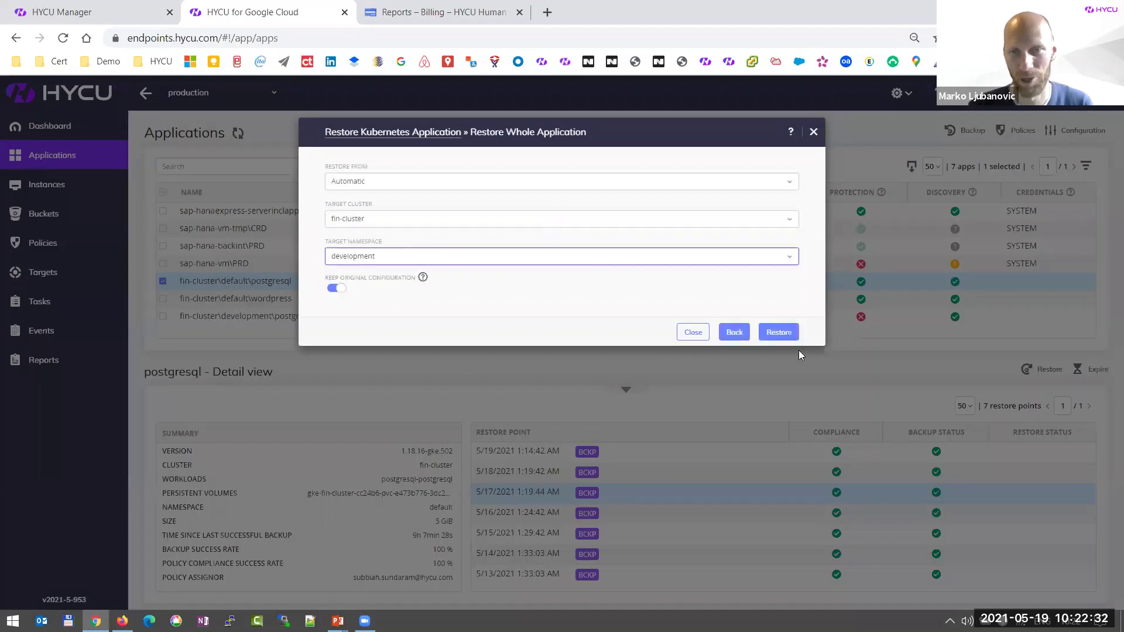
{"action": "left_click", "coordinate": [744, 341]}
Step: Choose Restore Storage for the postgresql application and select all PVCs for the restore
{"action": "left_click", "coordinate": [392, 232]}
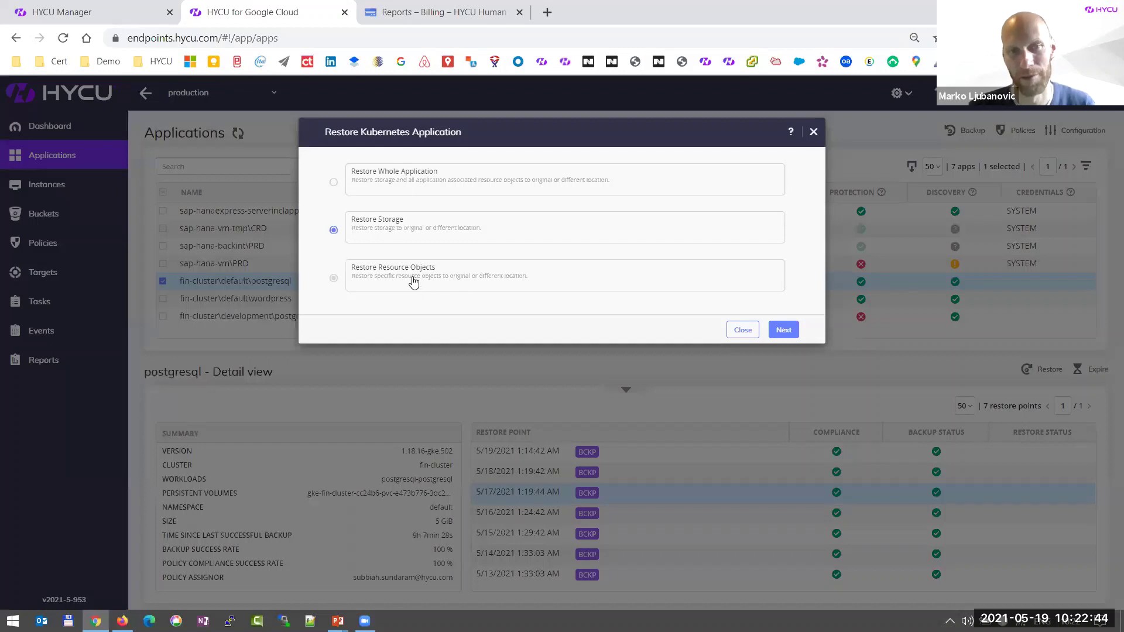
{"action": "left_click", "coordinate": [782, 330]}
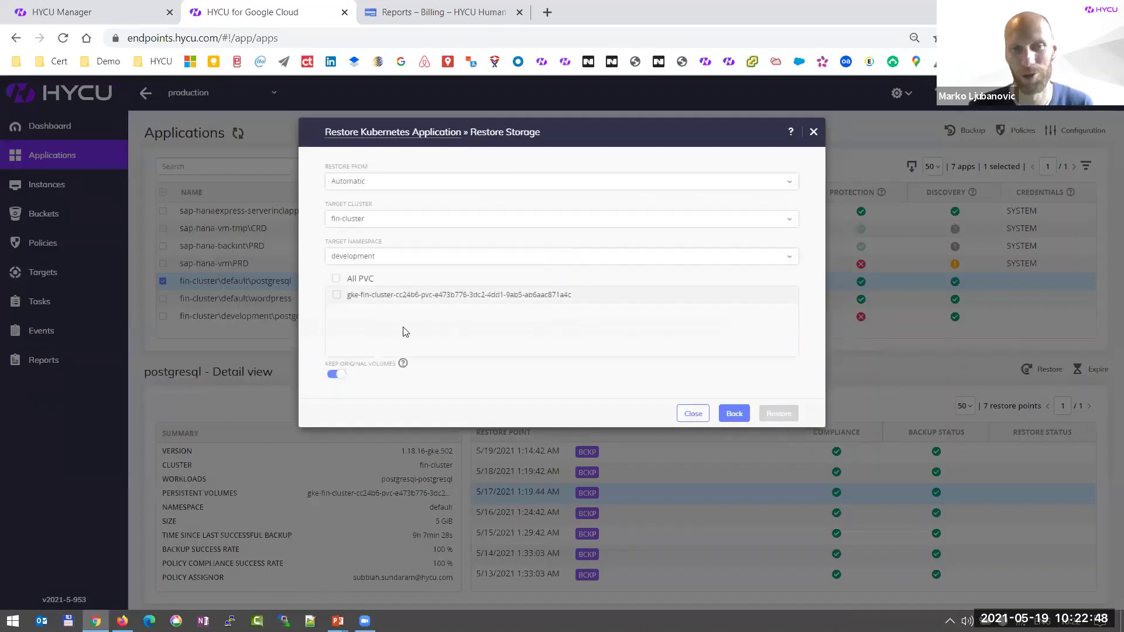
{"action": "left_click", "coordinate": [336, 280]}
{"action": "left_click", "coordinate": [337, 281]}
{"action": "left_click", "coordinate": [337, 295]}
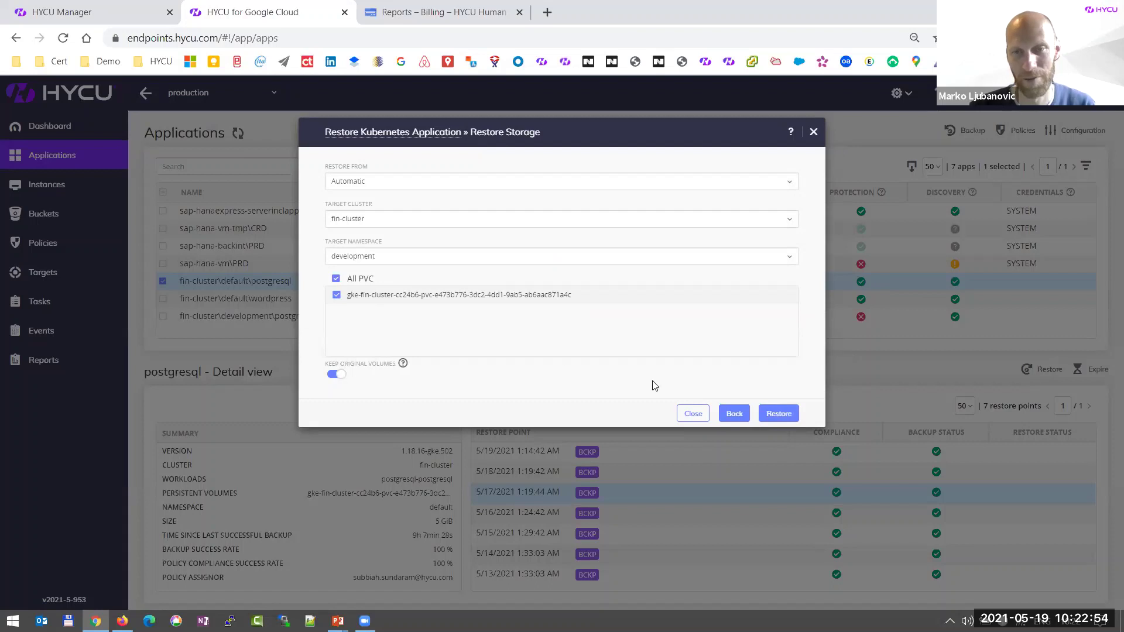
Step: Go back to the restore types, choose Restore Resource Objects, and close the options without restoring
{"action": "left_click", "coordinate": [732, 414]}
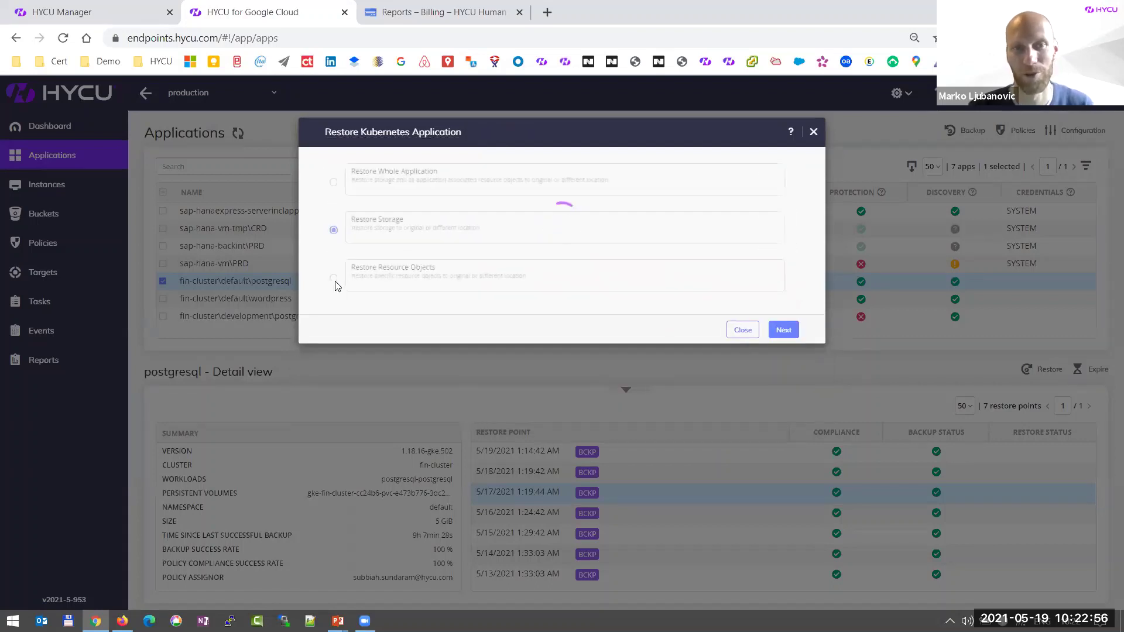
{"action": "left_click", "coordinate": [333, 279]}
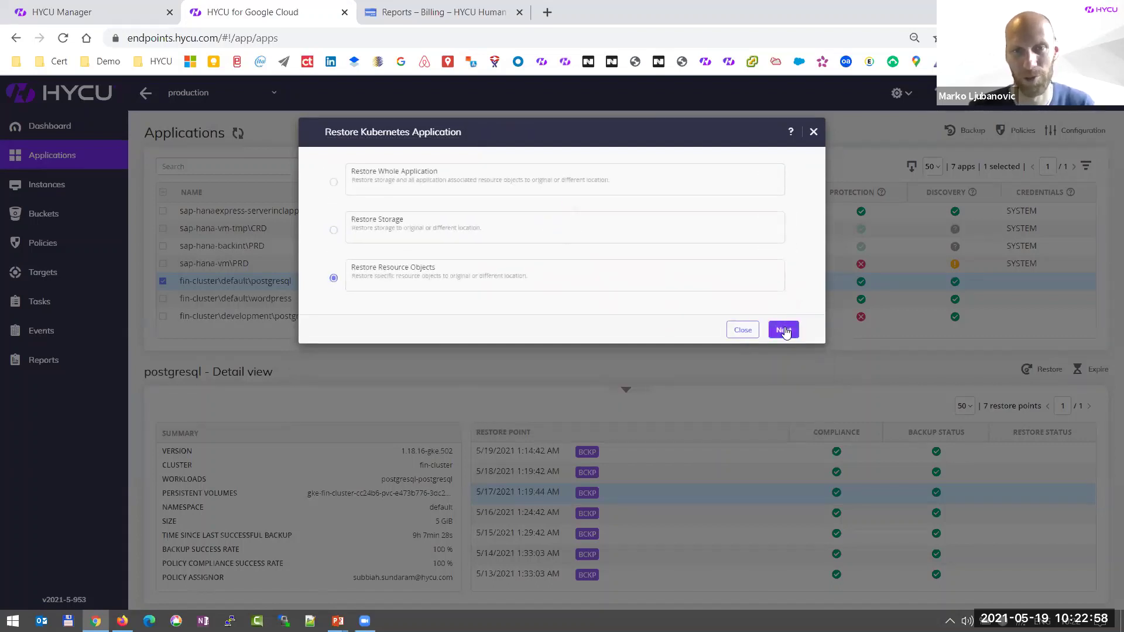
{"action": "left_click", "coordinate": [742, 330]}
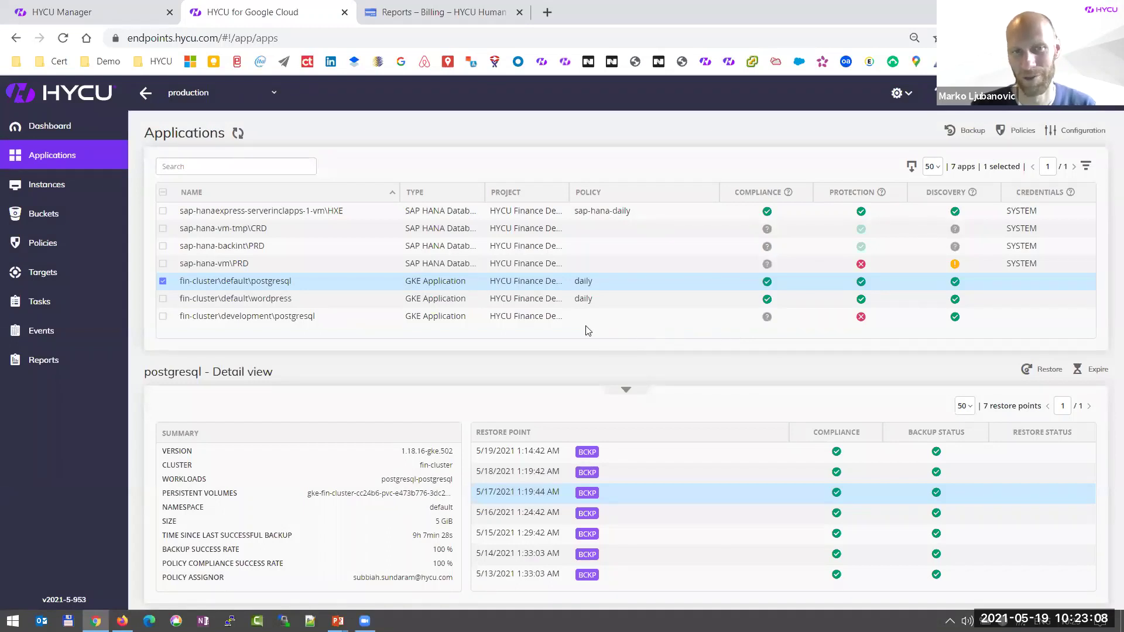
{"action": "key", "text": "alt+Tab"}
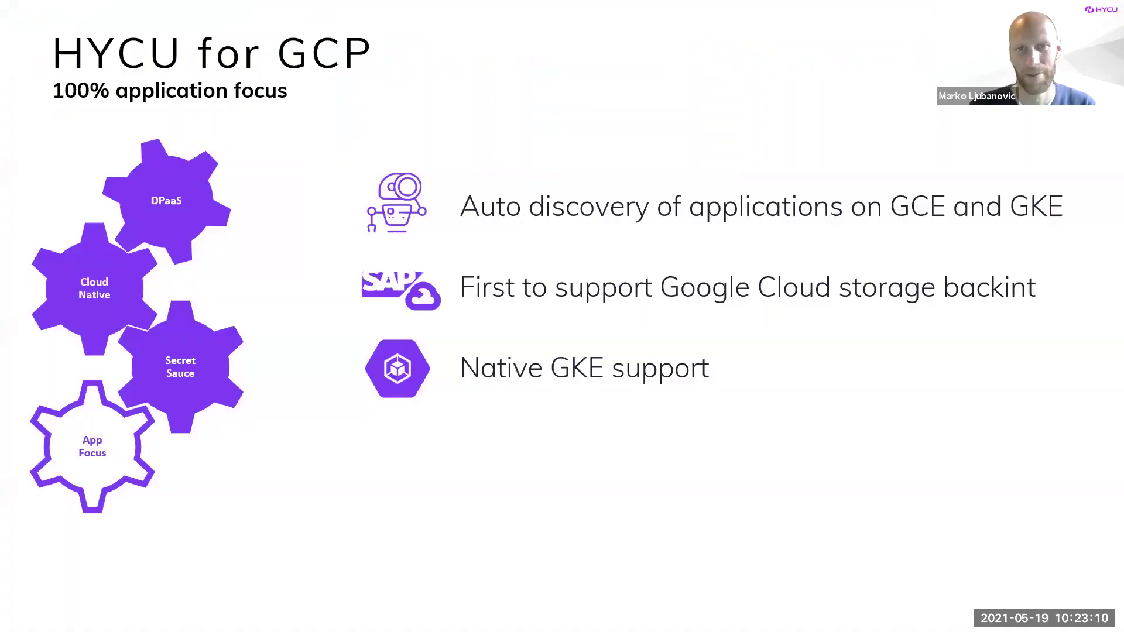
{"action": "key", "text": "Right"}
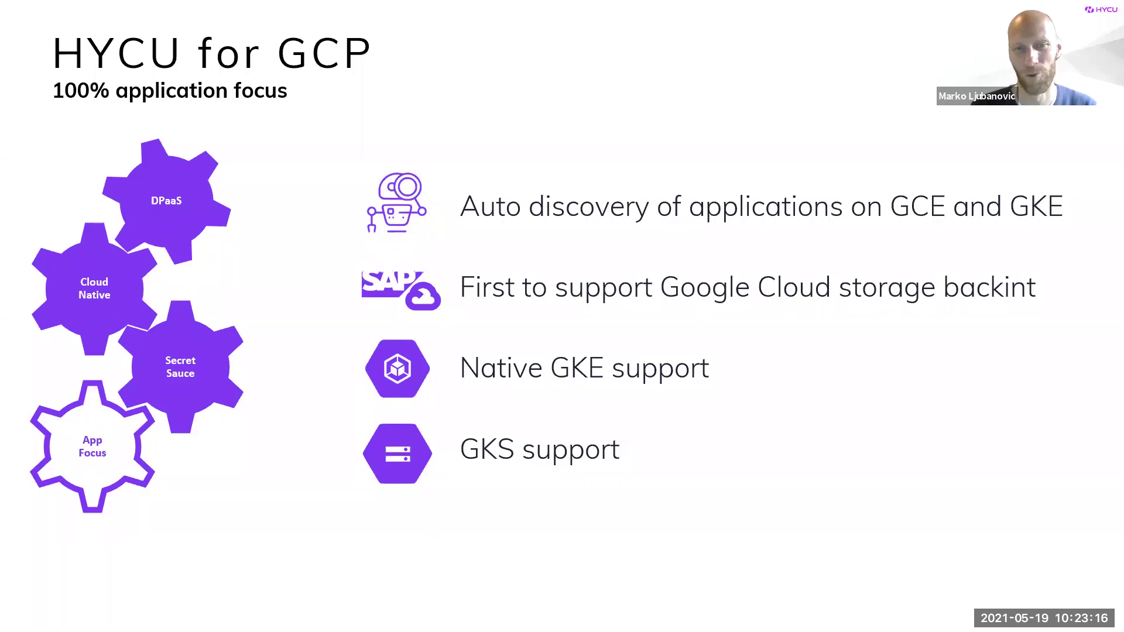
Step: Switch to HYCU for Google Cloud and show the details of cloudsql-export-bucket in the list of buckets
{"action": "key", "text": "alt+Tab"}
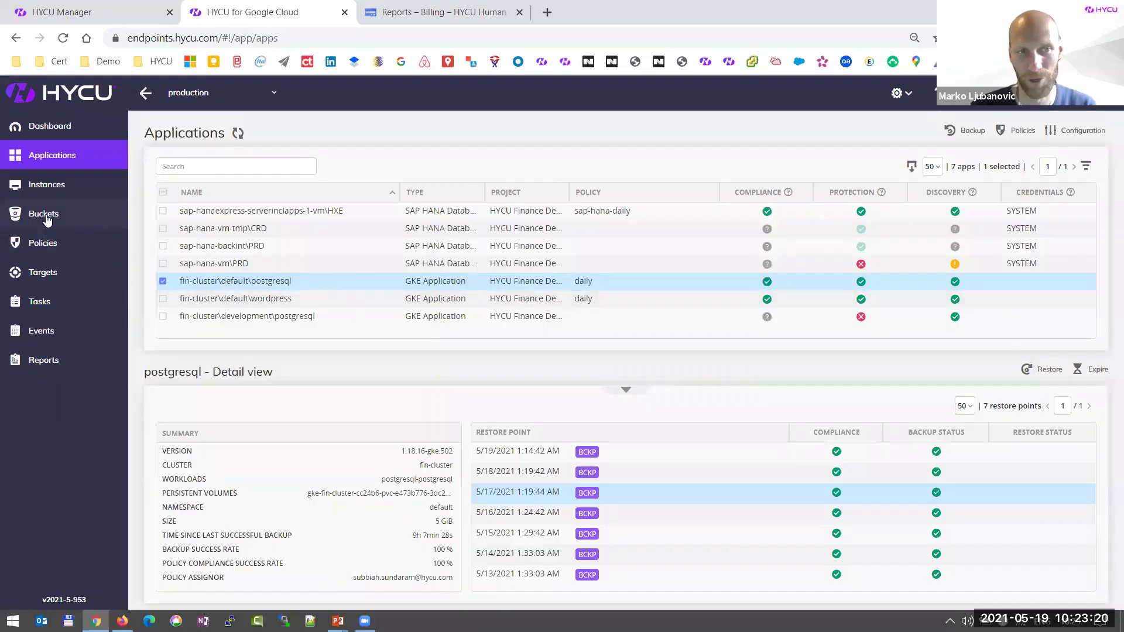
{"action": "left_click", "coordinate": [105, 216]}
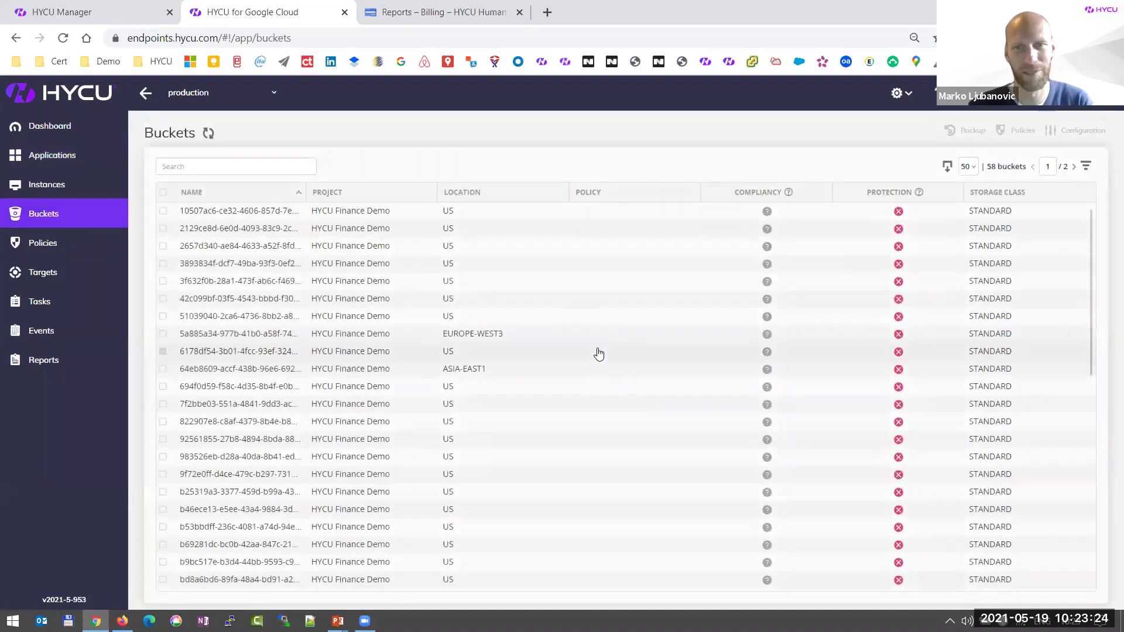
{"action": "scroll", "coordinate": [630, 356], "scroll_direction": "down", "scroll_amount": 2}
{"action": "scroll", "coordinate": [632, 357], "scroll_direction": "down", "scroll_amount": 5}
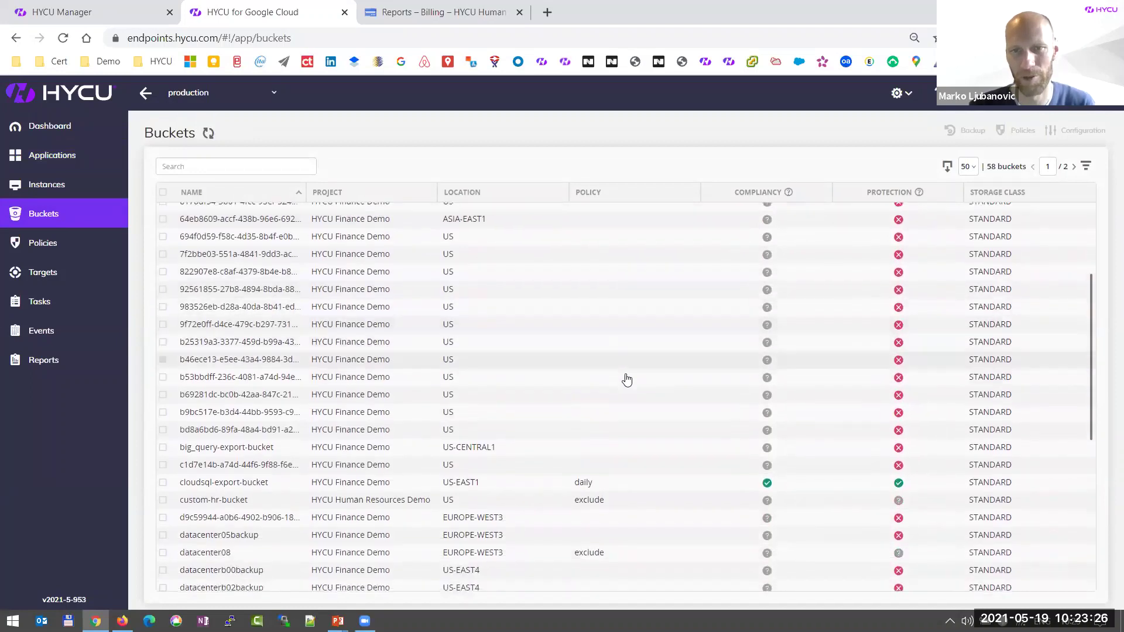
{"action": "left_click", "coordinate": [623, 408]}
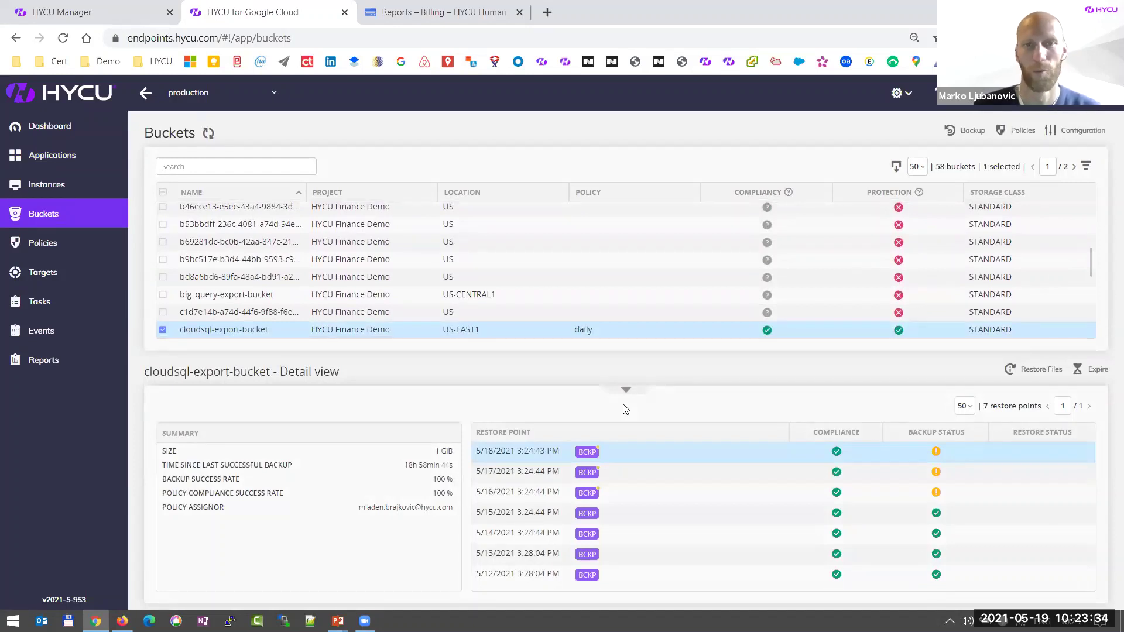
{"action": "scroll", "coordinate": [420, 242], "scroll_direction": "down", "scroll_amount": 1}
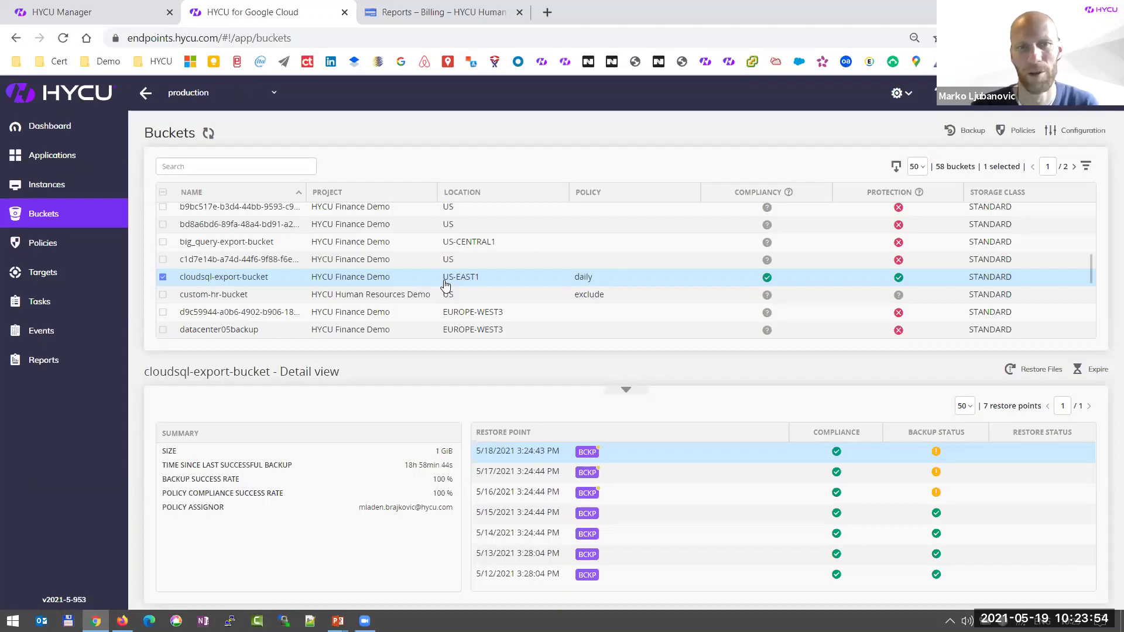
Step: Examine the pre-backup script in cloudsql-export-bucket's configuration and close it without saving
{"action": "left_click", "coordinate": [1080, 130]}
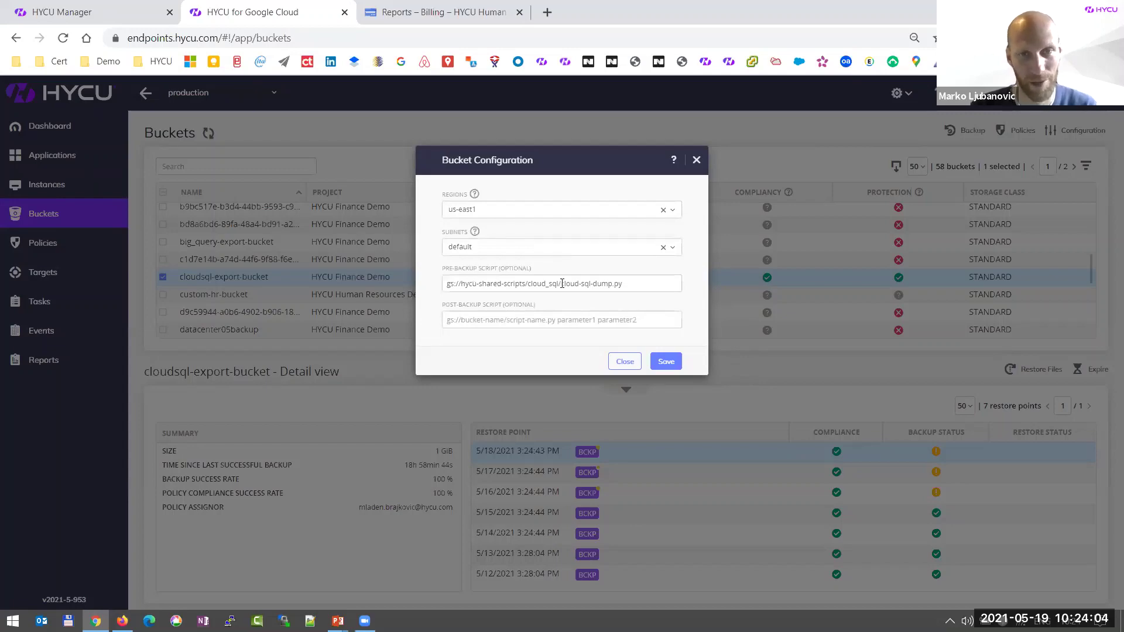
{"action": "left_click_drag", "start_coordinate": [622, 284], "coordinate": [465, 269]}
{"action": "left_click", "coordinate": [519, 283]}
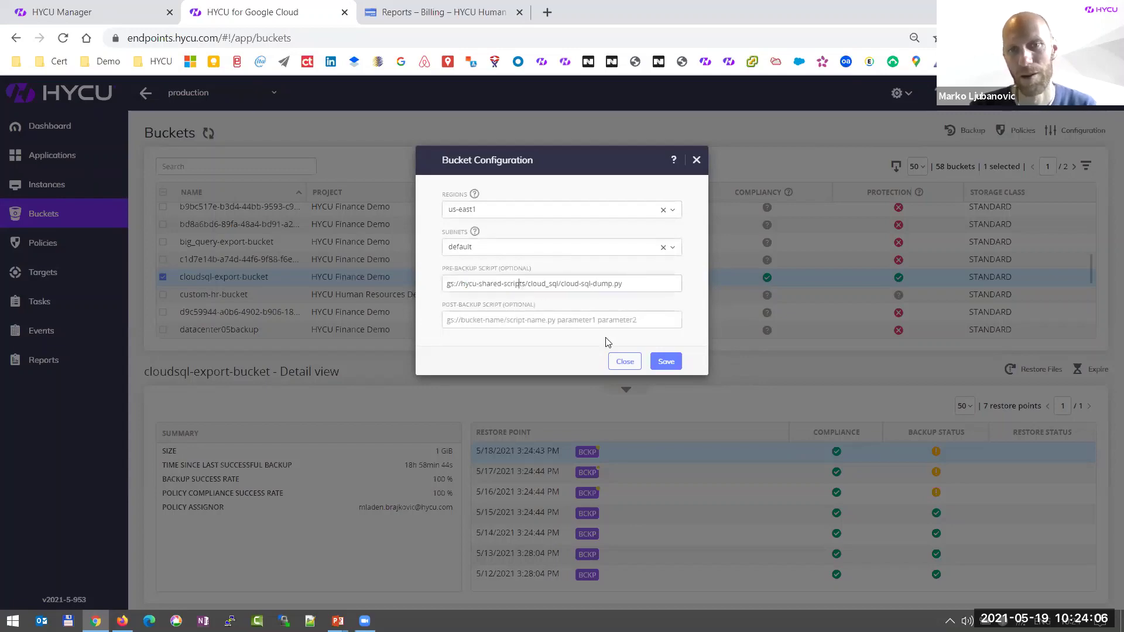
{"action": "left_click", "coordinate": [625, 362]}
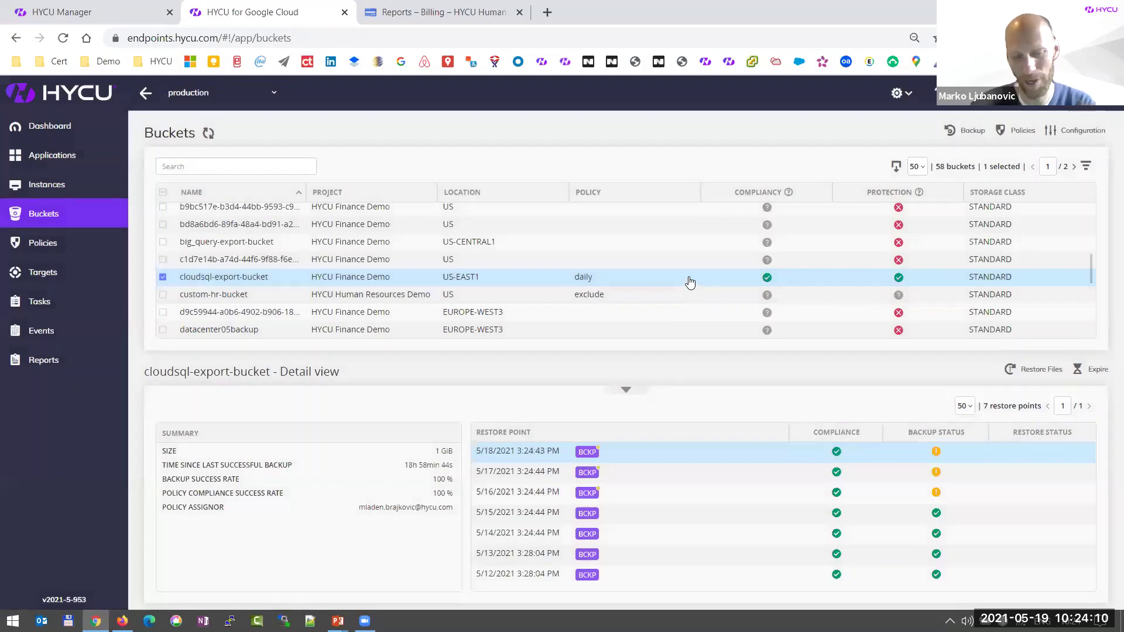
{"action": "key", "text": "alt+Tab"}
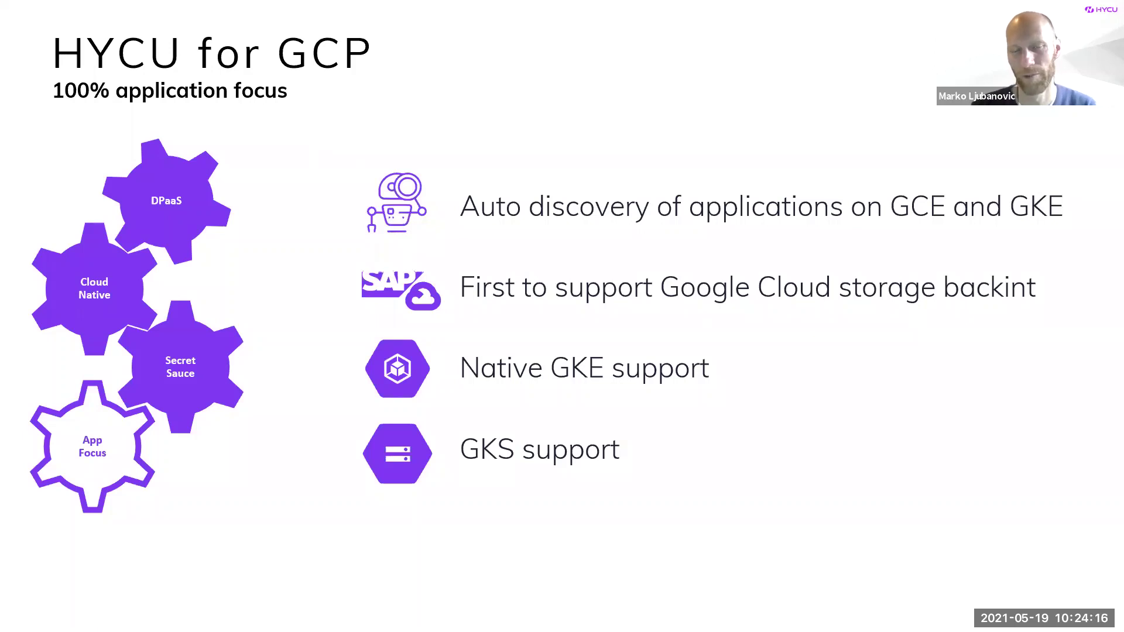
{"action": "key", "text": "Right"}
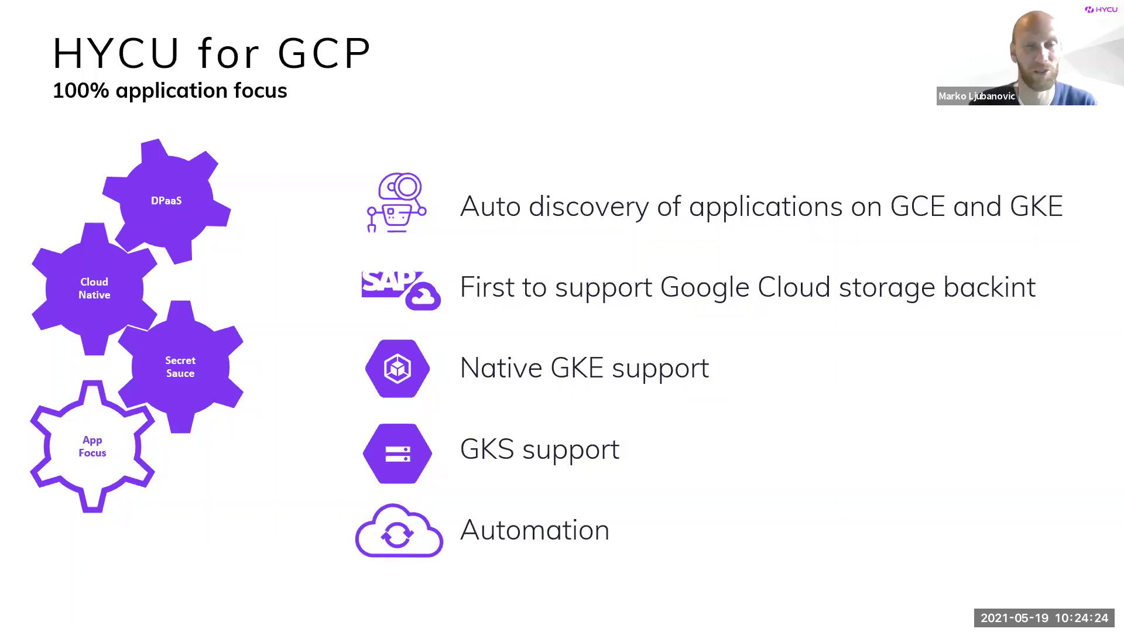
Step: Switch to HYCU for Google Cloud, view the finance-billing instance's pre- and post-snapshot script settings, and close them without saving
{"action": "key", "text": "alt+Tab"}
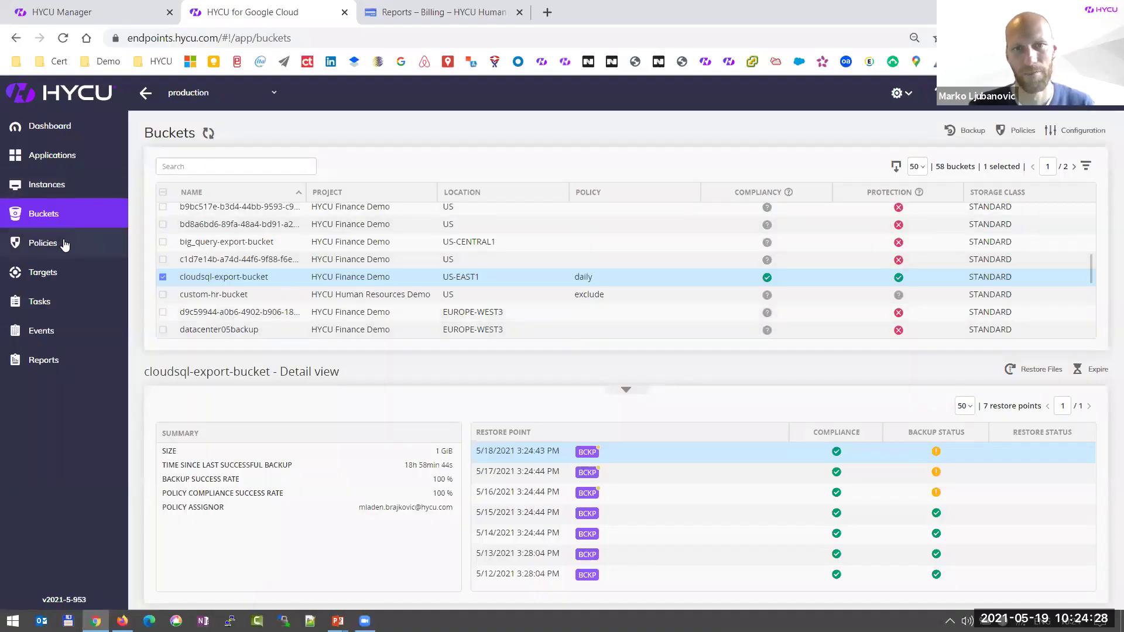
{"action": "left_click", "coordinate": [49, 186]}
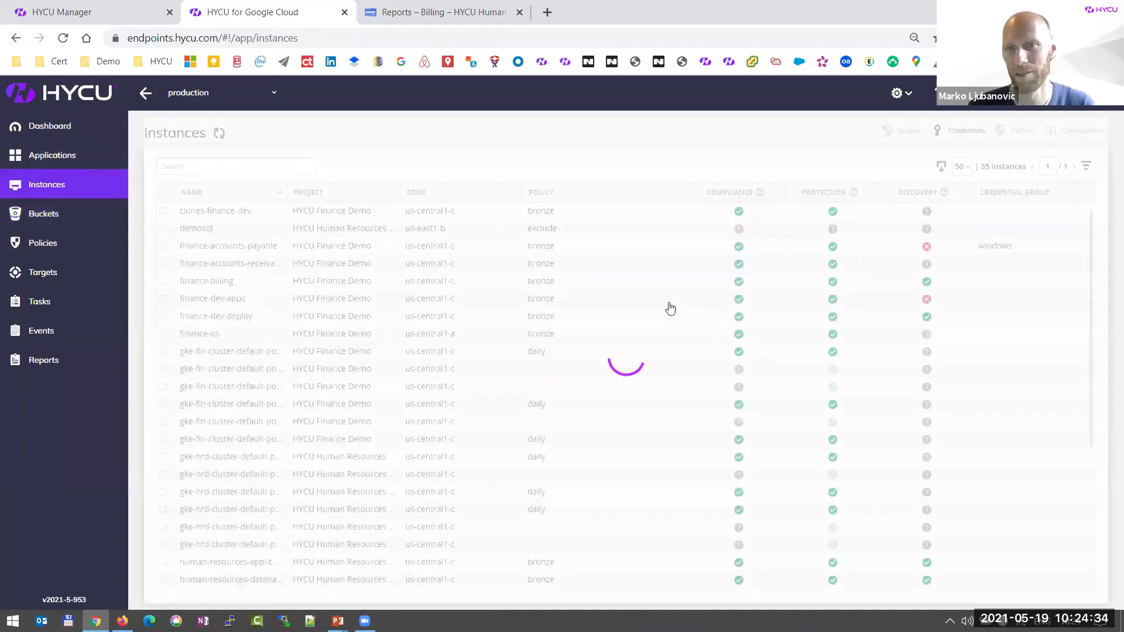
{"action": "left_click", "coordinate": [669, 301]}
{"action": "left_click", "coordinate": [685, 286]}
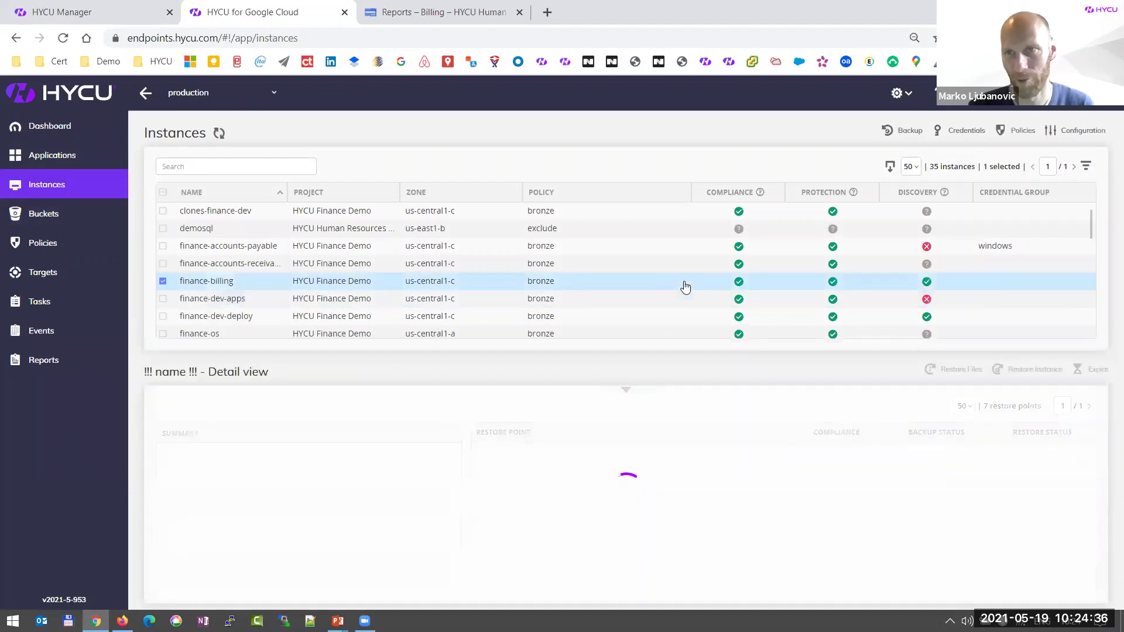
{"action": "left_click", "coordinate": [1080, 133]}
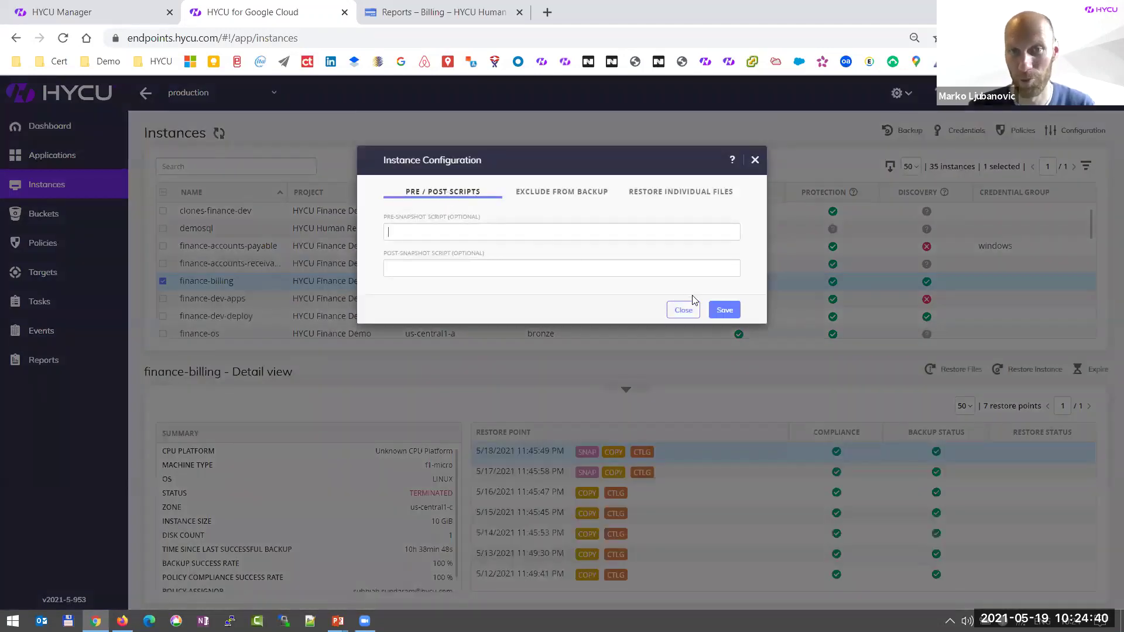
{"action": "left_click", "coordinate": [231, 267]}
Step: Start a new policy and enable its Labels option alongside Backup
{"action": "left_click", "coordinate": [100, 244]}
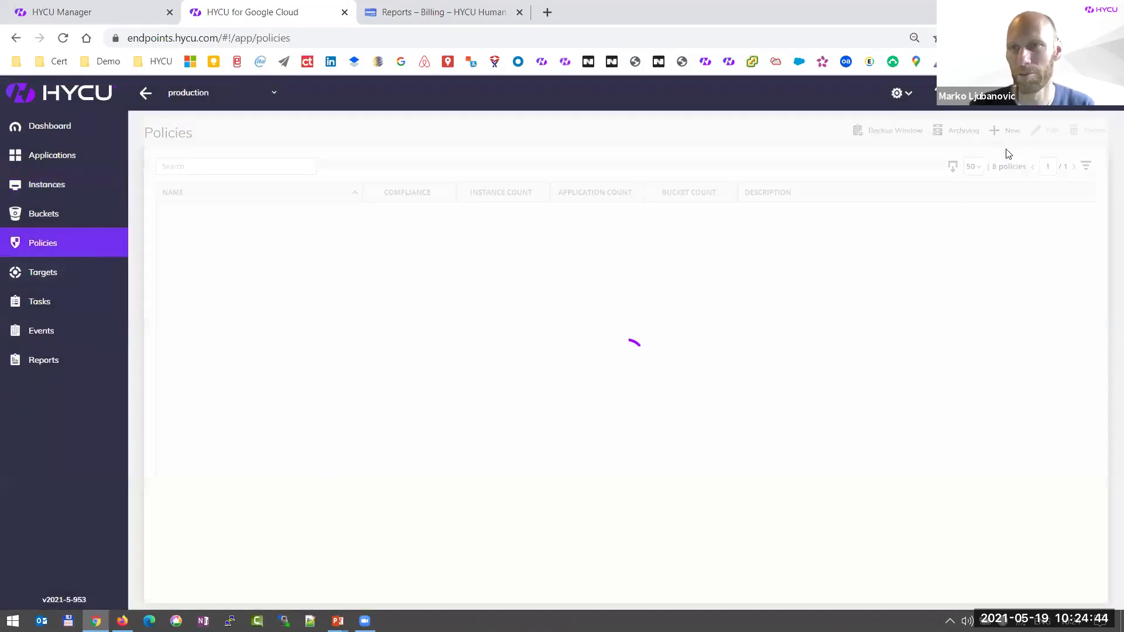
{"action": "left_click", "coordinate": [1009, 130]}
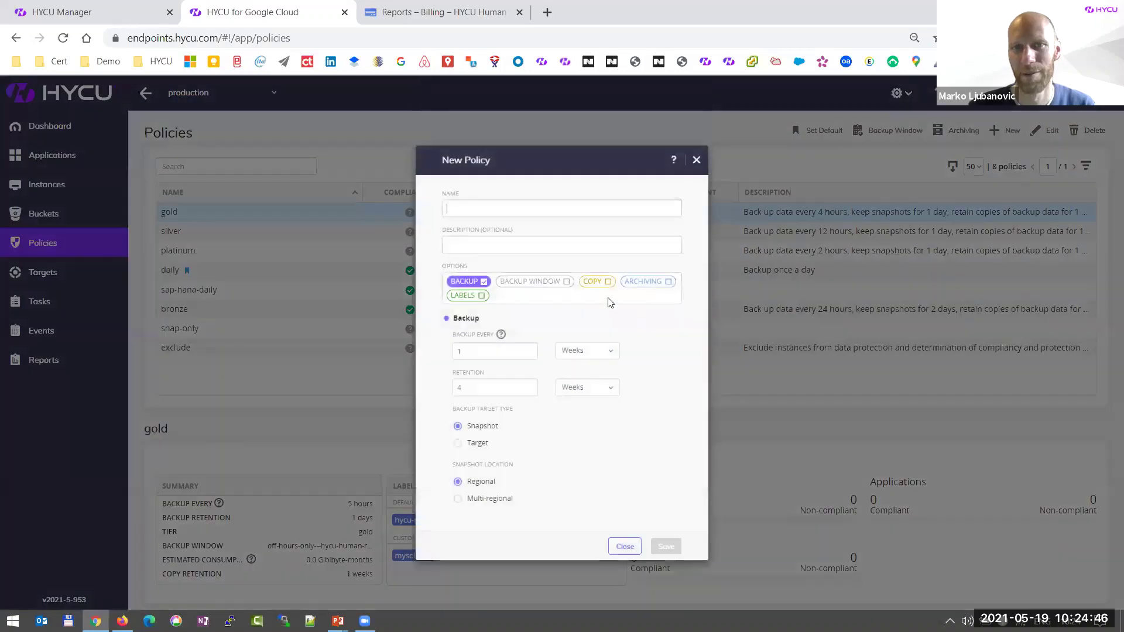
{"action": "left_click", "coordinate": [481, 296]}
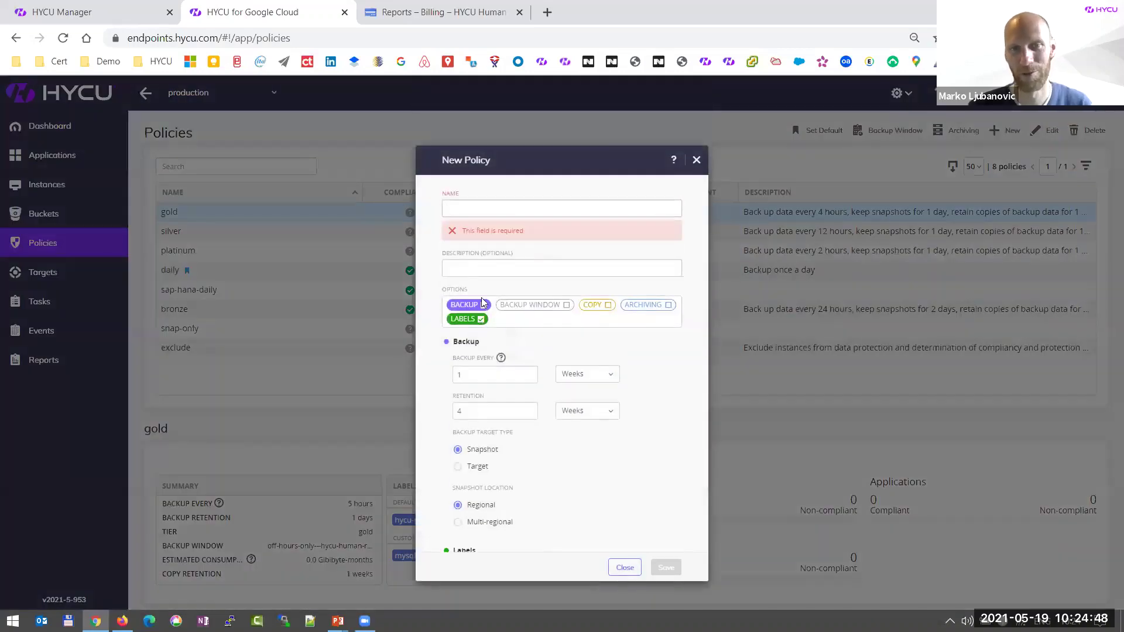
Step: Add the label DEPARTMANT: FINANCE to the new policy, review its settings, and close the form without saving
{"action": "scroll", "coordinate": [547, 375], "scroll_direction": "down", "scroll_amount": 1}
{"action": "scroll", "coordinate": [538, 422], "scroll_direction": "down", "scroll_amount": 1}
{"action": "left_click", "coordinate": [513, 442]}
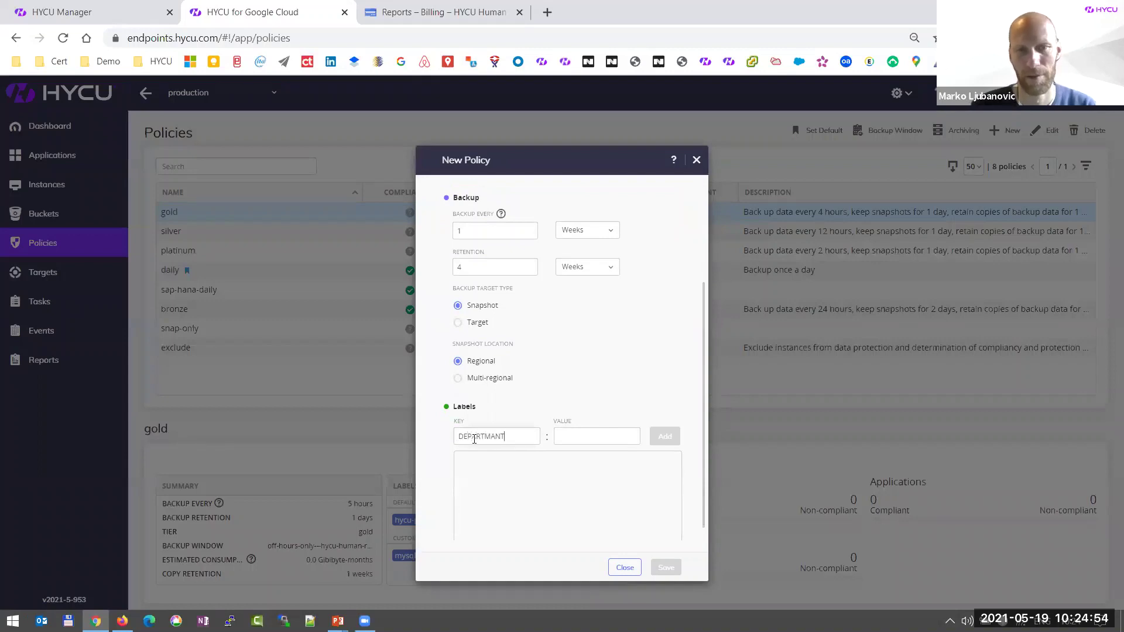
{"action": "key", "text": "Tab"}
{"action": "type", "text": "FI"}
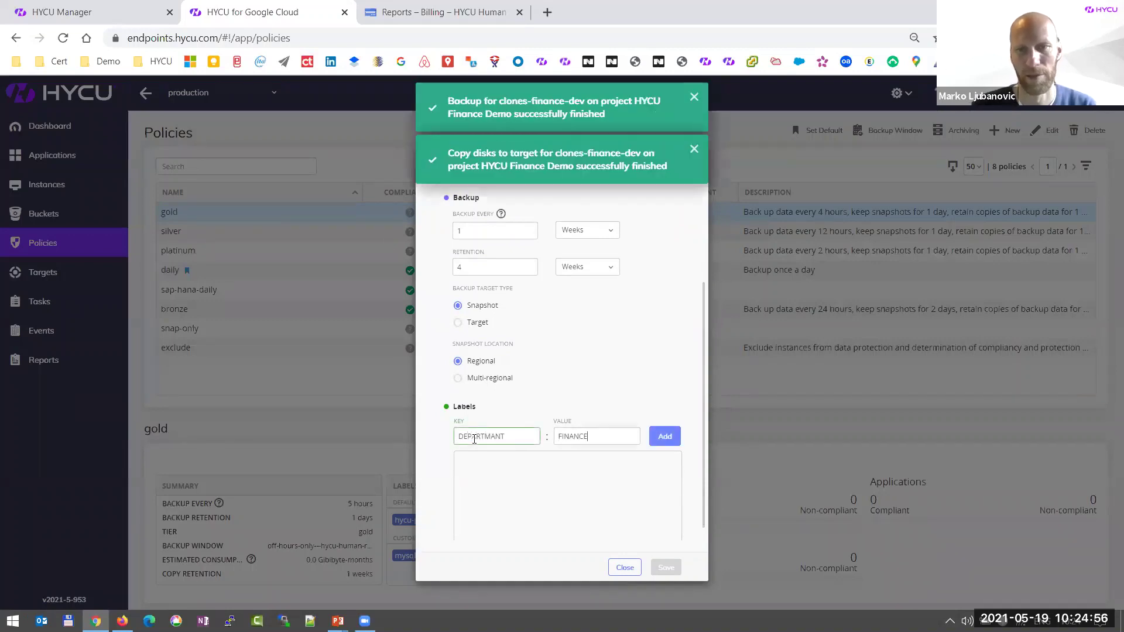
{"action": "left_click", "coordinate": [661, 437]}
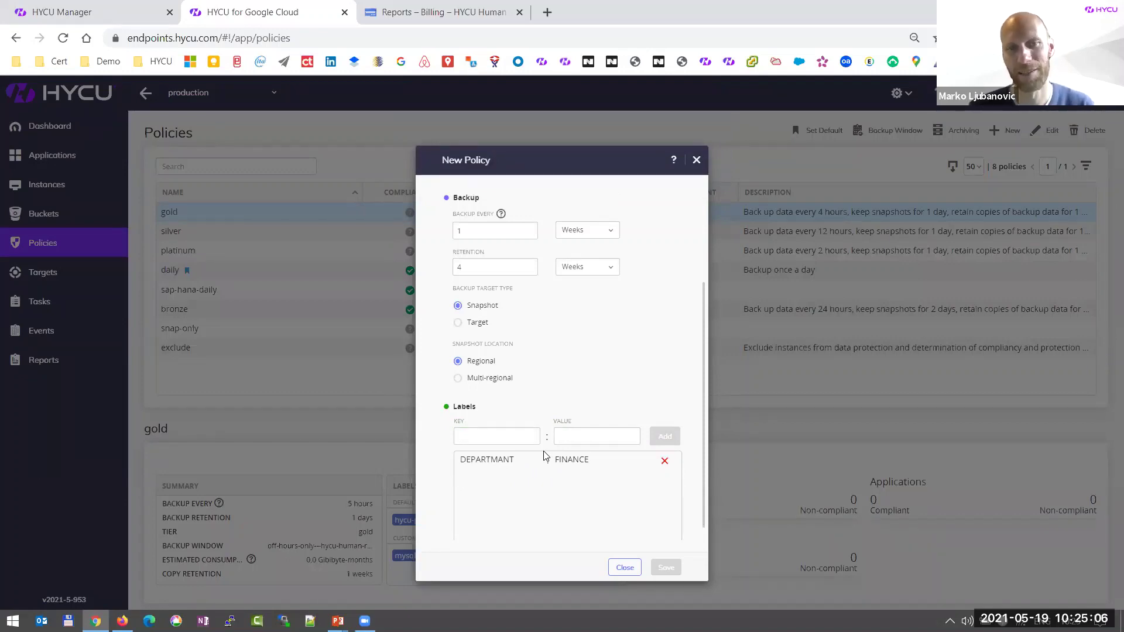
{"action": "scroll", "coordinate": [627, 377], "scroll_direction": "up", "scroll_amount": 3}
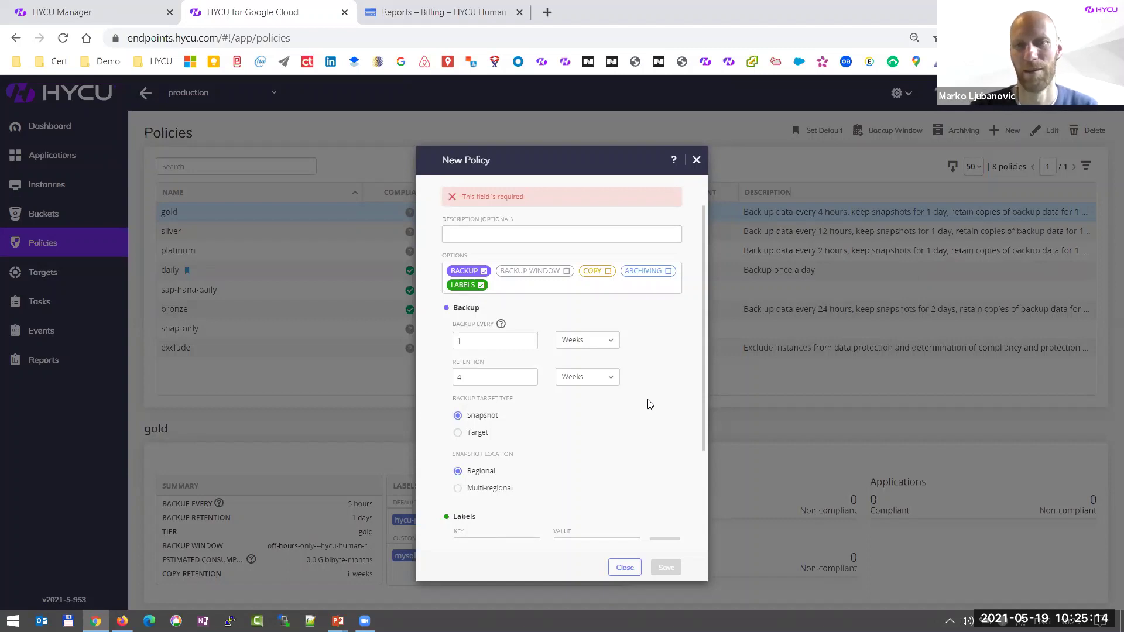
{"action": "scroll", "coordinate": [649, 405], "scroll_direction": "down", "scroll_amount": 2}
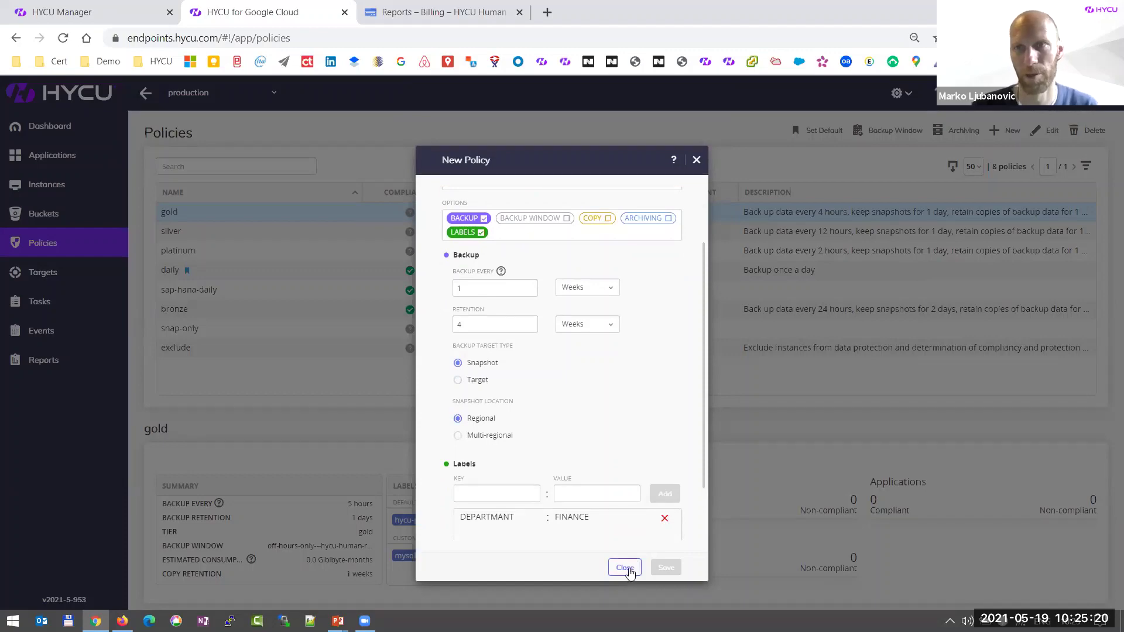
{"action": "left_click", "coordinate": [625, 567]}
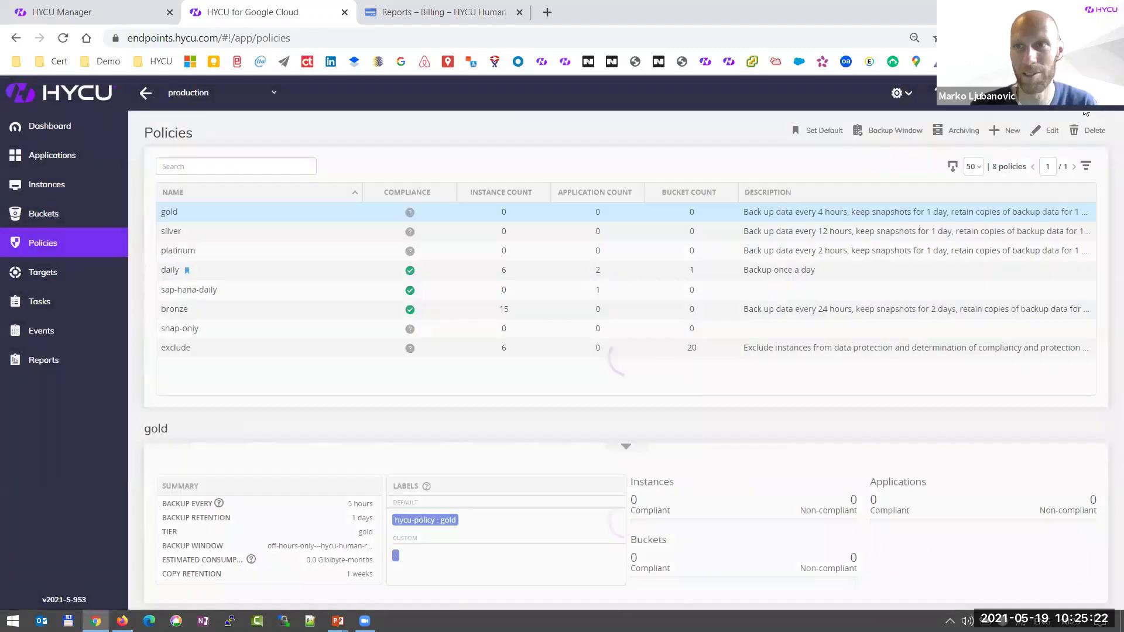
Step: View the subscription REST API Explorer, return to the Policies page, and close the REST API Explorer dialog
{"action": "left_click", "coordinate": [1043, 92]}
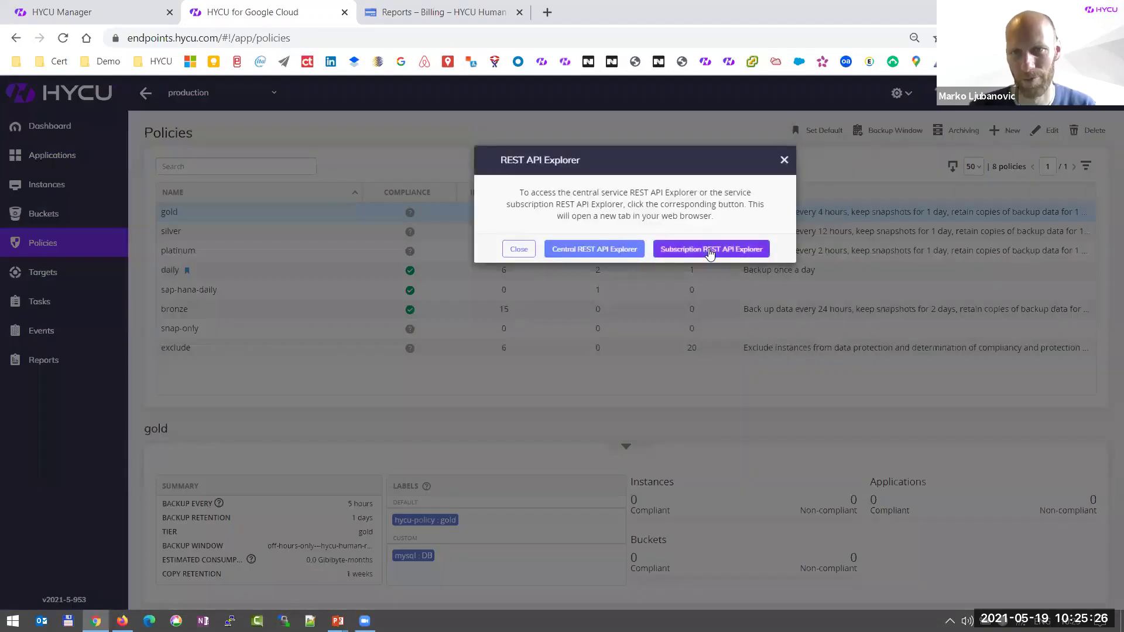
{"action": "left_click", "coordinate": [696, 251]}
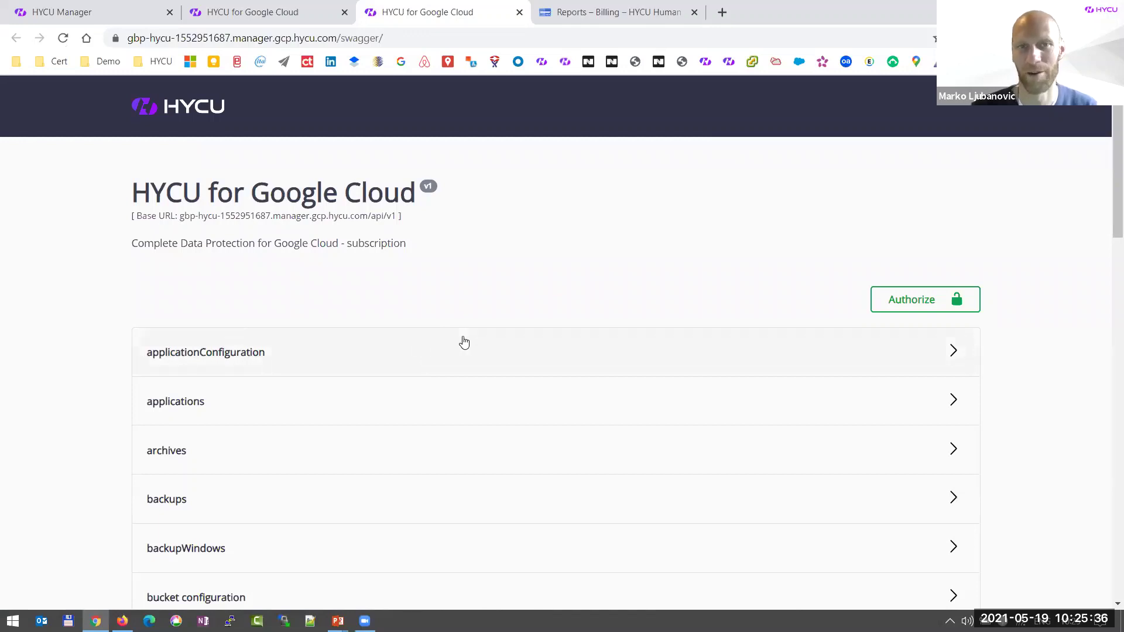
{"action": "key", "text": "ctrl+shift+Tab"}
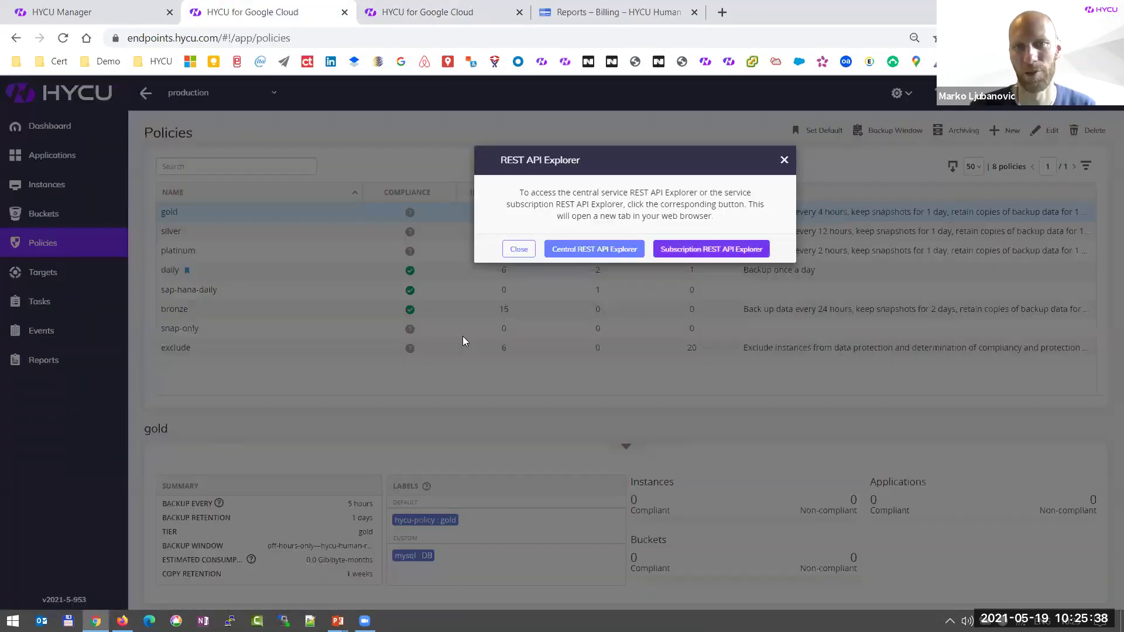
{"action": "left_click", "coordinate": [783, 161]}
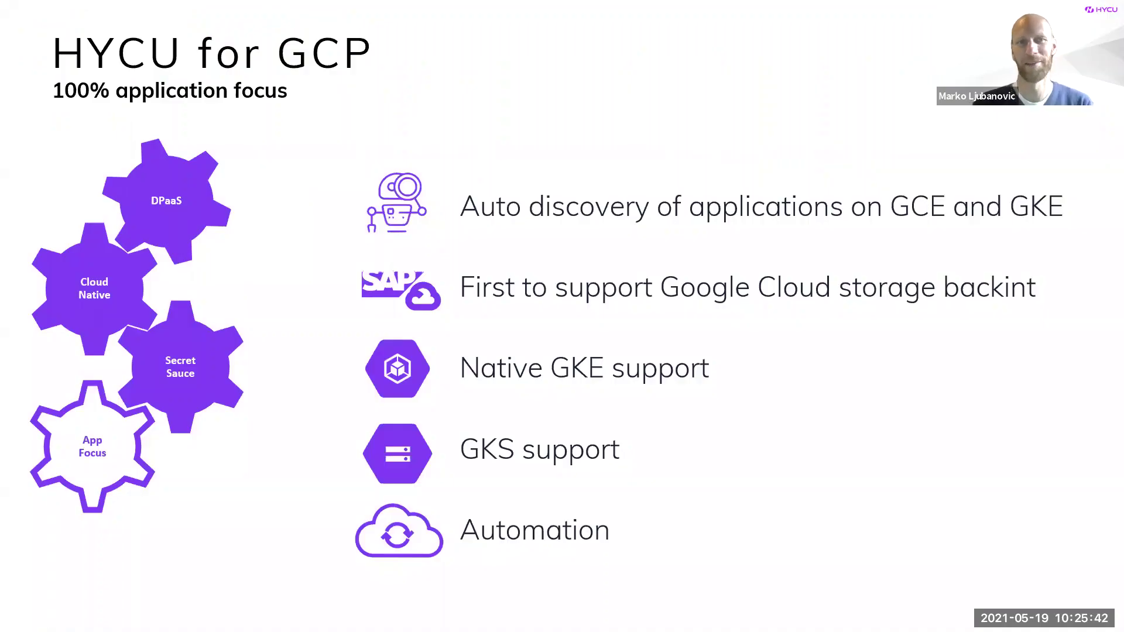
{"action": "key", "text": "Right"}
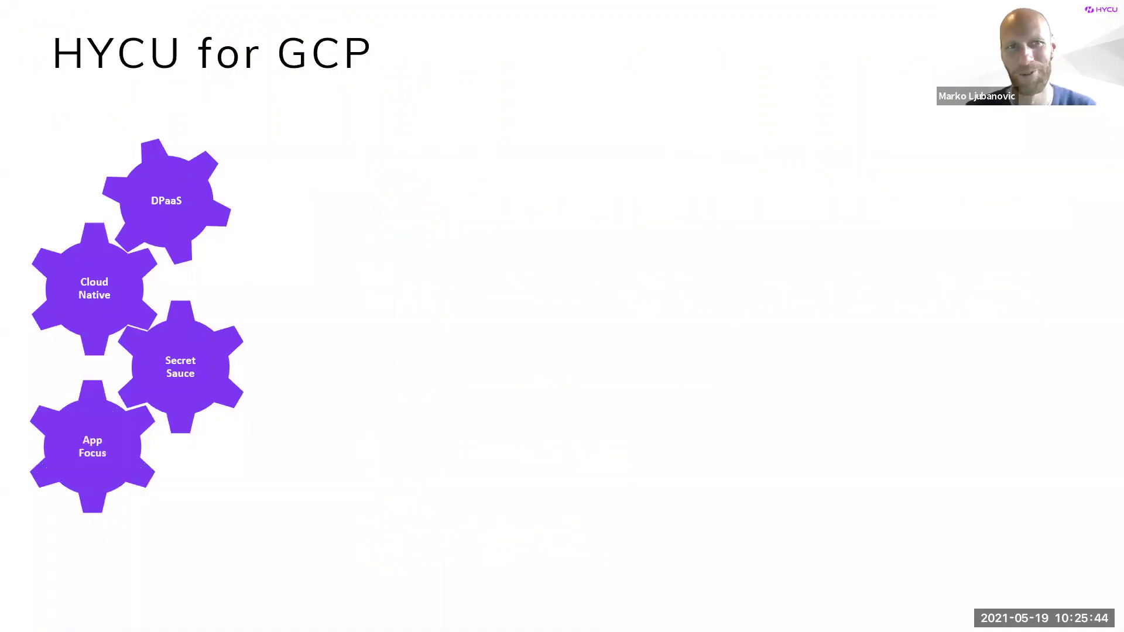
{"action": "key", "text": "Right"}
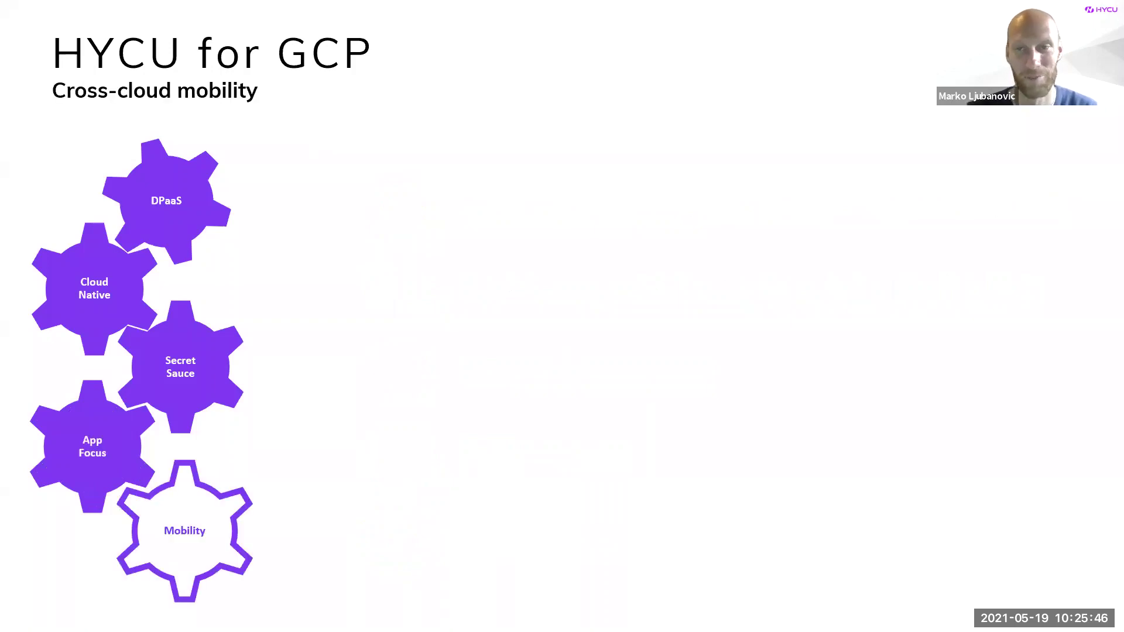
{"action": "key", "text": "Right"}
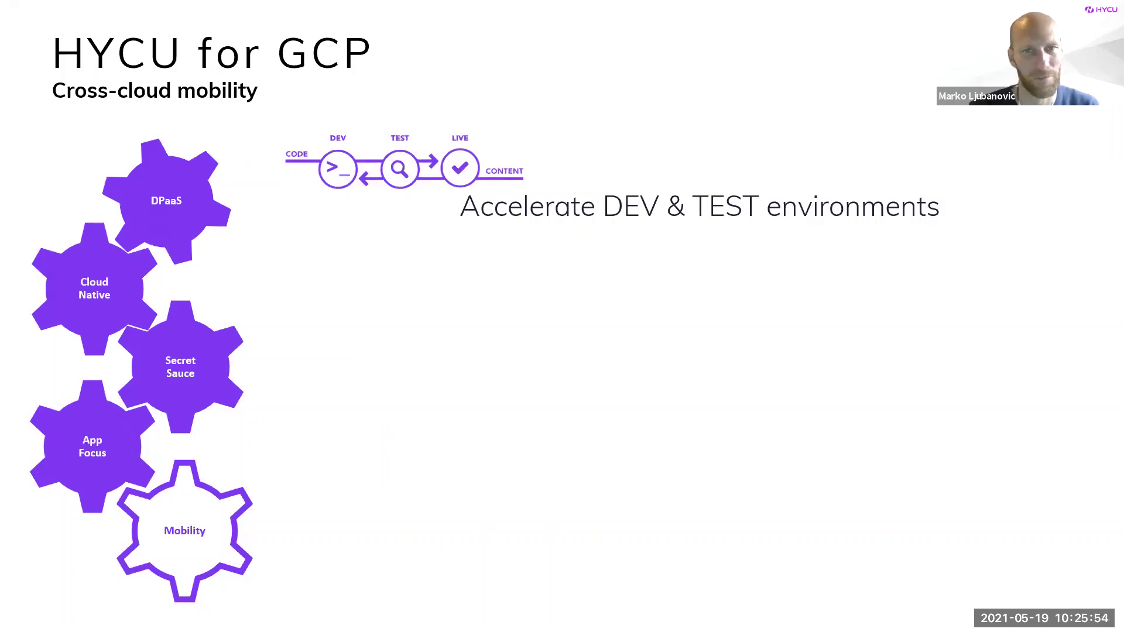
{"action": "key", "text": "Right"}
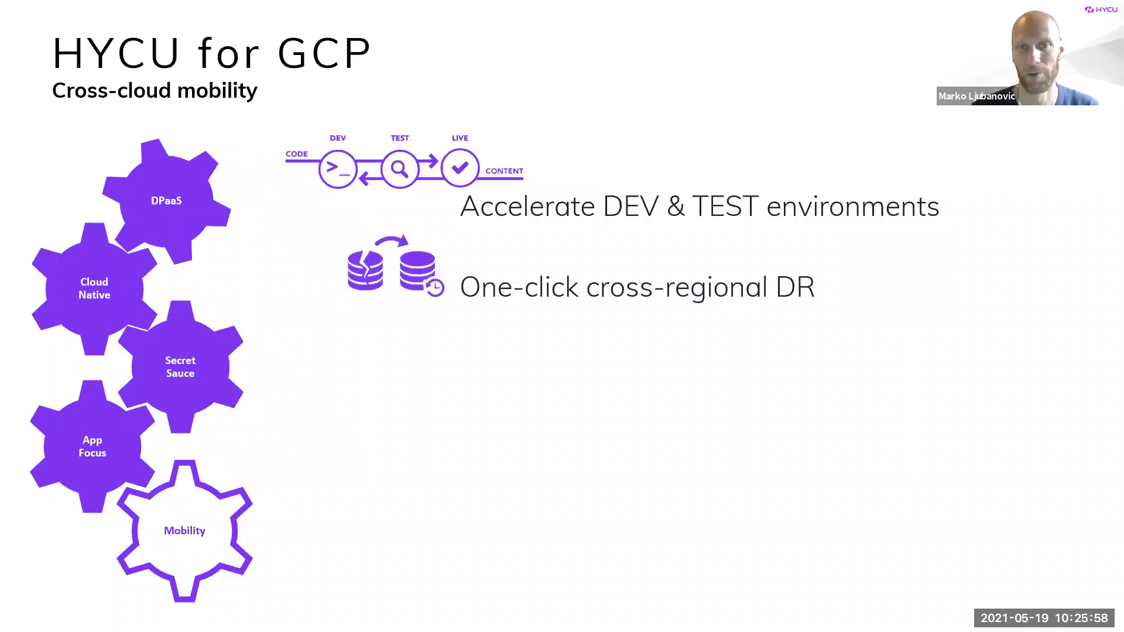
Step: Switch to HYCU for Google Cloud and select the finance-billing instance's restore point of 5/15/2021 11:45:45 PM
{"action": "key", "text": "alt+Tab"}
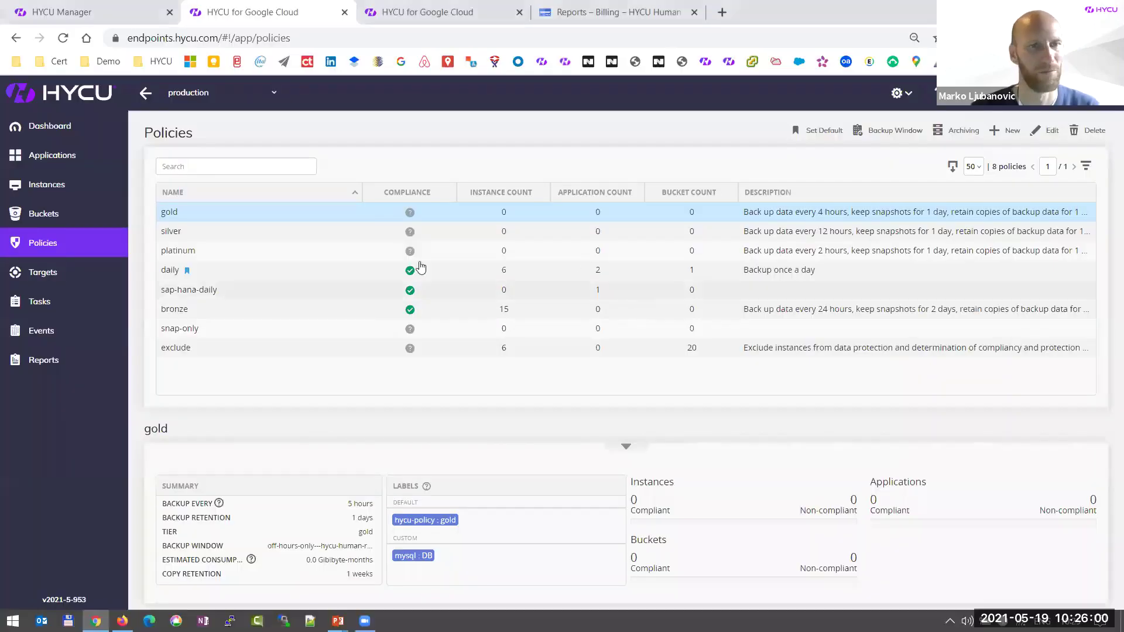
{"action": "left_click", "coordinate": [75, 192]}
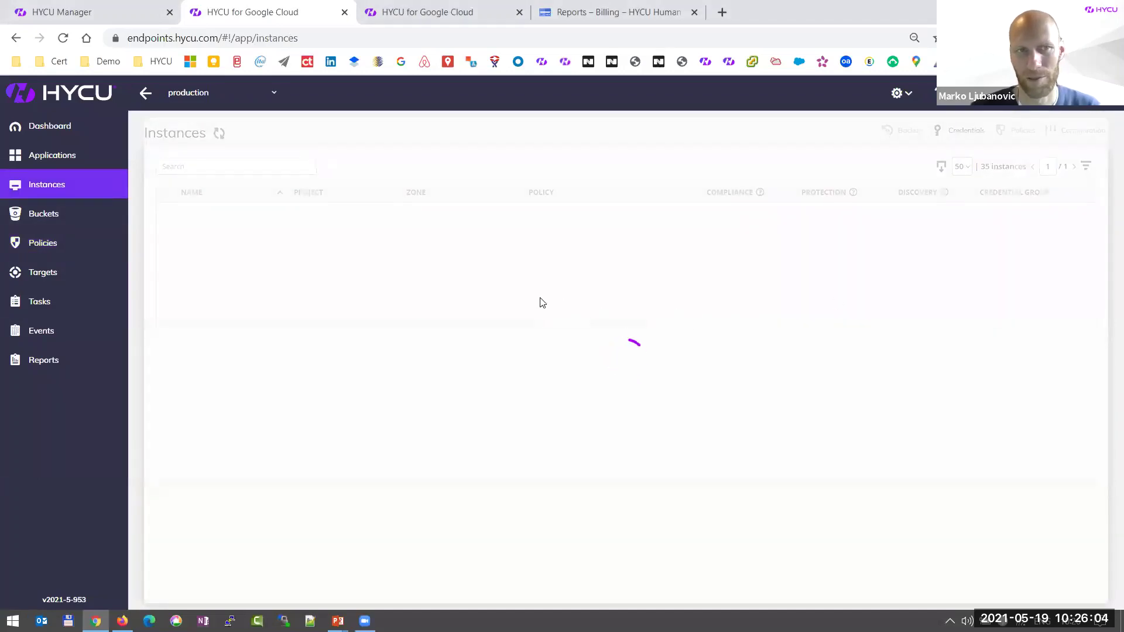
{"action": "left_click", "coordinate": [673, 285]}
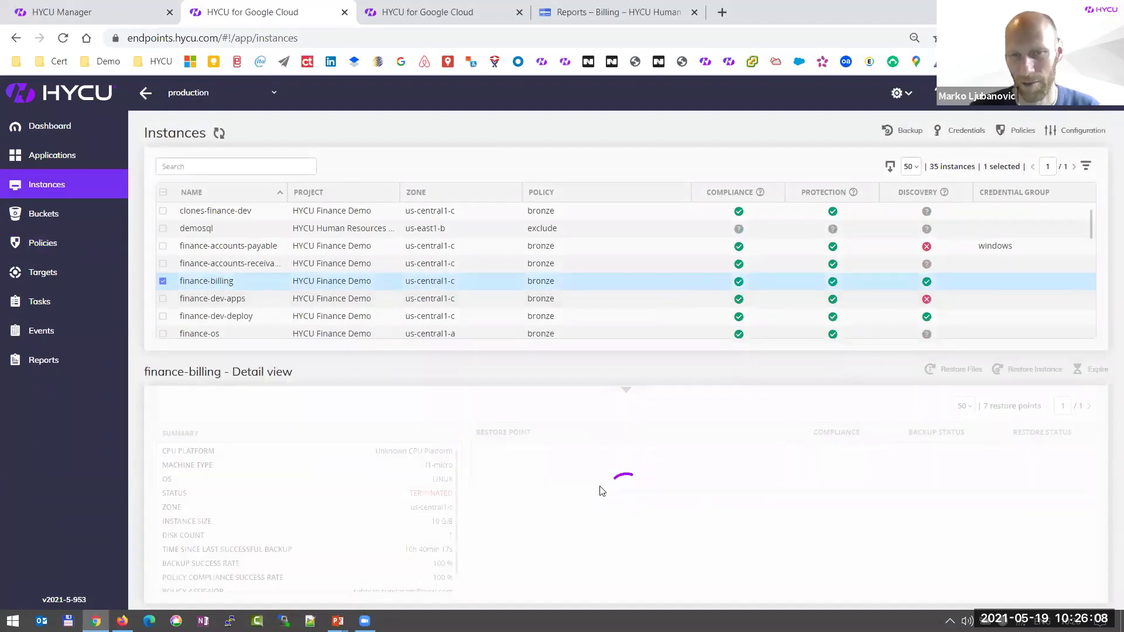
{"action": "left_click", "coordinate": [626, 514]}
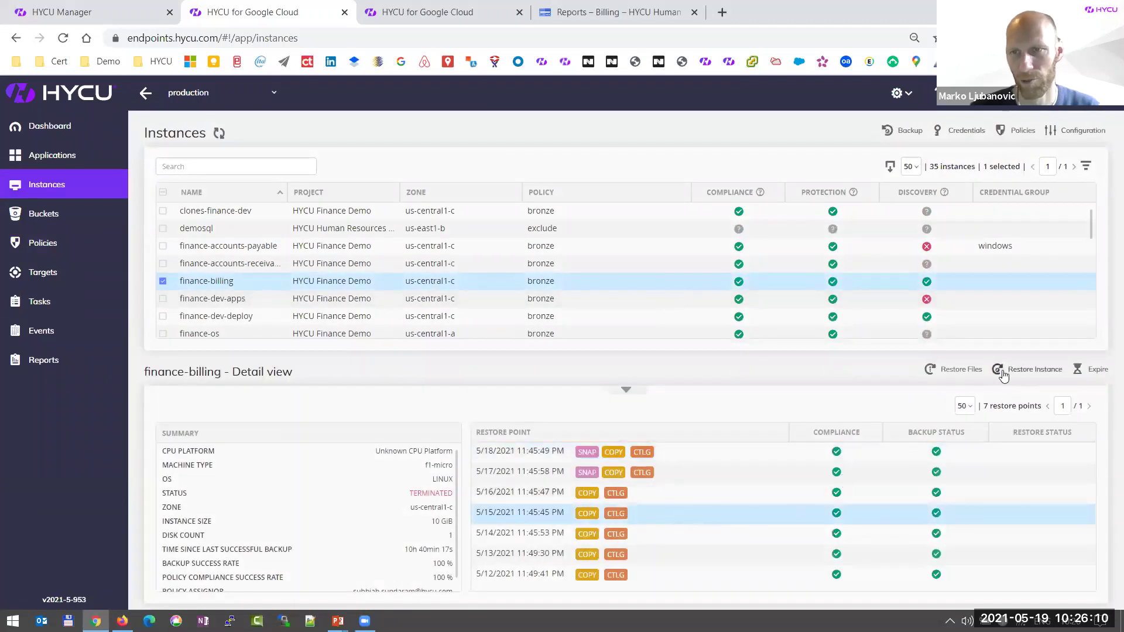
Step: Examine the Clone Instance restore settings for the selected finance-billing restore point and close them without restoring
{"action": "left_click", "coordinate": [1033, 370]}
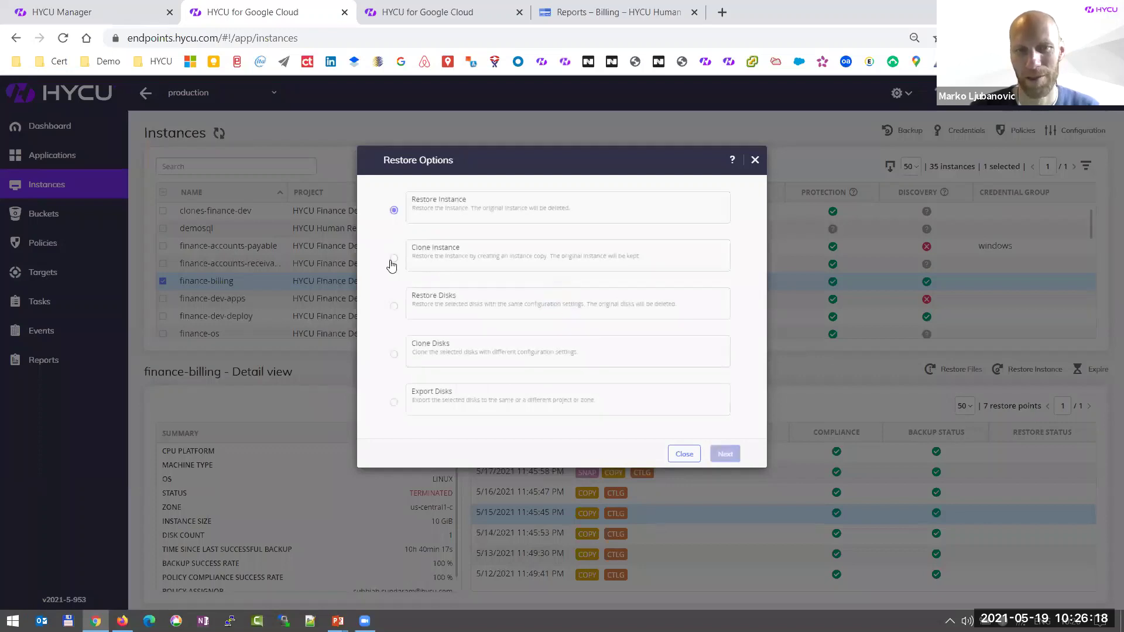
{"action": "left_click", "coordinate": [410, 266]}
{"action": "left_click", "coordinate": [736, 455]}
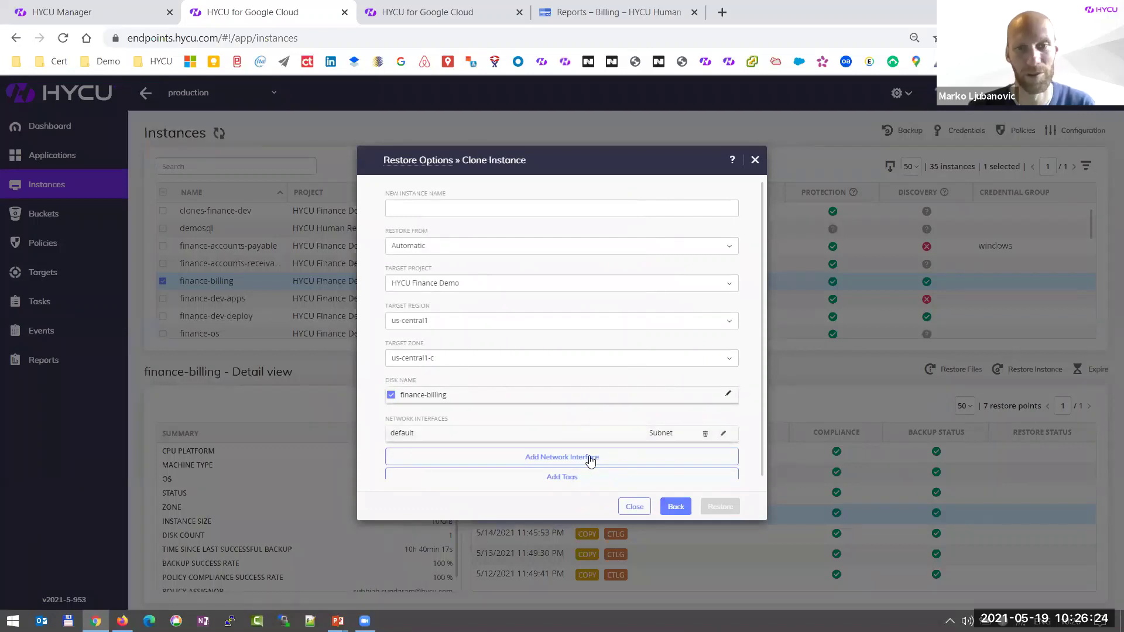
{"action": "scroll", "coordinate": [577, 466], "scroll_direction": "down", "scroll_amount": 1}
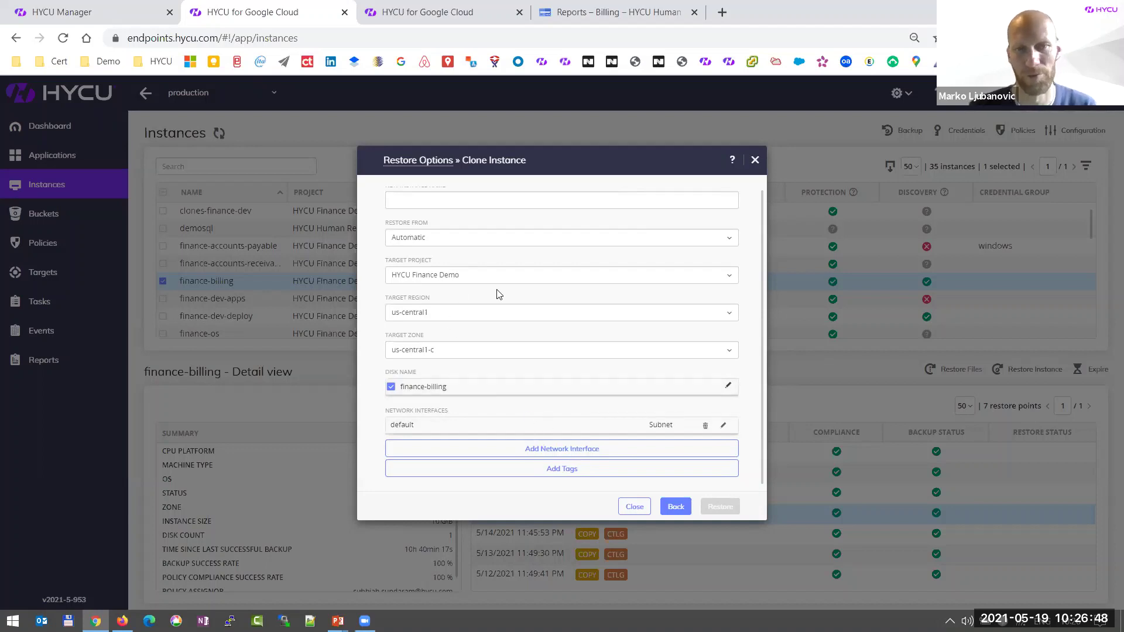
{"action": "left_click", "coordinate": [634, 507]}
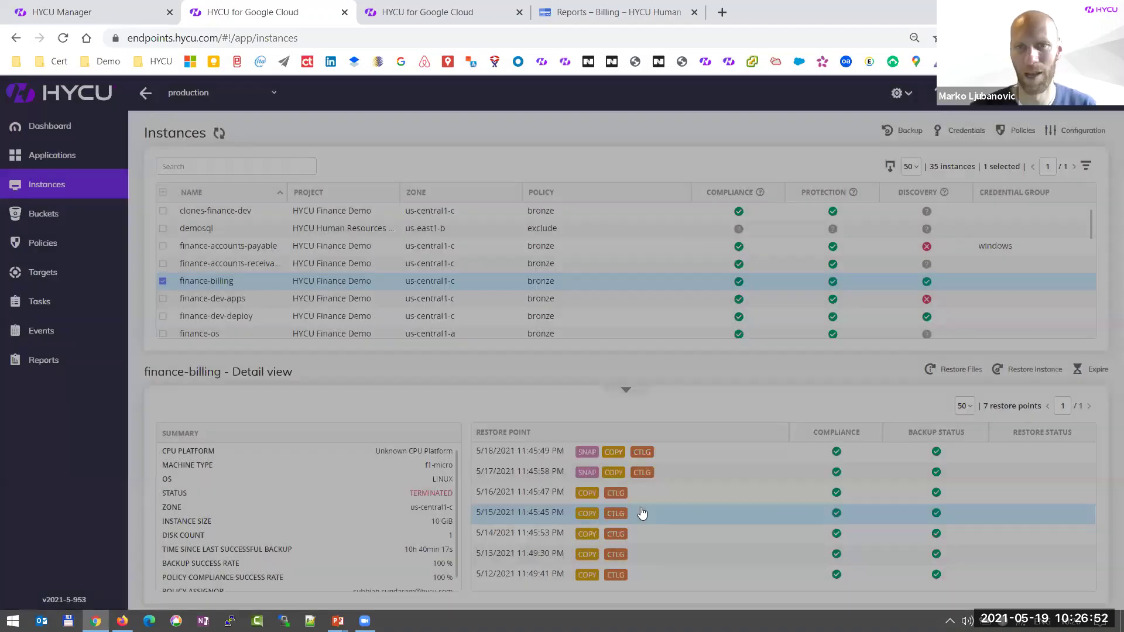
{"action": "key", "text": "alt+Tab"}
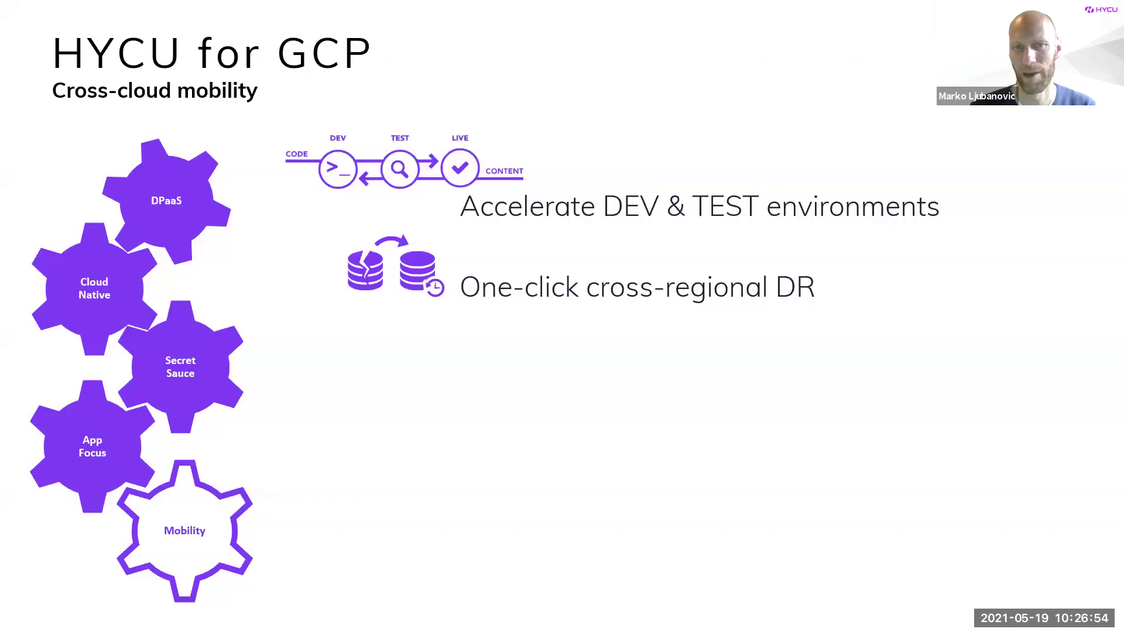
{"action": "key", "text": "Right"}
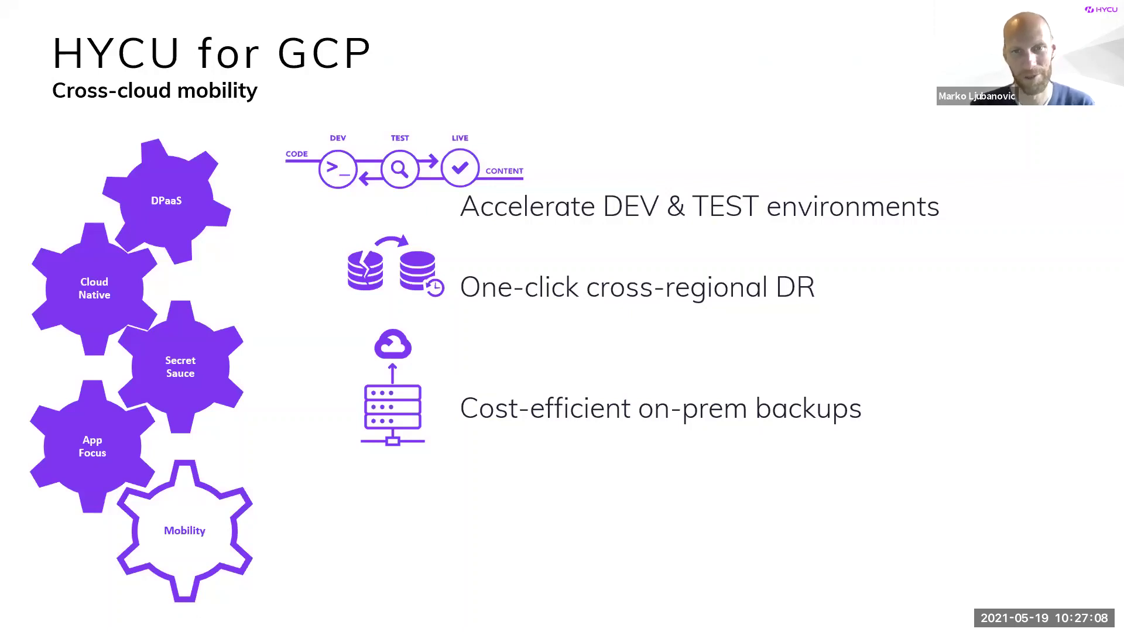
{"action": "key", "text": "Right"}
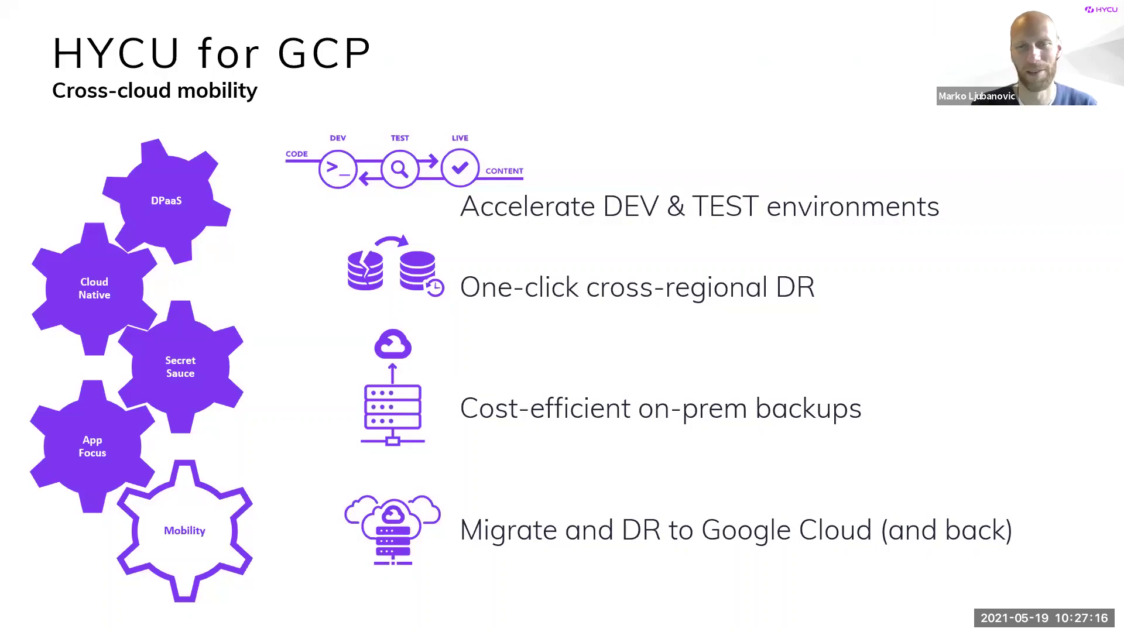
Step: Switch to HYCU Manager in the browser and open the HYCU for Enterprise Clouds sign-in page from there
{"action": "key", "text": "alt+Tab"}
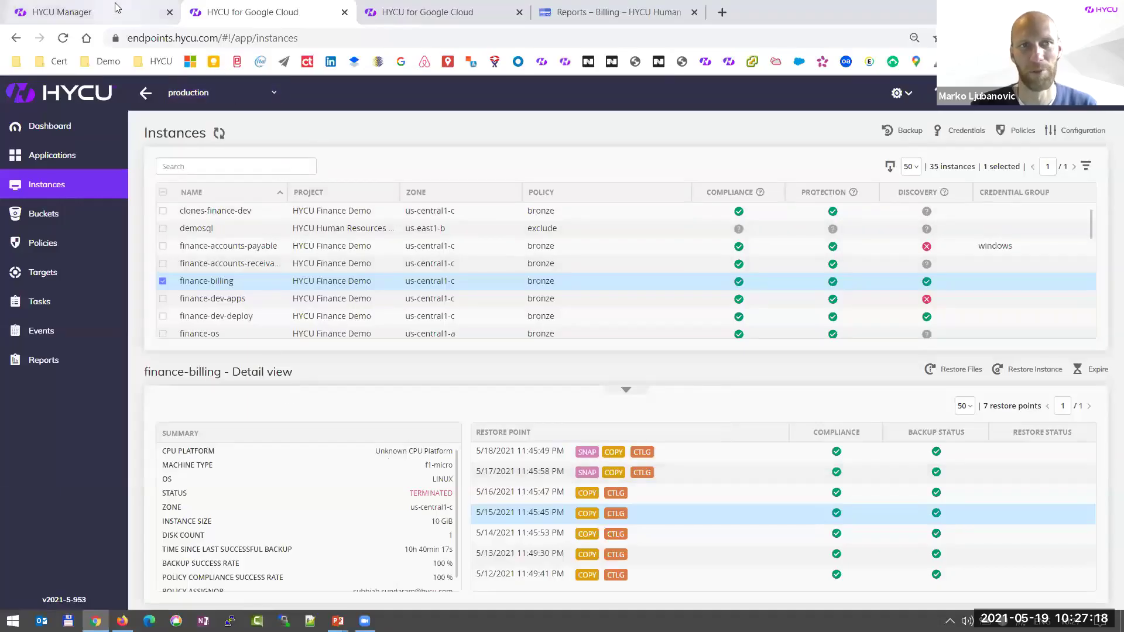
{"action": "left_click", "coordinate": [88, 12]}
{"action": "left_click", "coordinate": [228, 319]}
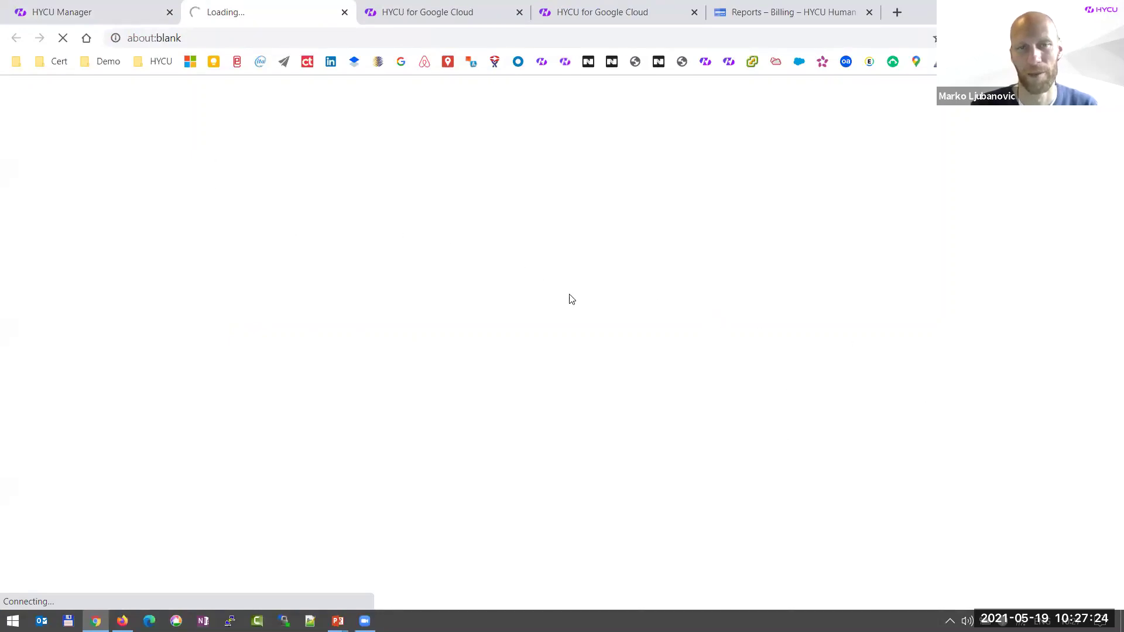
{"action": "left_click", "coordinate": [682, 62]}
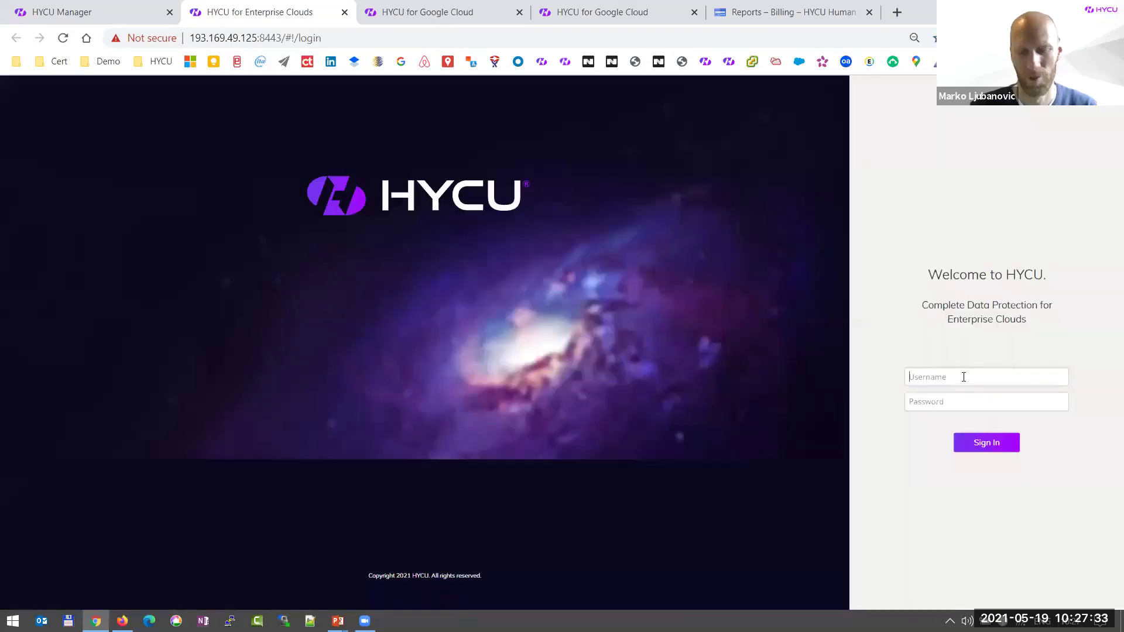
Step: Sign in to HYCU for Enterprise Clouds with the saved username and the account password
{"action": "left_click", "coordinate": [963, 377]}
{"action": "key", "text": "Down"}
{"action": "key", "text": "Return"}
{"action": "key", "text": "Tab"}
{"action": "type", "text": "***"}
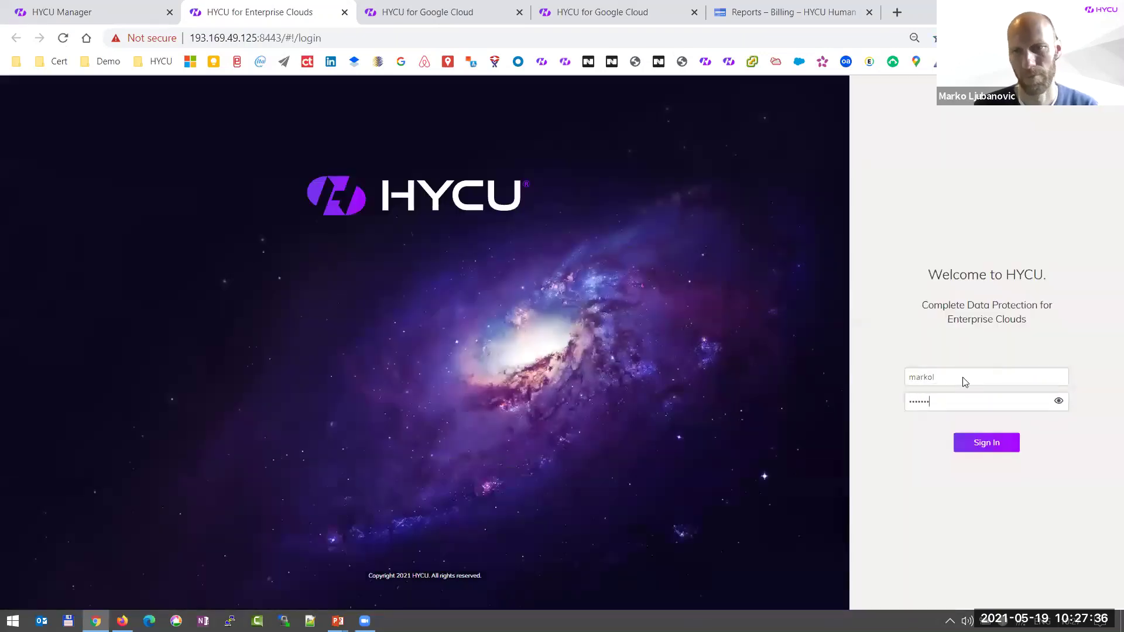
{"action": "key", "text": "Return"}
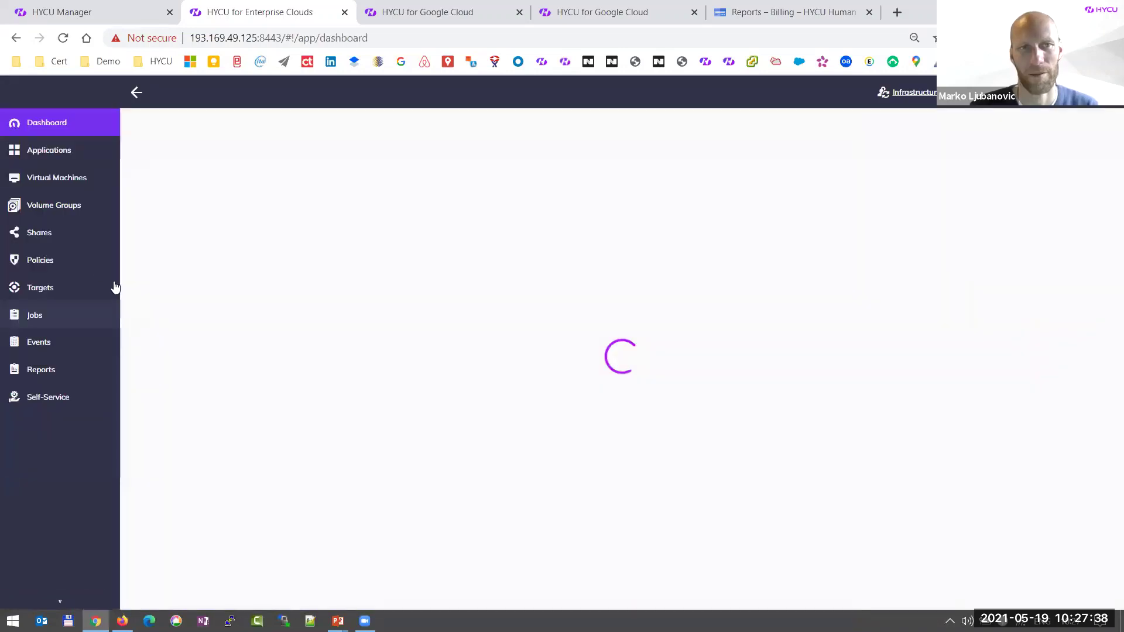
Step: In Applications, select HYCU00DCNJOPSVM005\MSSQLSERVER and its restore point of 5/17/2021 7:40:52 PM
{"action": "left_click", "coordinate": [66, 185]}
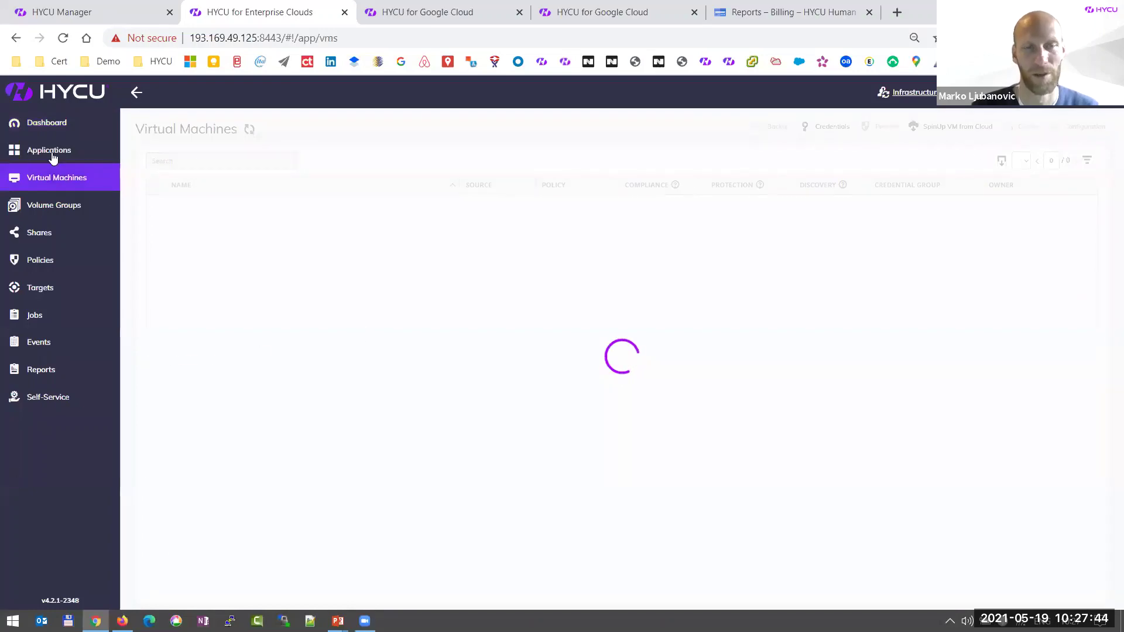
{"action": "left_click", "coordinate": [269, 338]}
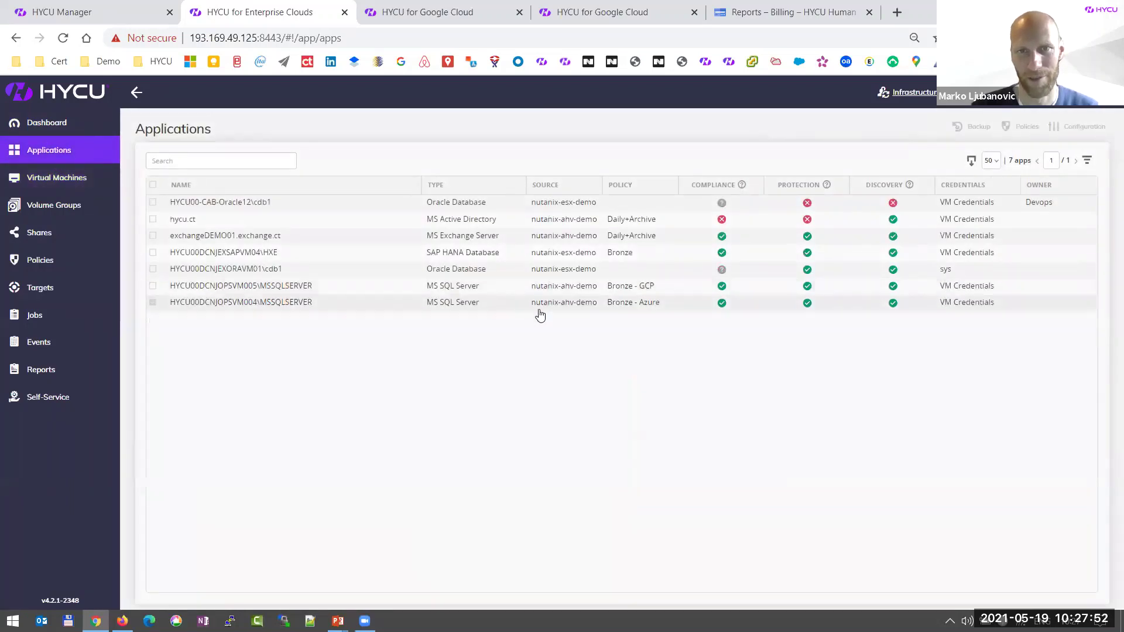
{"action": "left_click", "coordinate": [551, 291]}
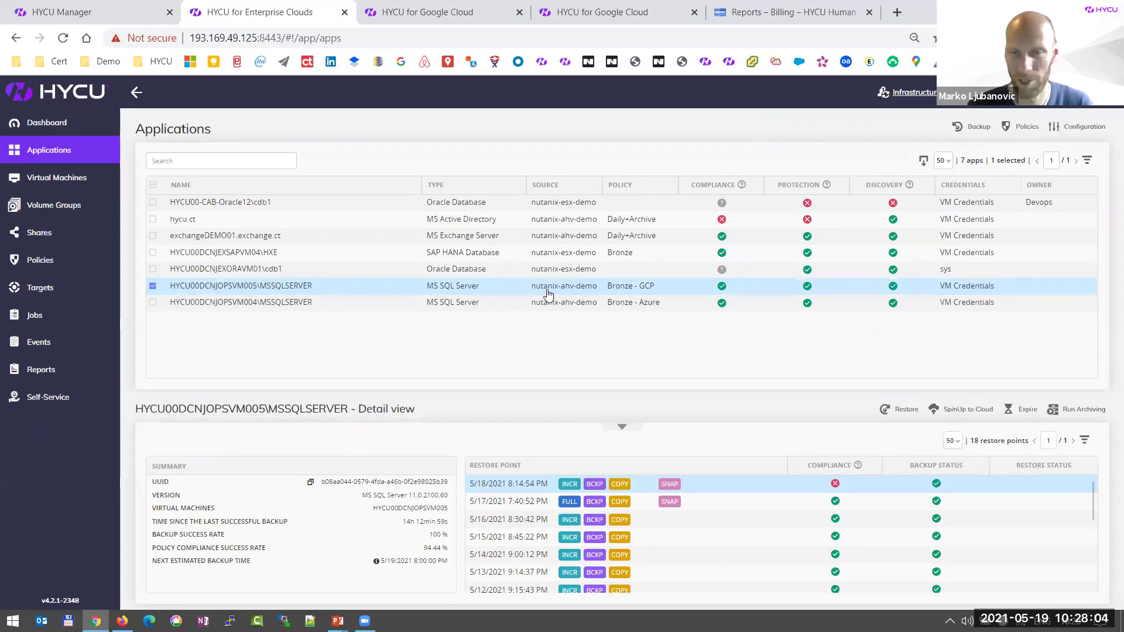
{"action": "left_click", "coordinate": [814, 505]}
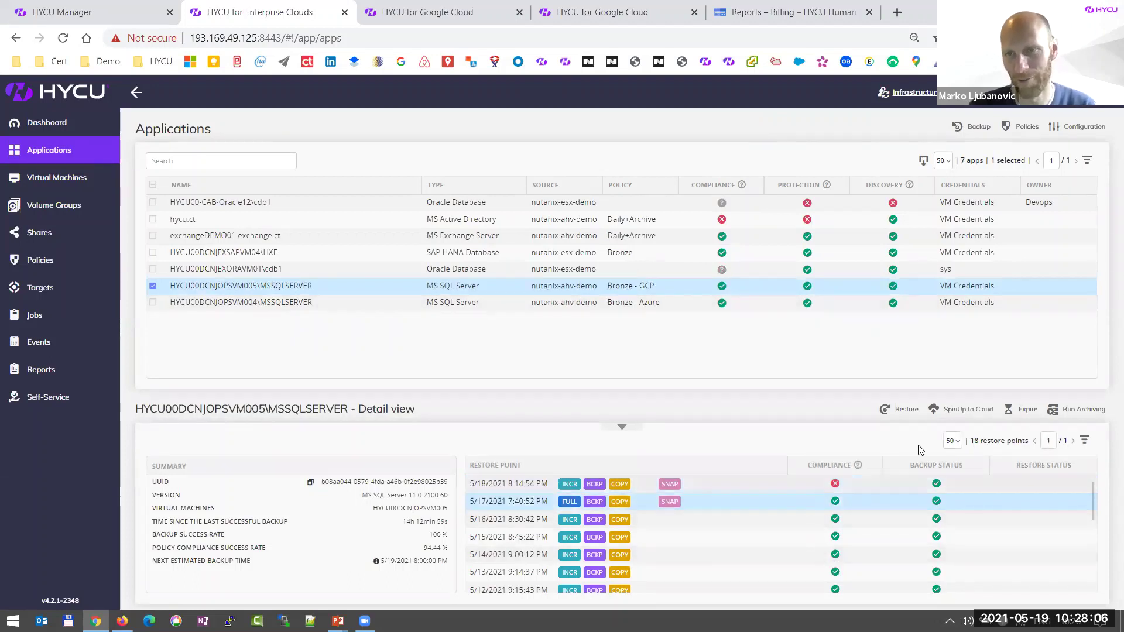
Step: Start a SpinUp to Google Cloud from the restore point with cloud account hycu-braas and project HYCU Human Resources Demo
{"action": "left_click", "coordinate": [968, 411]}
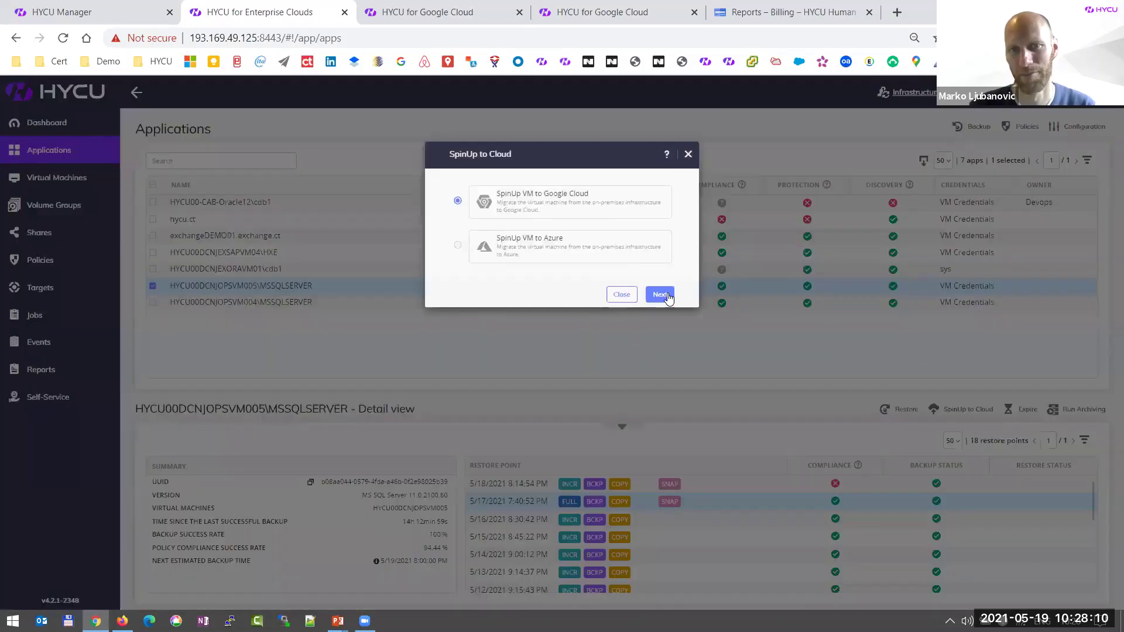
{"action": "left_click", "coordinate": [667, 297]}
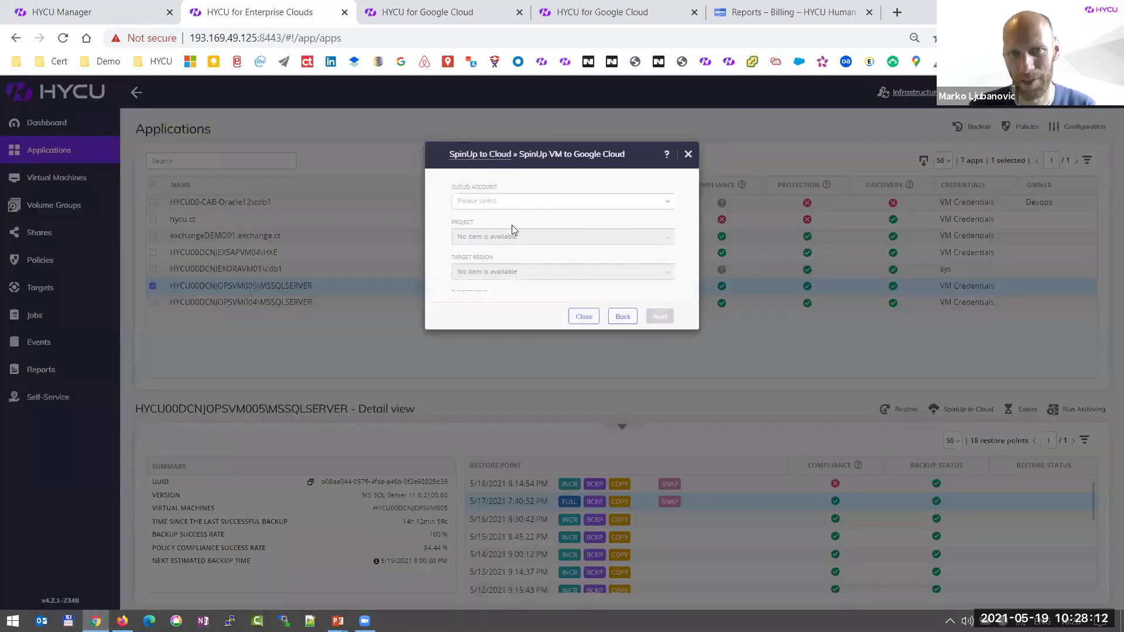
{"action": "left_click", "coordinate": [534, 203]}
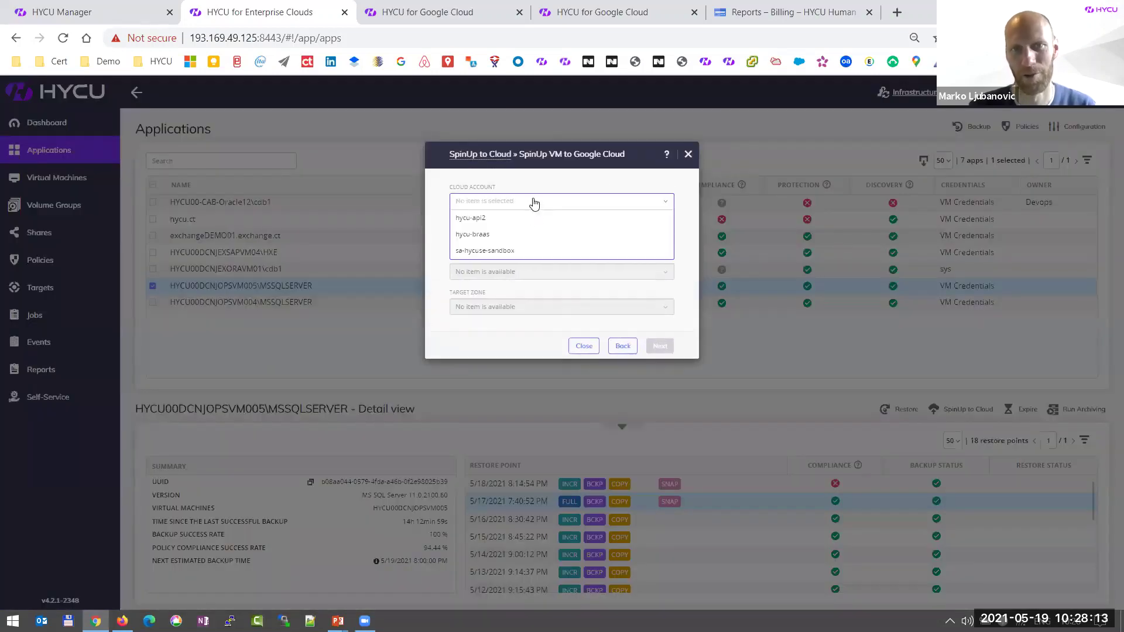
{"action": "left_click", "coordinate": [496, 235]}
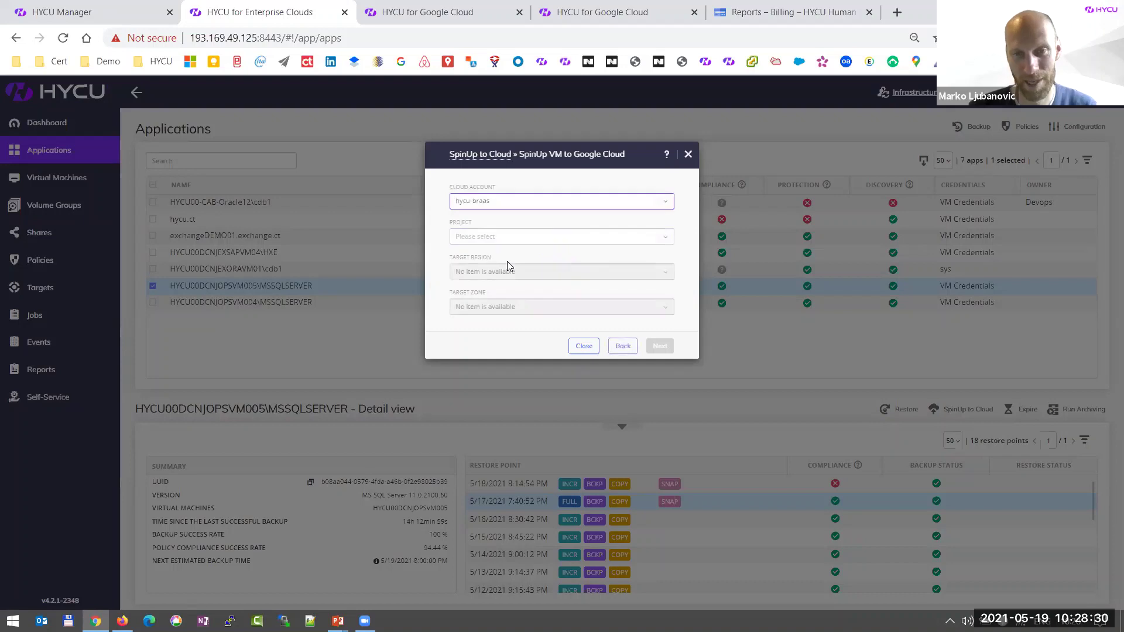
{"action": "left_click", "coordinate": [547, 235]}
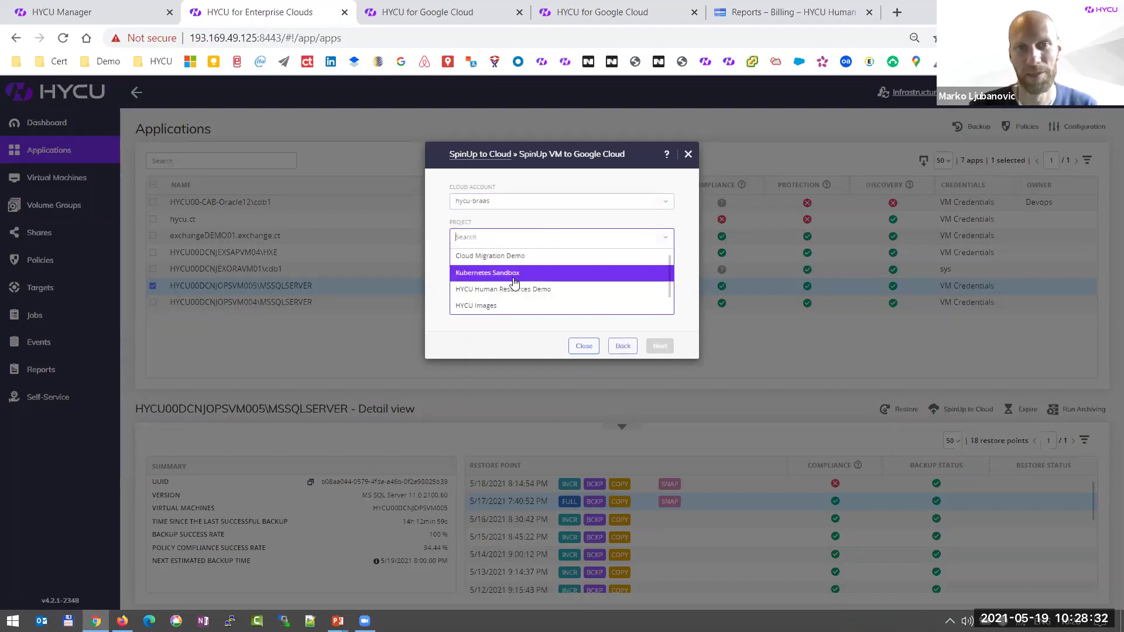
{"action": "left_click", "coordinate": [498, 290]}
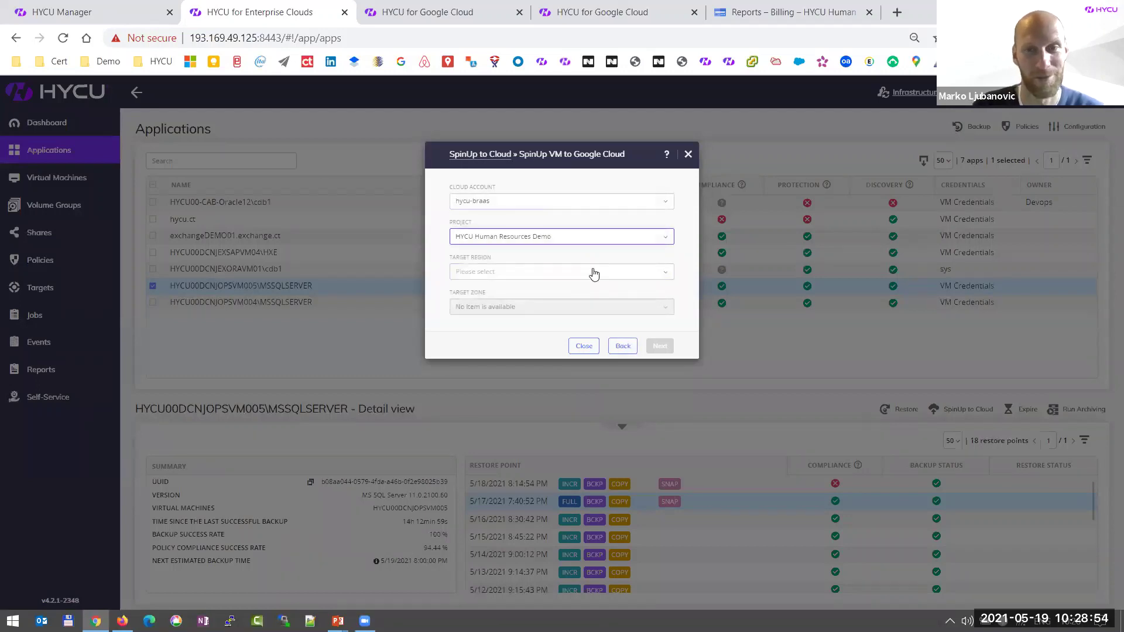
Step: Set the SpinUp target region to europe-west3, choose a target zone, and continue to the VM settings
{"action": "left_click", "coordinate": [593, 272]}
{"action": "scroll", "coordinate": [518, 246], "scroll_direction": "down", "scroll_amount": 2}
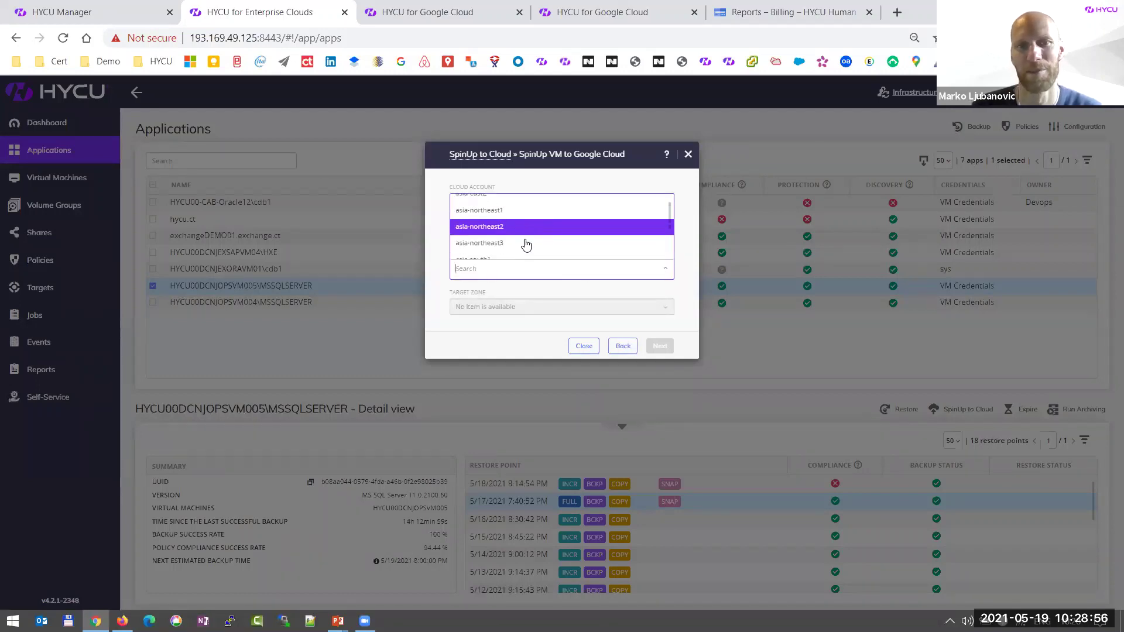
{"action": "type", "text": "europ"}
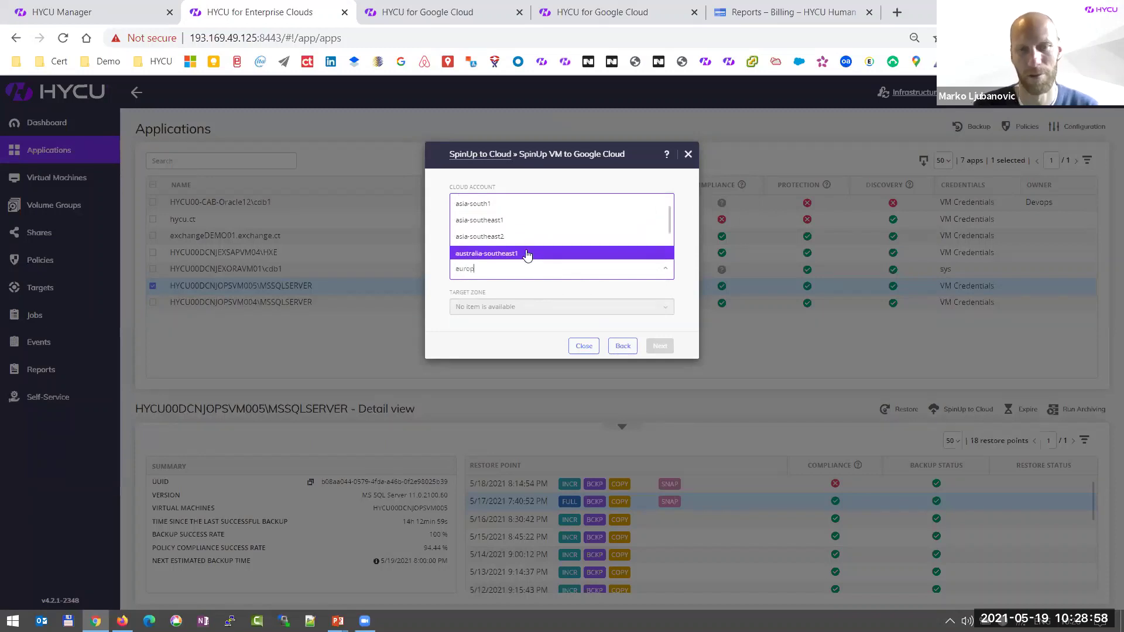
{"action": "left_click", "coordinate": [505, 237]}
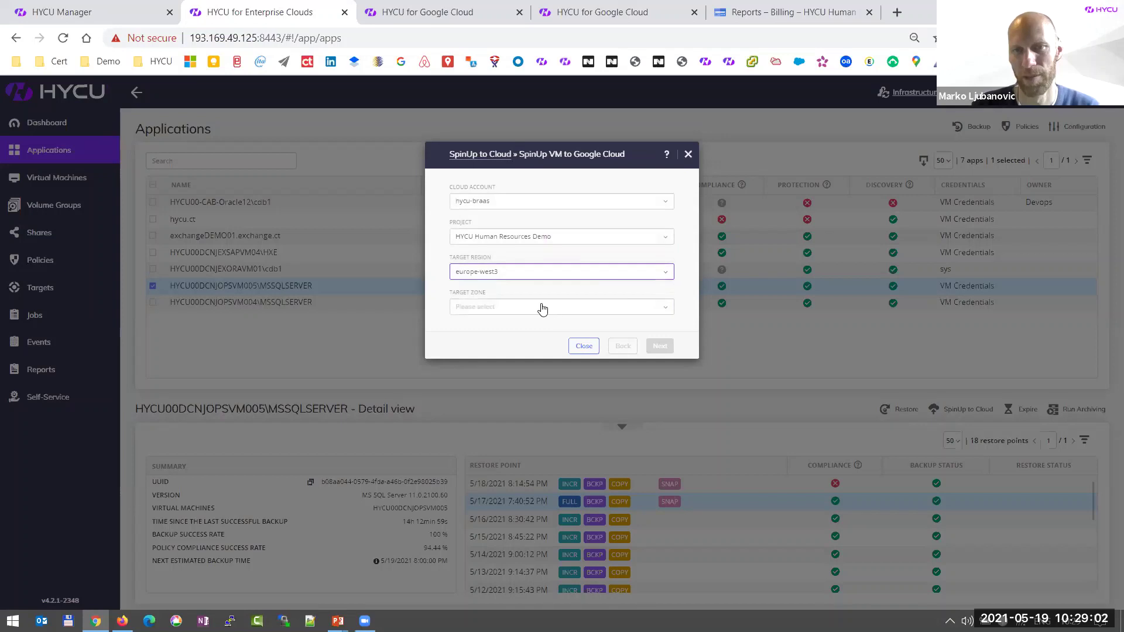
{"action": "left_click", "coordinate": [534, 304]}
{"action": "left_click", "coordinate": [515, 286]}
{"action": "left_click", "coordinate": [659, 346]}
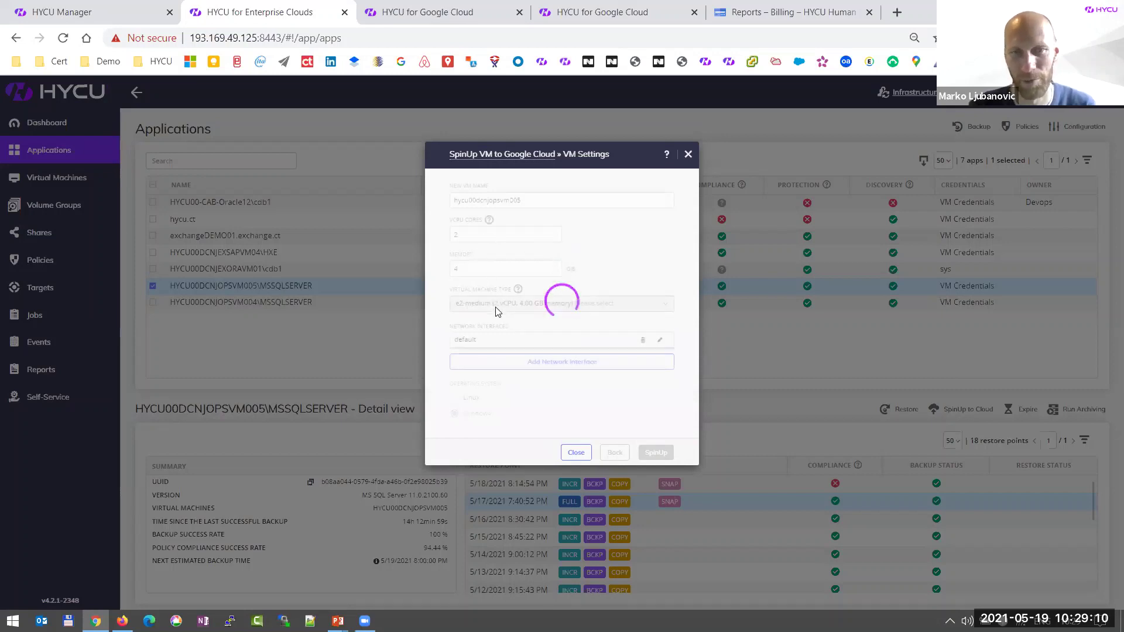
Step: Change the new VM's vCPU core count, examine the matching virtual machine types, and close the SpinUp settings without running it
{"action": "left_click", "coordinate": [538, 307]}
{"action": "left_click", "coordinate": [539, 285]}
{"action": "double_click", "coordinate": [552, 232]}
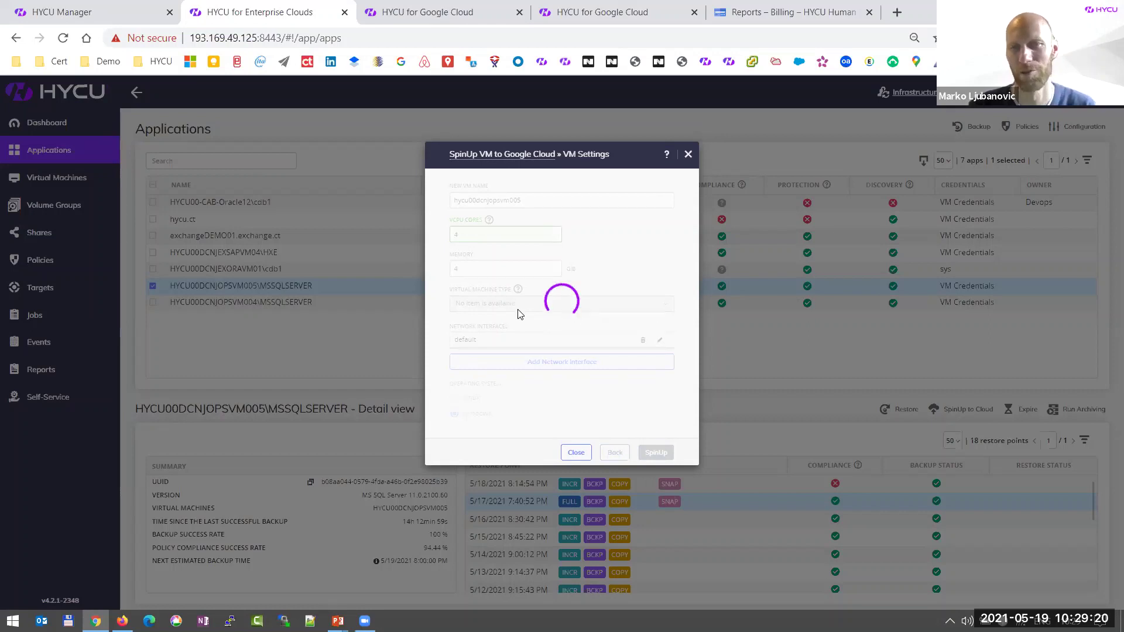
{"action": "left_click", "coordinate": [561, 303]}
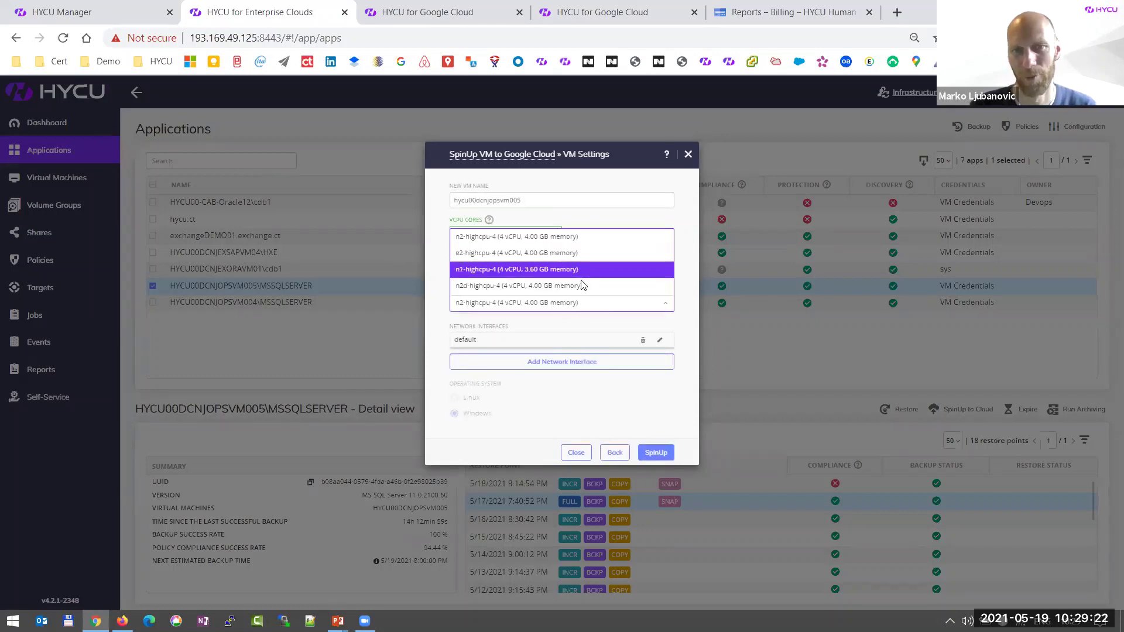
{"action": "left_click", "coordinate": [688, 155]}
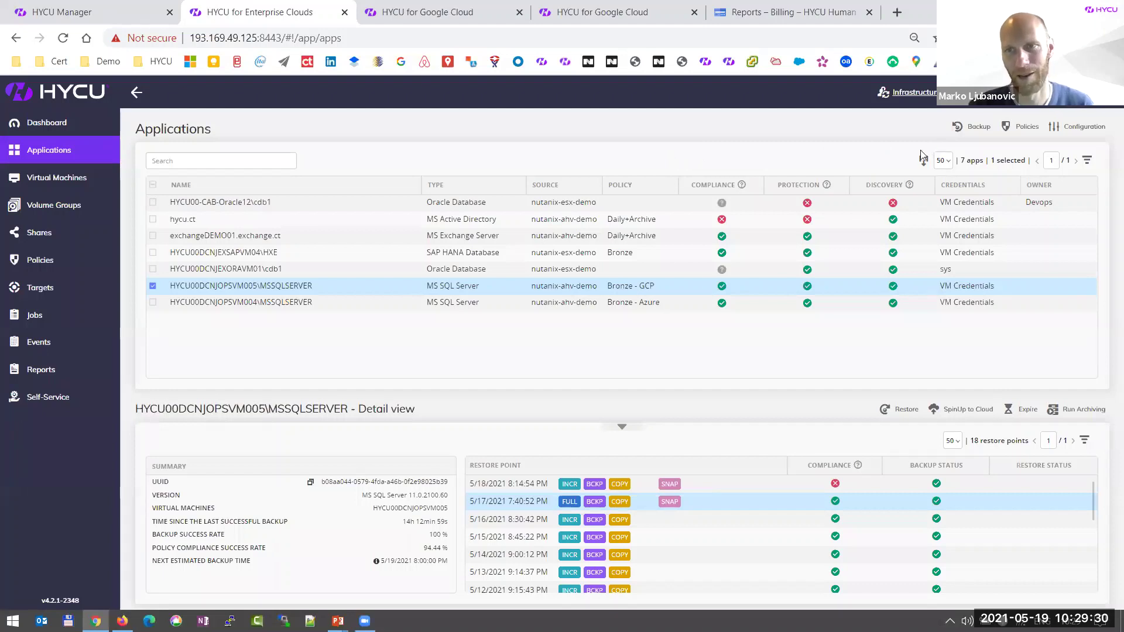
Step: Examine the SpinUp VM from Cloud source options for Virtual Machines and close them
{"action": "left_click", "coordinate": [87, 177]}
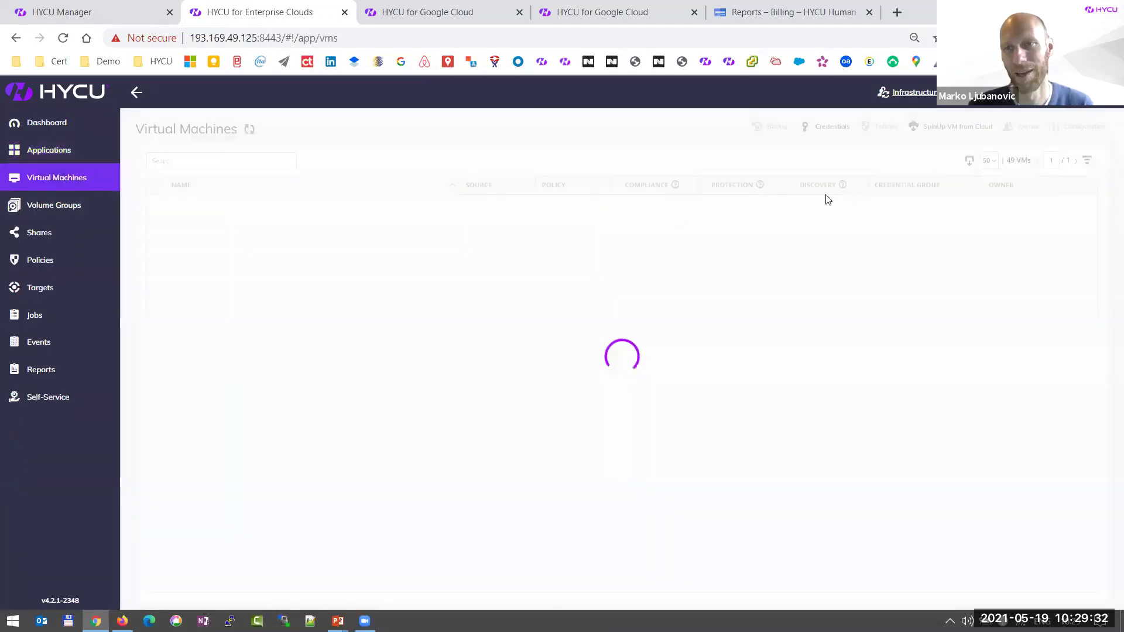
{"action": "left_click", "coordinate": [943, 130]}
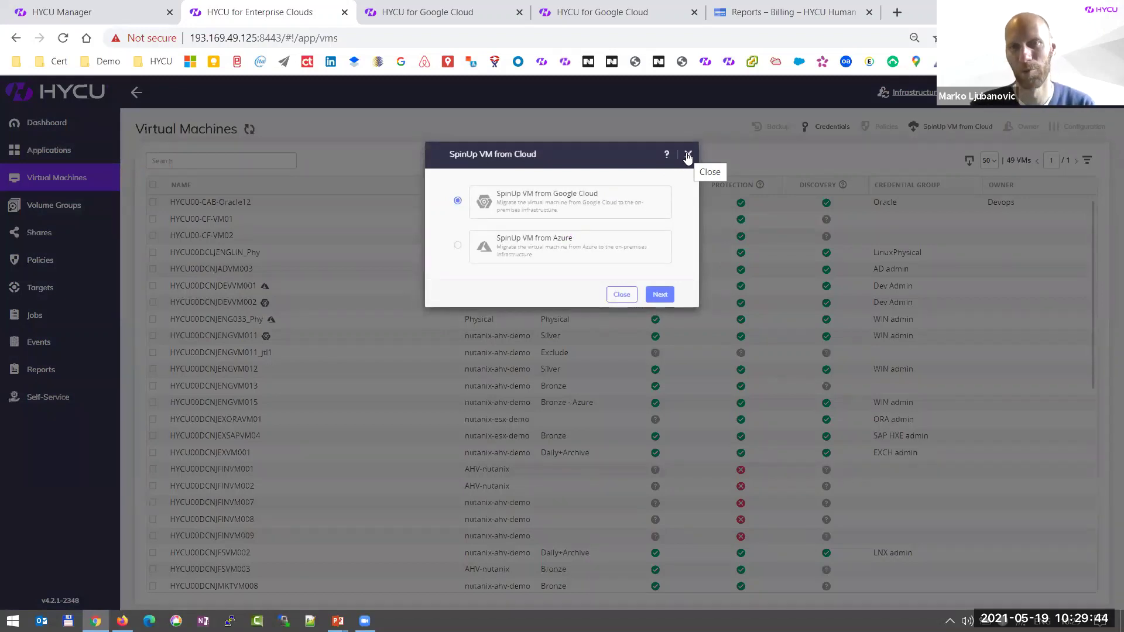
{"action": "left_click", "coordinate": [687, 155]}
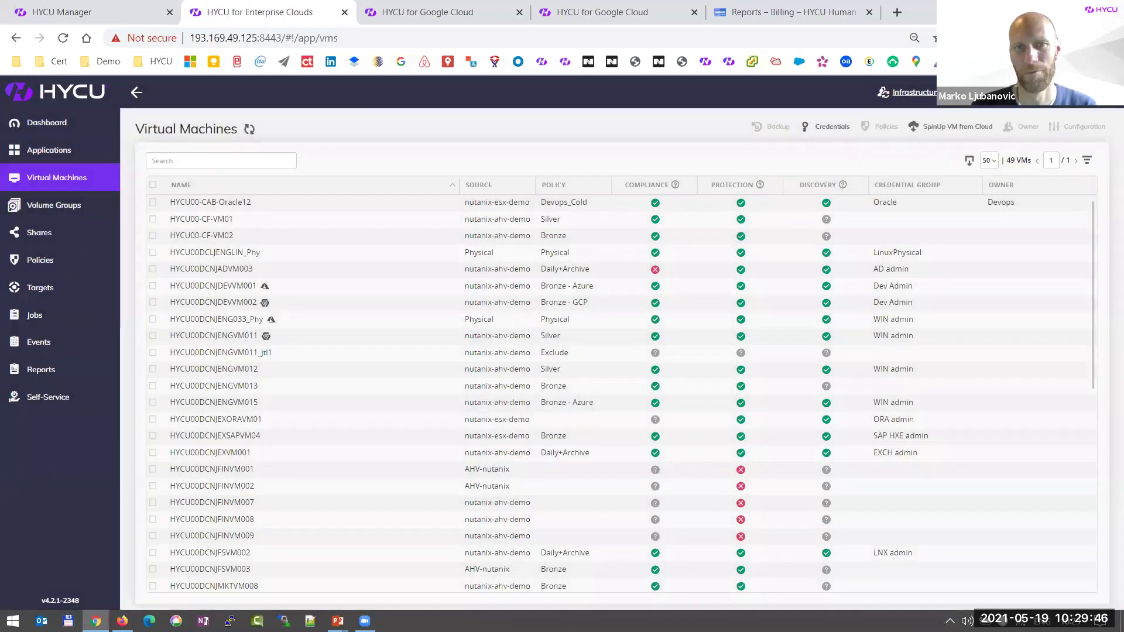
{"action": "key", "text": "alt+Tab"}
{"action": "key", "text": "Right"}
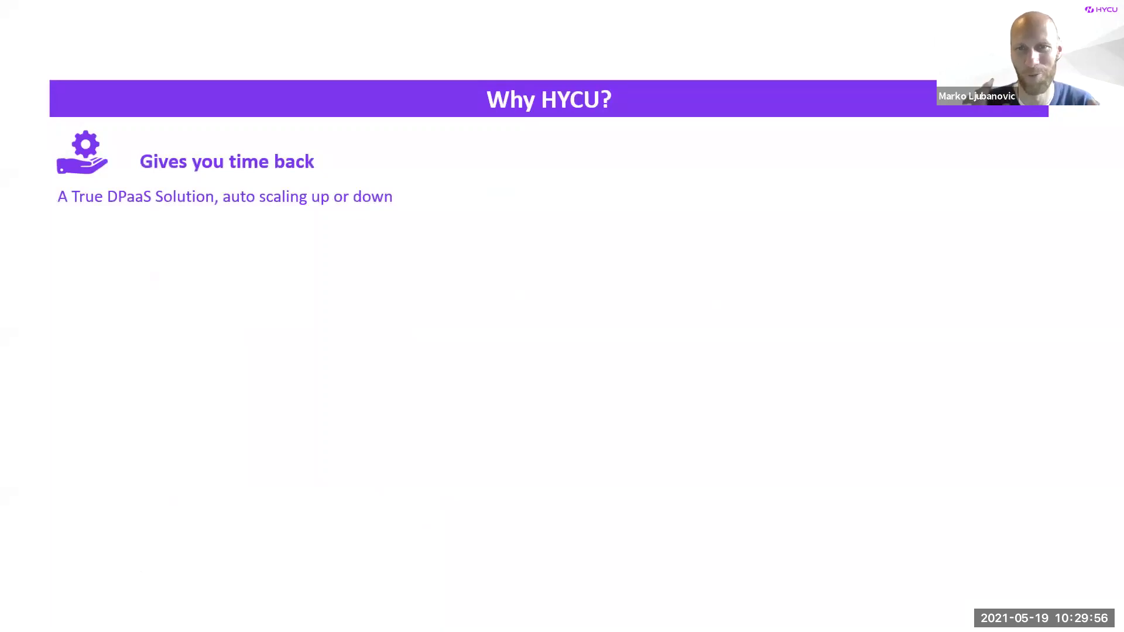
{"action": "key", "text": "Right"}
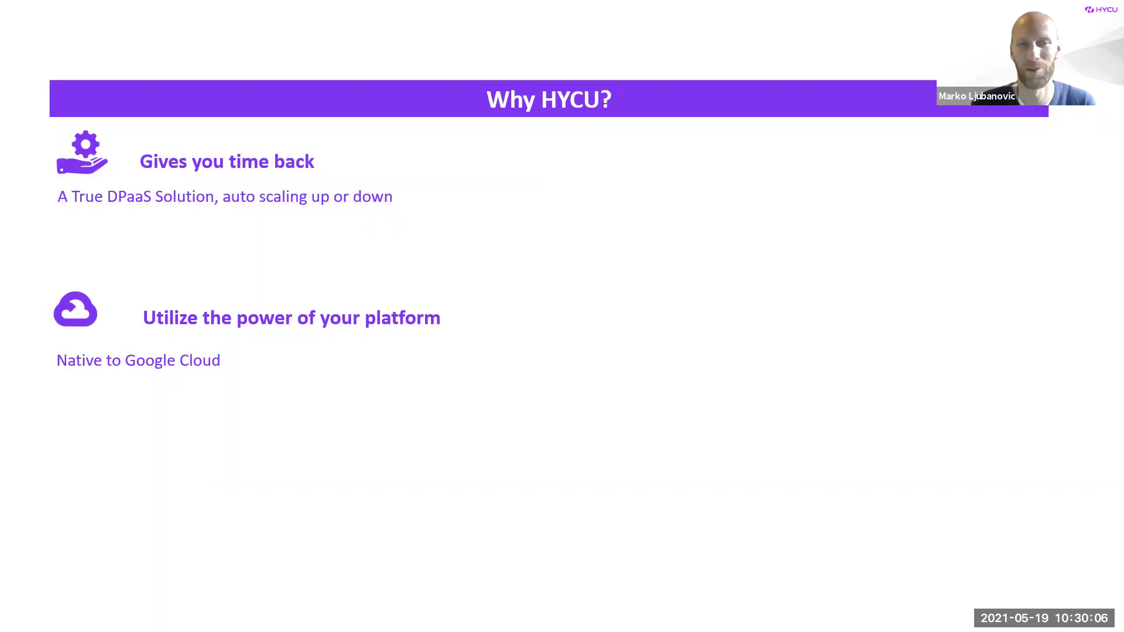
{"action": "key", "text": "Right"}
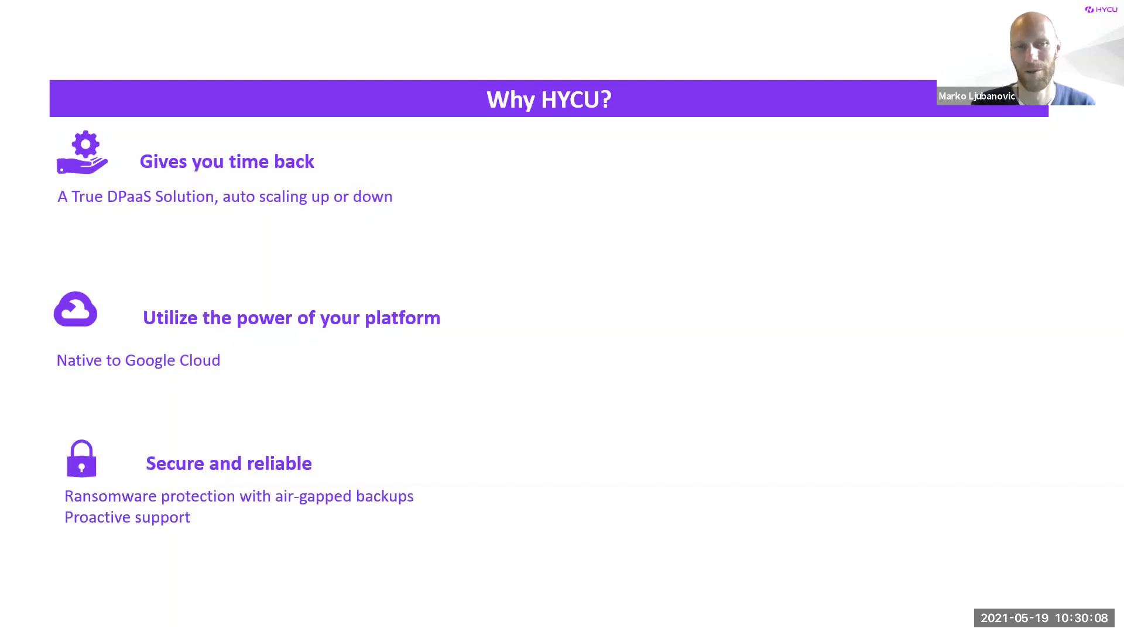
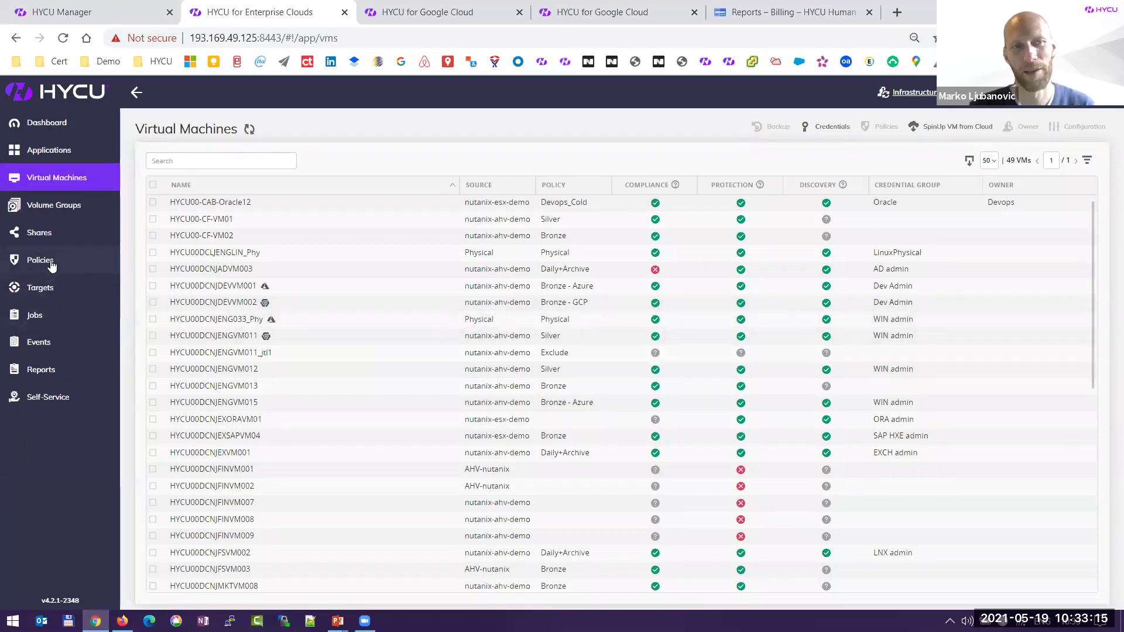
Step: Open the Targets list in HYCU for Enterprise Clouds, examine the Add Target form, and close it without saving
{"action": "left_click", "coordinate": [100, 286]}
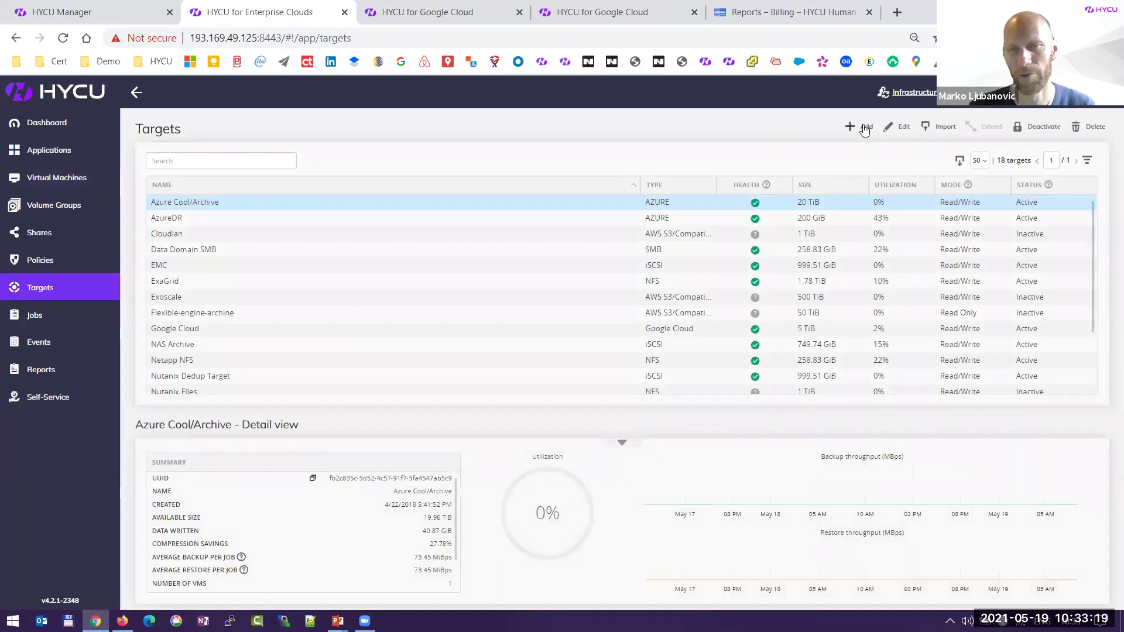
{"action": "left_click", "coordinate": [865, 128]}
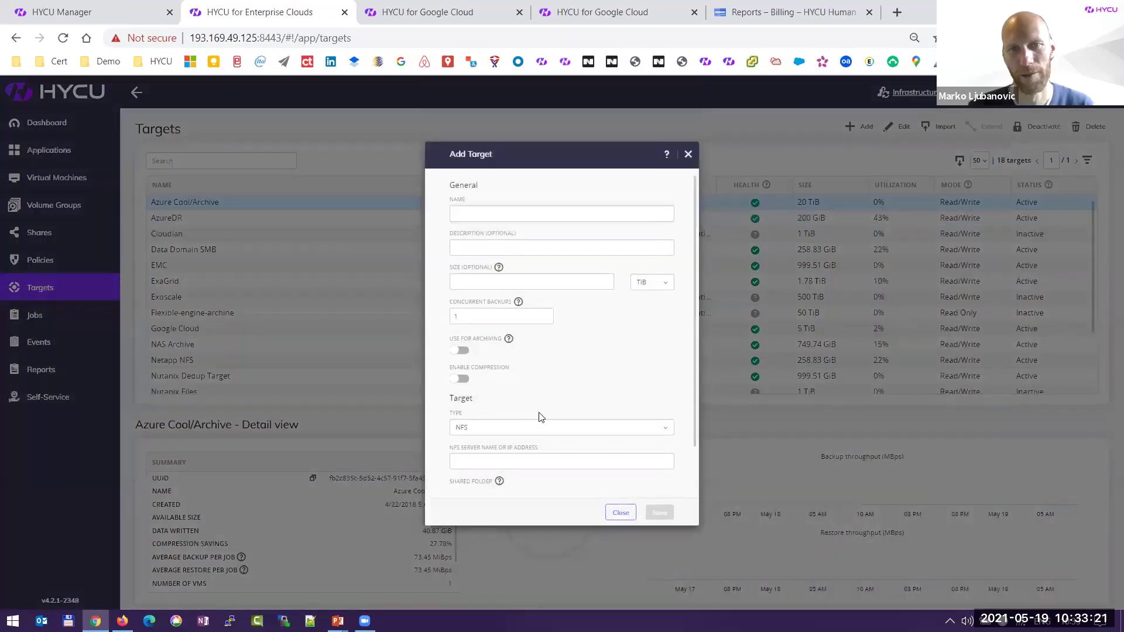
{"action": "left_click", "coordinate": [621, 512]}
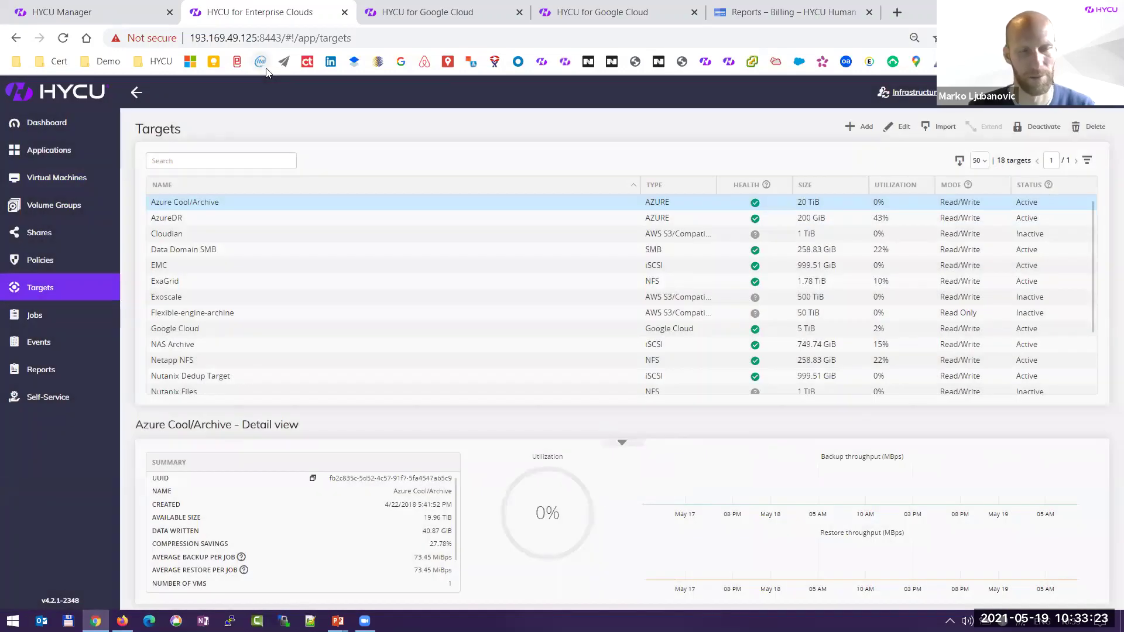
Step: Switch to HYCU for Google Cloud, examine the cloud account choices for adding a target, and close the form without saving
{"action": "key", "text": "ctrl+Tab"}
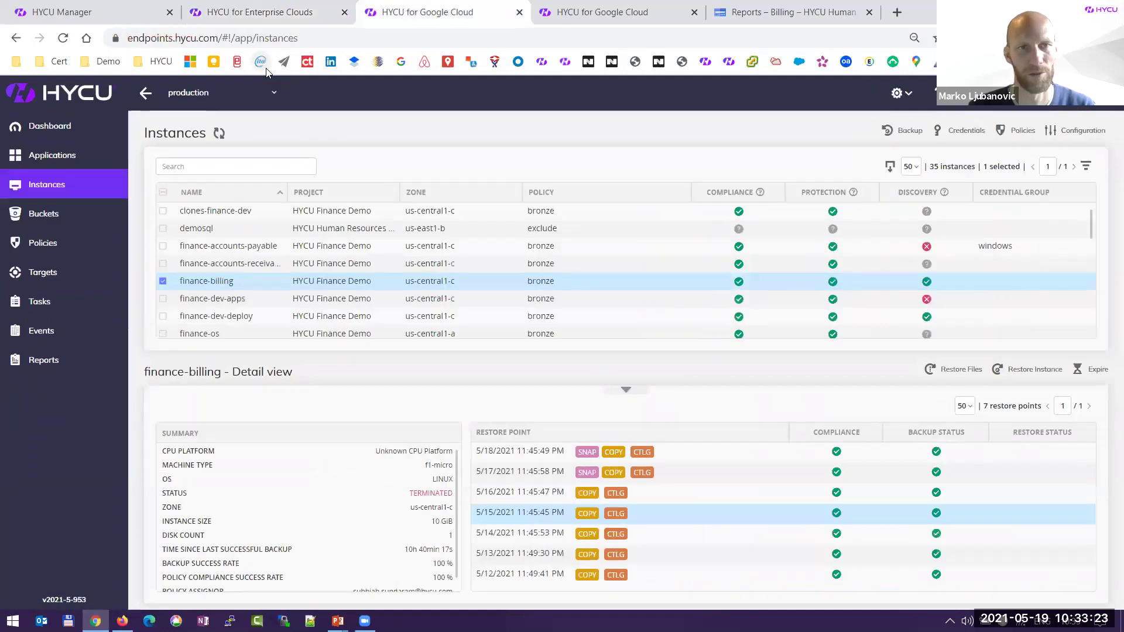
{"action": "left_click", "coordinate": [99, 279]}
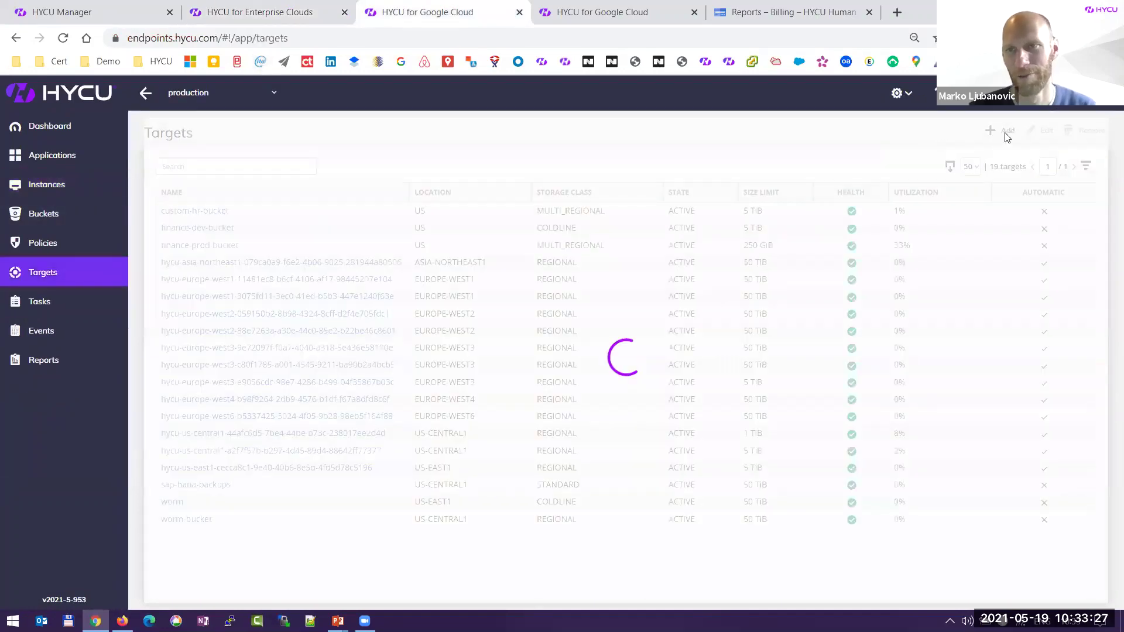
{"action": "left_click", "coordinate": [936, 130]}
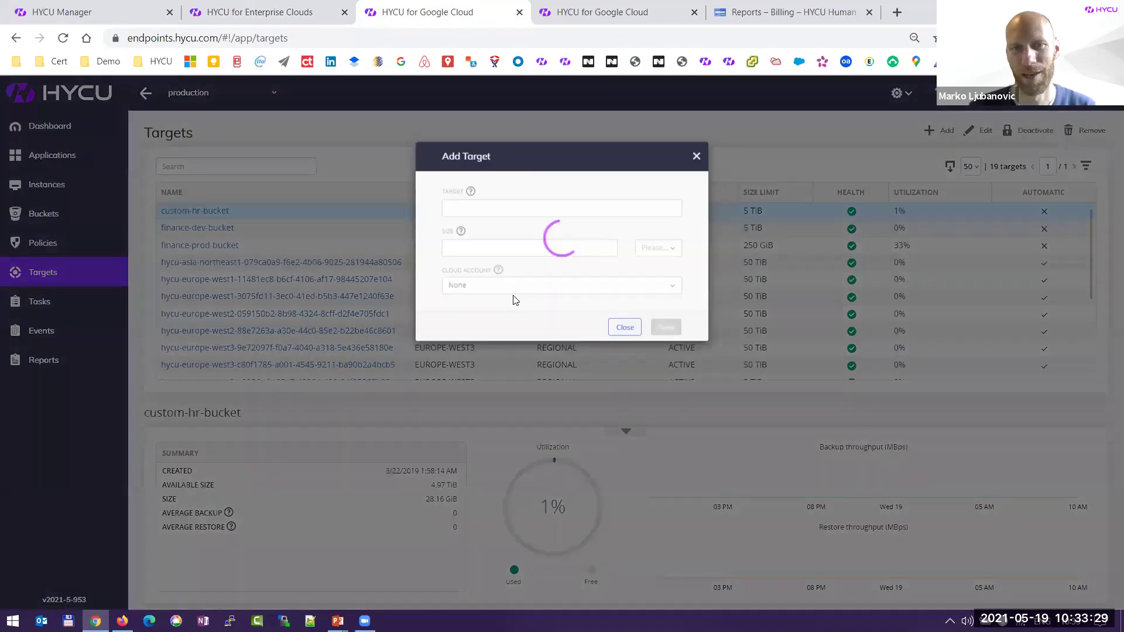
{"action": "left_click", "coordinate": [495, 288]}
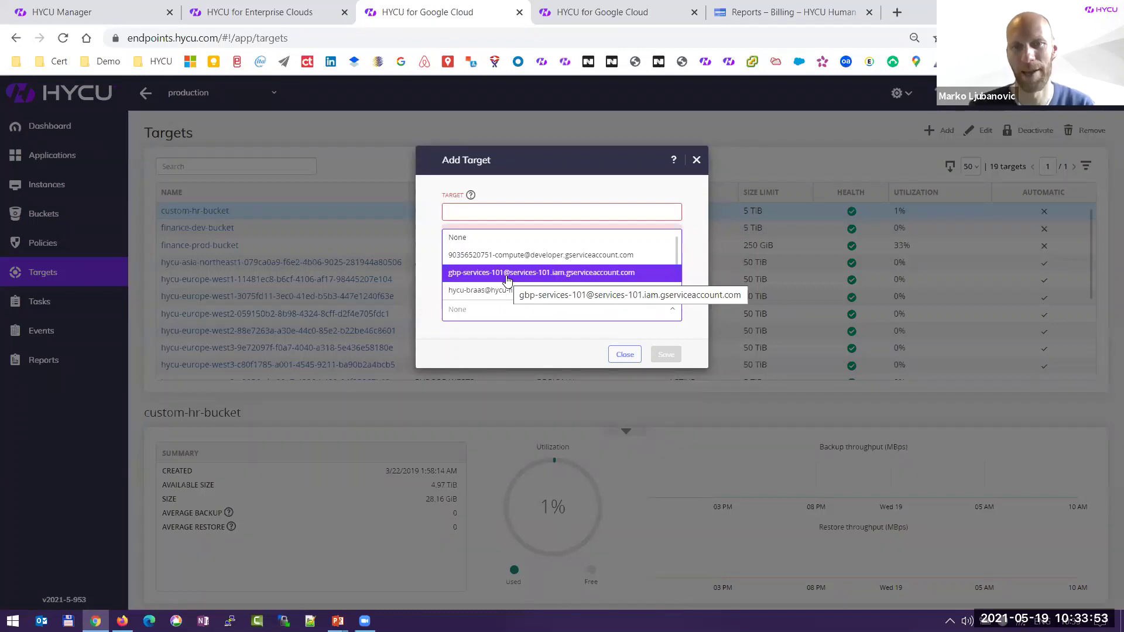
{"action": "left_click", "coordinate": [696, 160]}
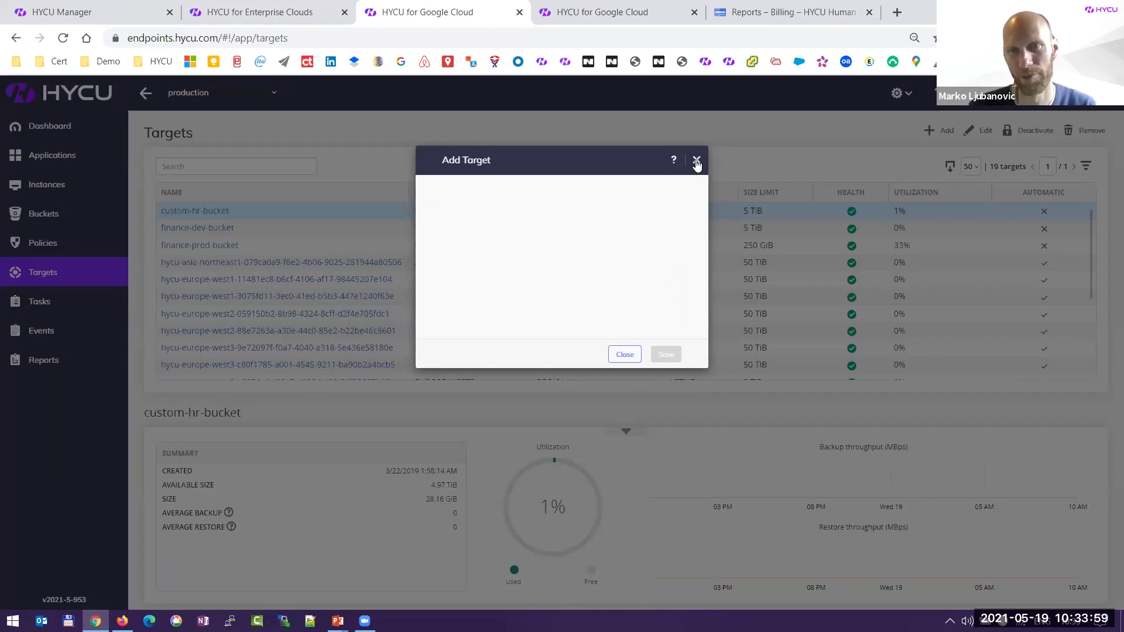
{"action": "left_click", "coordinate": [696, 160]}
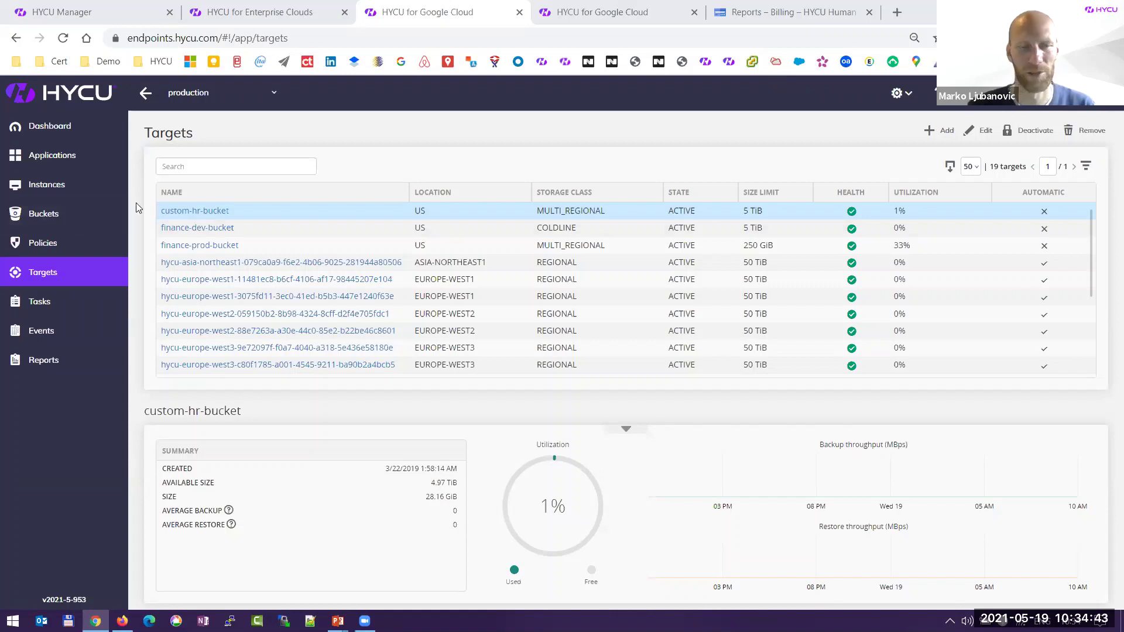
Step: Examine the pre- and post-snapshot script options in the finance-billing instance's configuration and close them without saving
{"action": "left_click", "coordinate": [55, 192]}
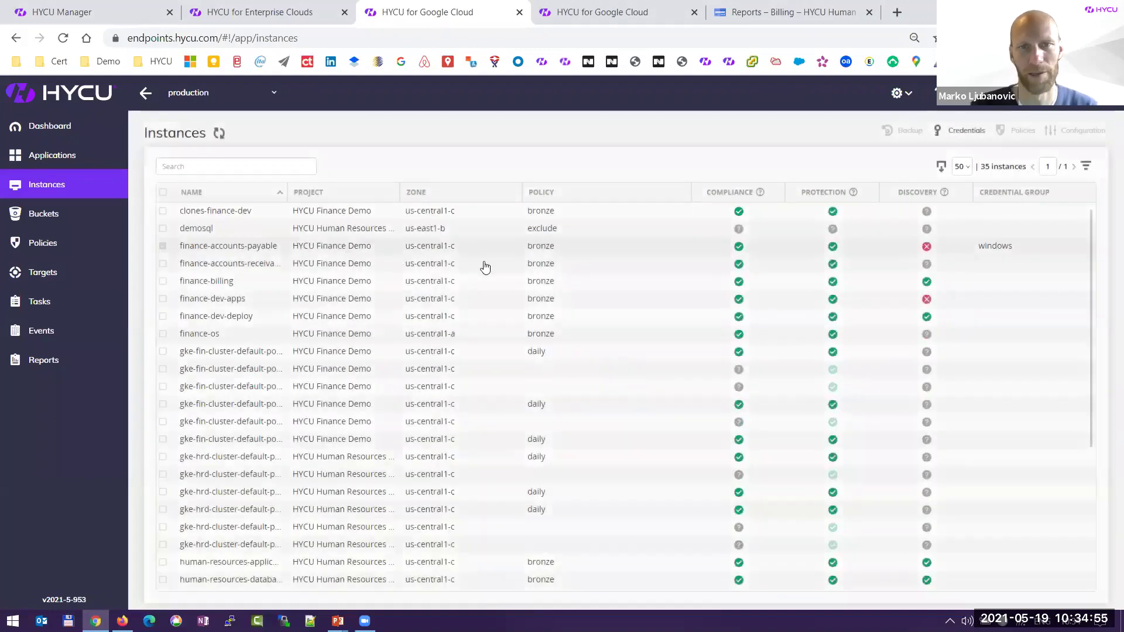
{"action": "left_click", "coordinate": [617, 281]}
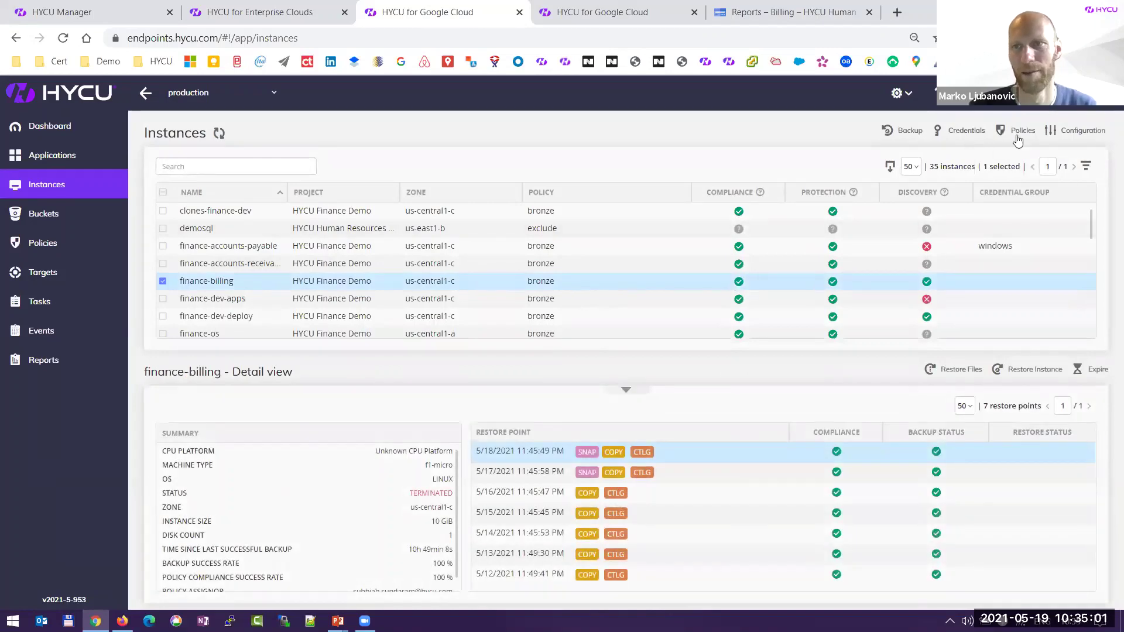
{"action": "left_click", "coordinate": [1081, 134]}
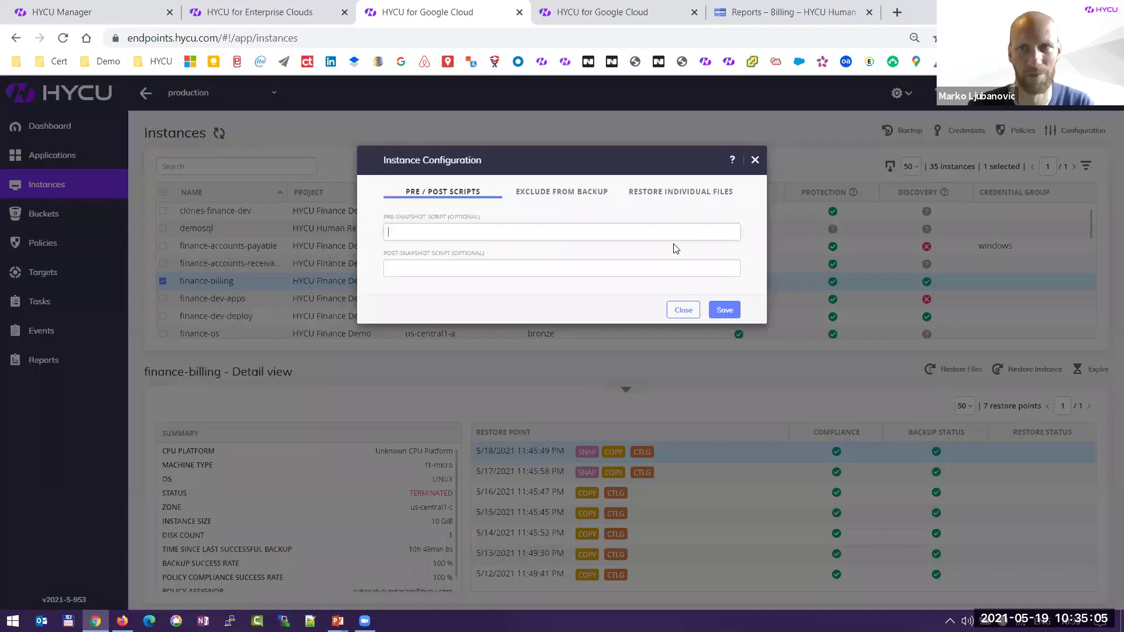
{"action": "left_click", "coordinate": [684, 310]}
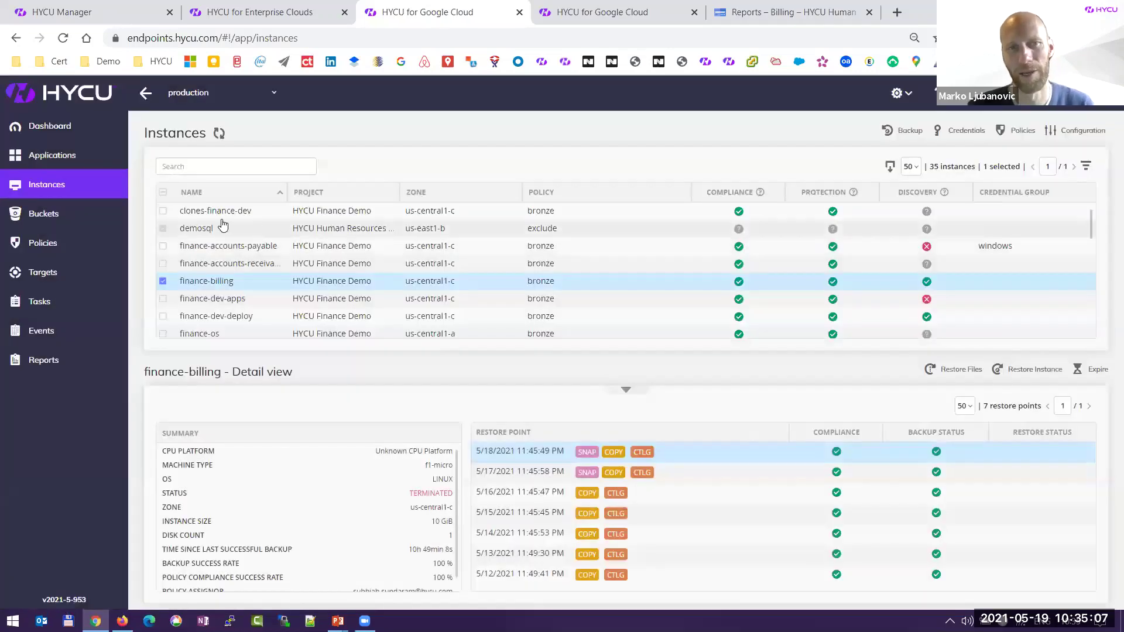
Step: Examine the application details of the SAP HANA database HXE, the development postgresql and the default wordpress in the Applications list
{"action": "left_click", "coordinate": [68, 156]}
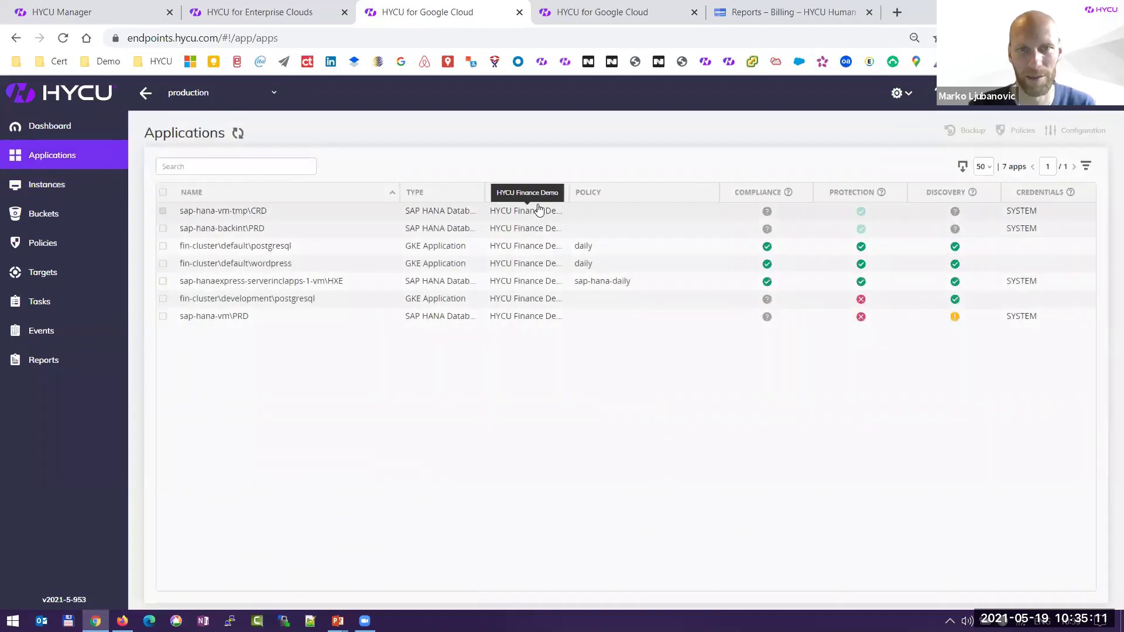
{"action": "left_click", "coordinate": [561, 283]}
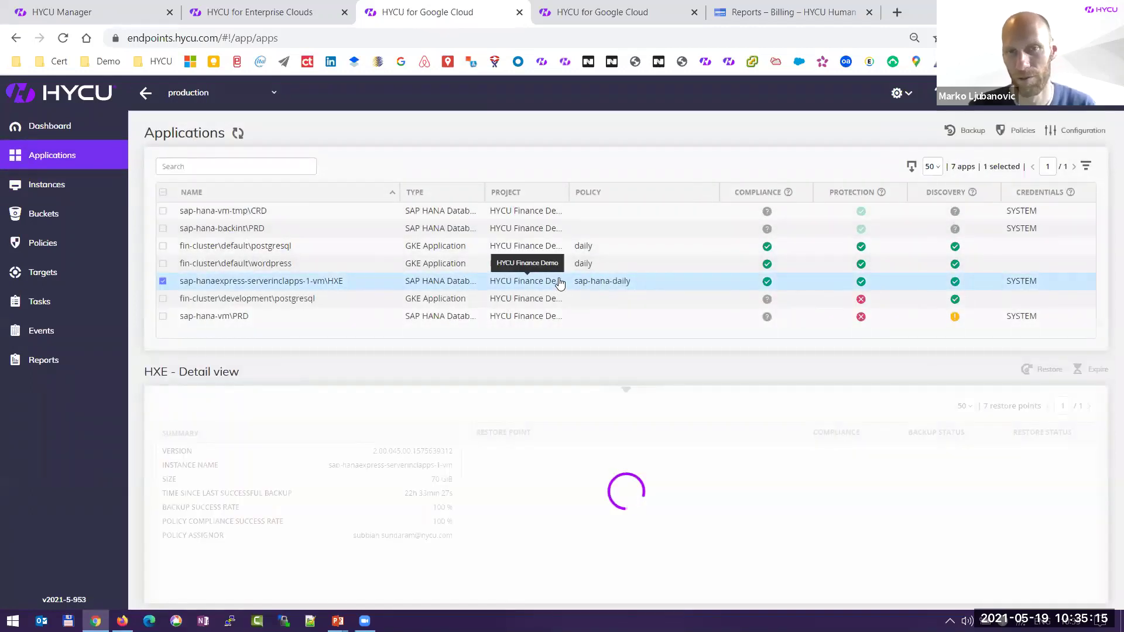
{"action": "left_click", "coordinate": [488, 304]}
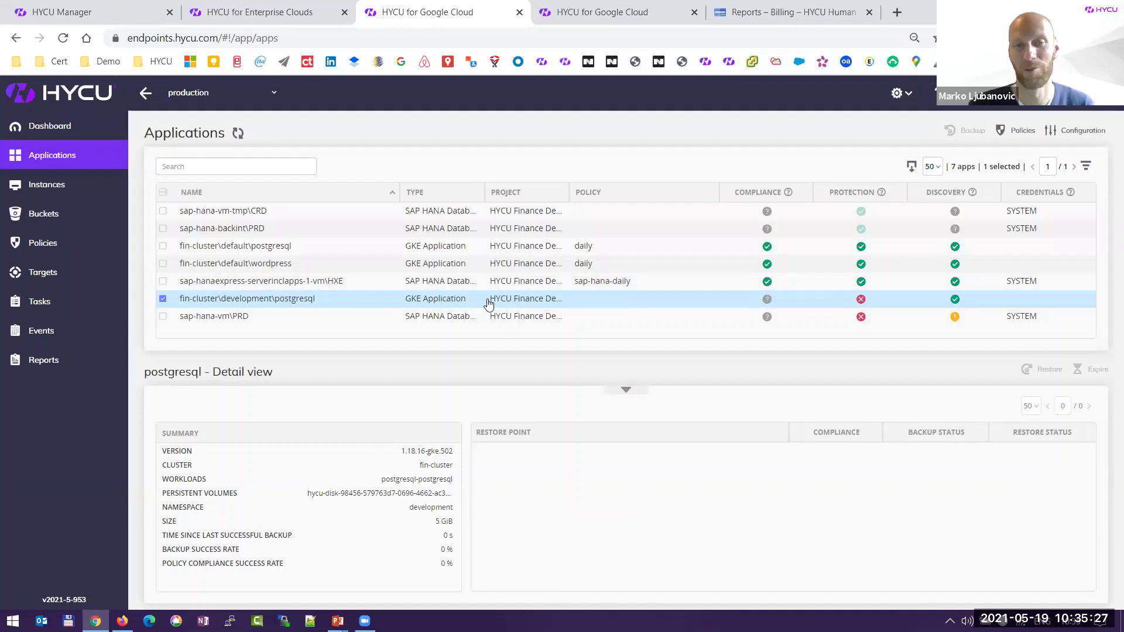
{"action": "left_click", "coordinate": [466, 264]}
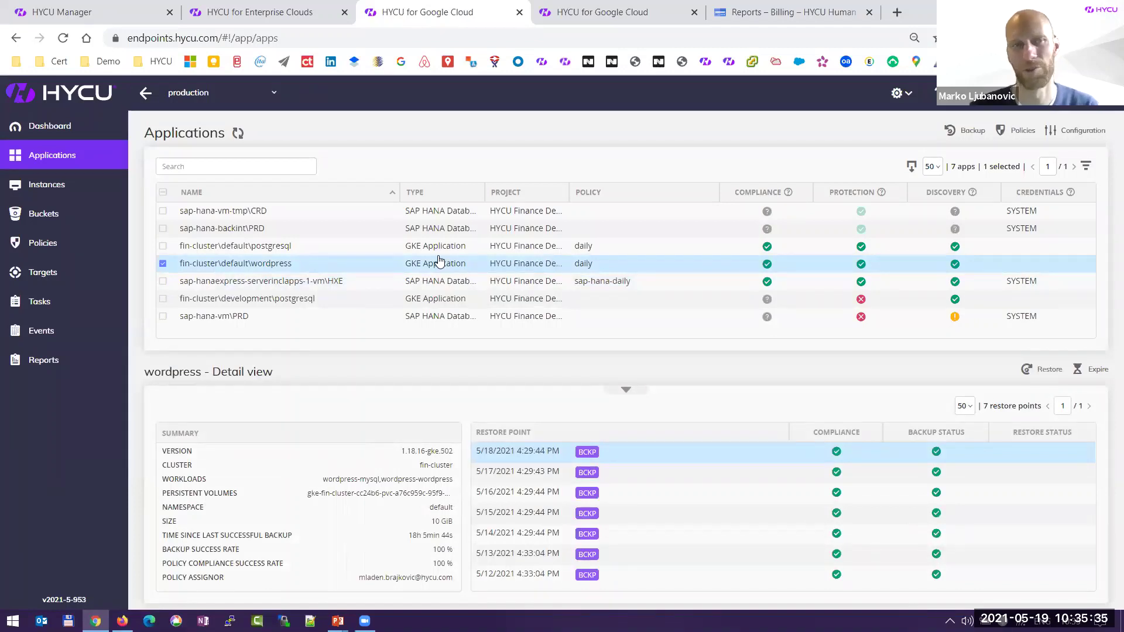
Step: Open the Buckets list and examine the restore points of cloudsql-export-bucket
{"action": "left_click", "coordinate": [44, 216]}
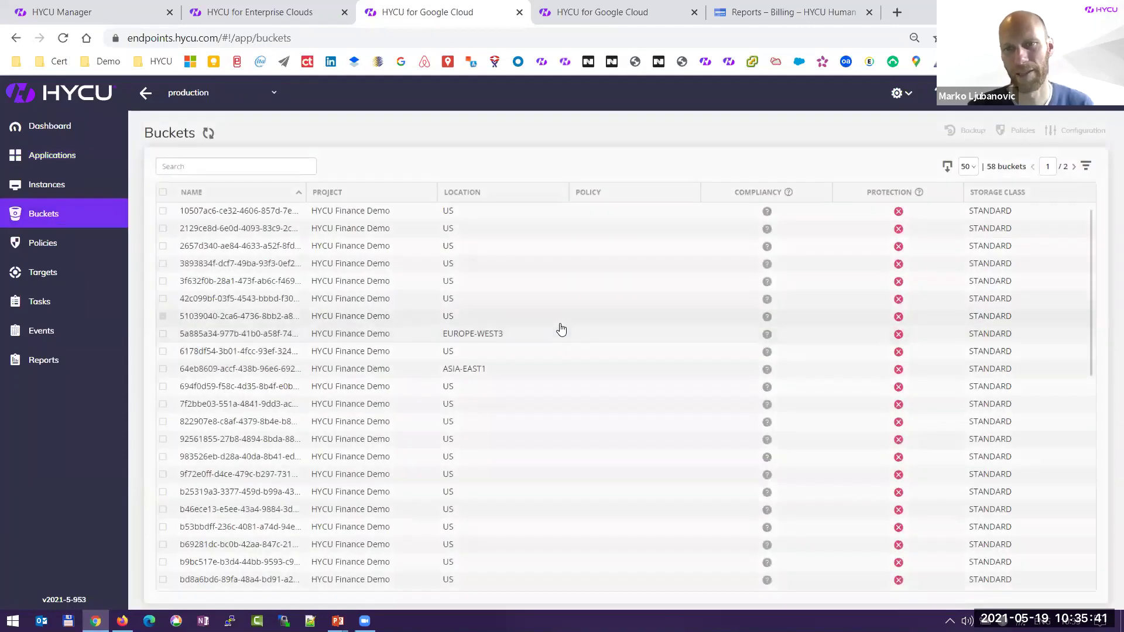
{"action": "scroll", "coordinate": [561, 331], "scroll_direction": "down", "scroll_amount": 4}
{"action": "scroll", "coordinate": [552, 333], "scroll_direction": "down", "scroll_amount": 1}
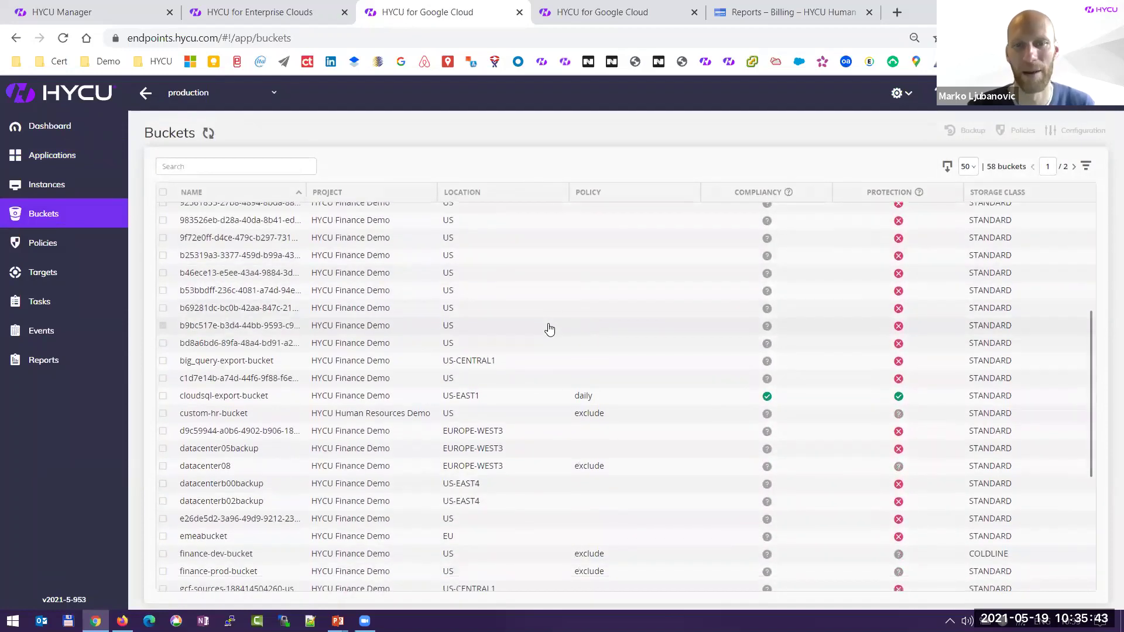
{"action": "left_click", "coordinate": [622, 402]}
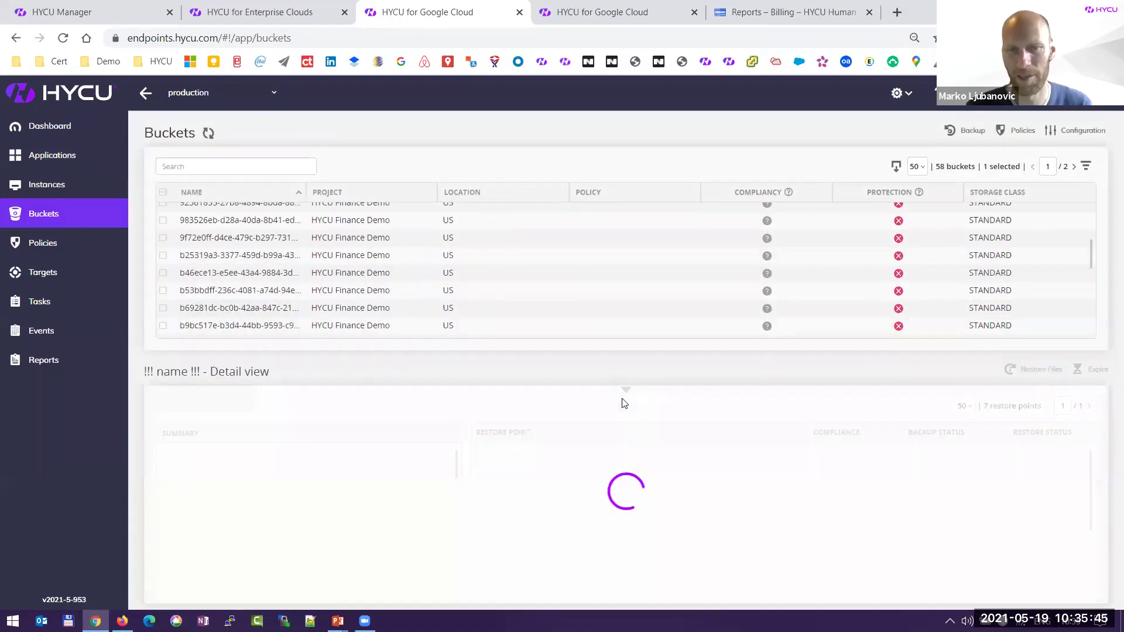
{"action": "scroll", "coordinate": [611, 276], "scroll_direction": "down", "scroll_amount": 2}
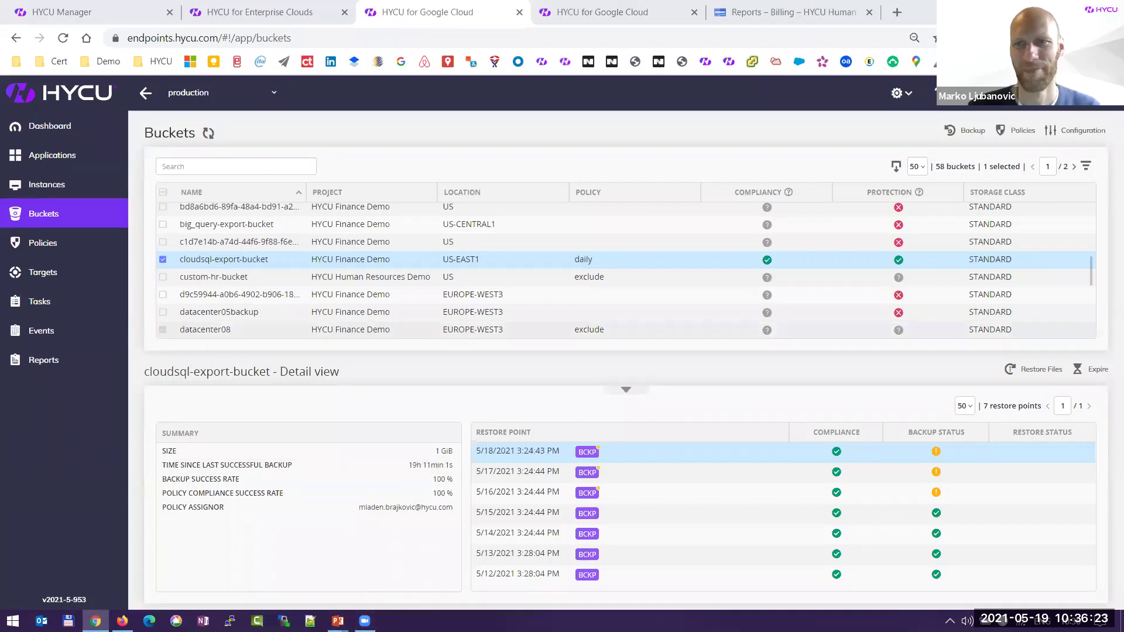
Step: Switch to the PowerPoint slide show and advance from the Q & A slide to the Thank you slide
{"action": "mouse_move", "coordinate": [337, 619]}
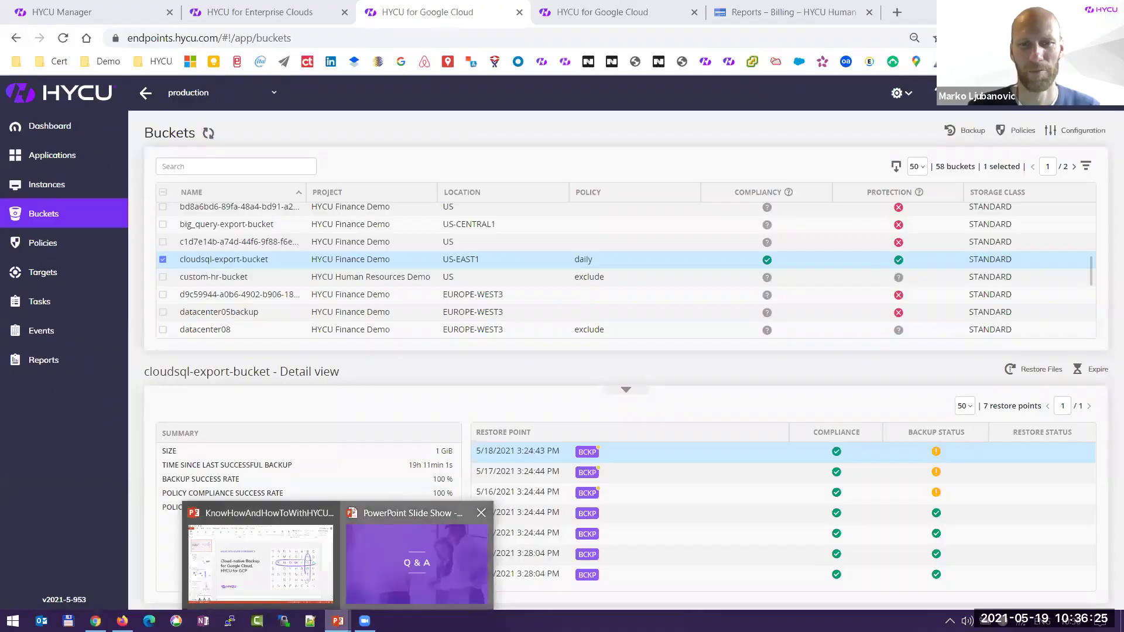
{"action": "left_click", "coordinate": [378, 546]}
{"action": "left_click", "coordinate": [750, 409]}
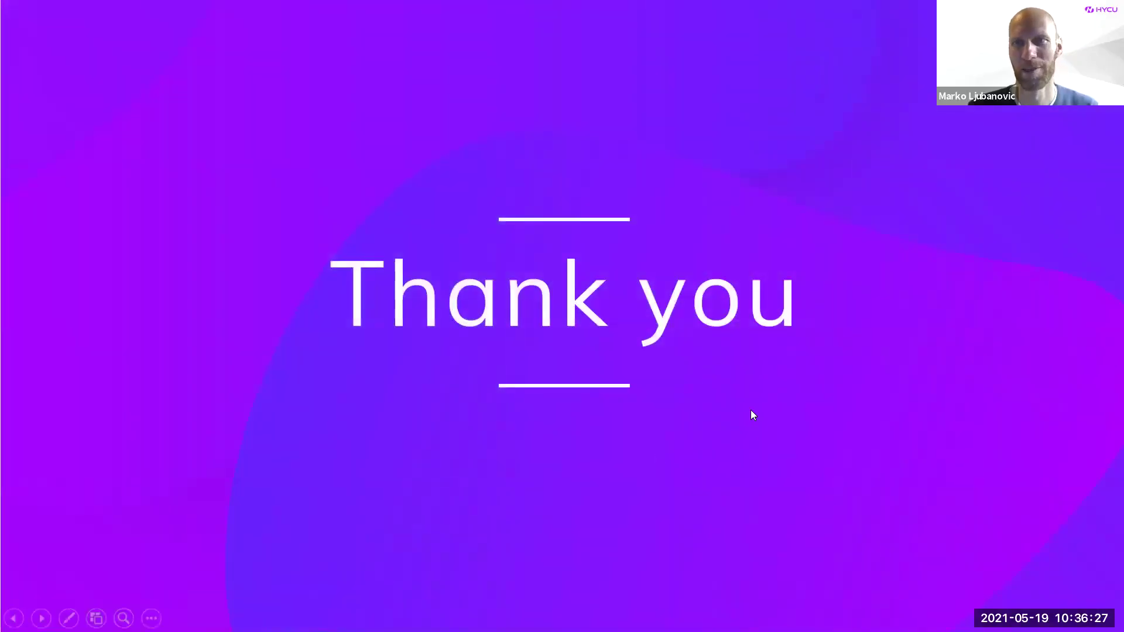